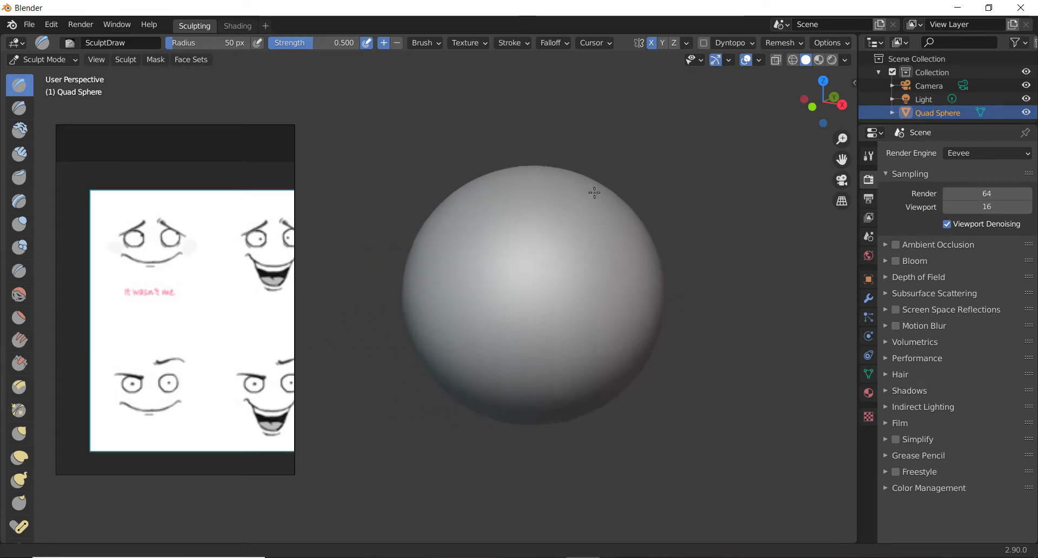
- Move the floating facial-expression reference image to the other side of the sphere
mouse_move(526, 306)
middle_down()
mouse_move(533, 319)
mouse_move(523, 320)
middle_up()
mouse_move(184, 169)
middle_down()
mouse_move(502, 176)
mouse_move(289, 142)
mouse_move(238, 149)
mouse_move(249, 183)
mouse_move(222, 143)
mouse_move(239, 154)
mouse_move(271, 148)
mouse_move(416, 197)
mouse_move(415, 222)
mouse_move(404, 220)
mouse_move(456, 259)
mouse_move(396, 264)
mouse_move(465, 220)
mouse_move(185, 251)
mouse_move(432, 273)
mouse_move(438, 228)
middle_up()
right_click(483, 231)
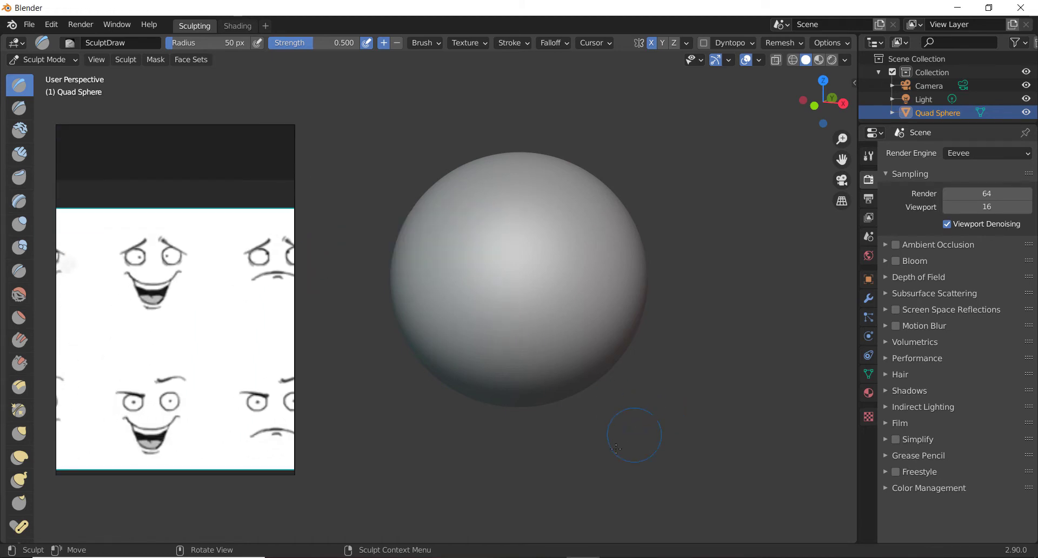
drag(183, 185, 813, 209)
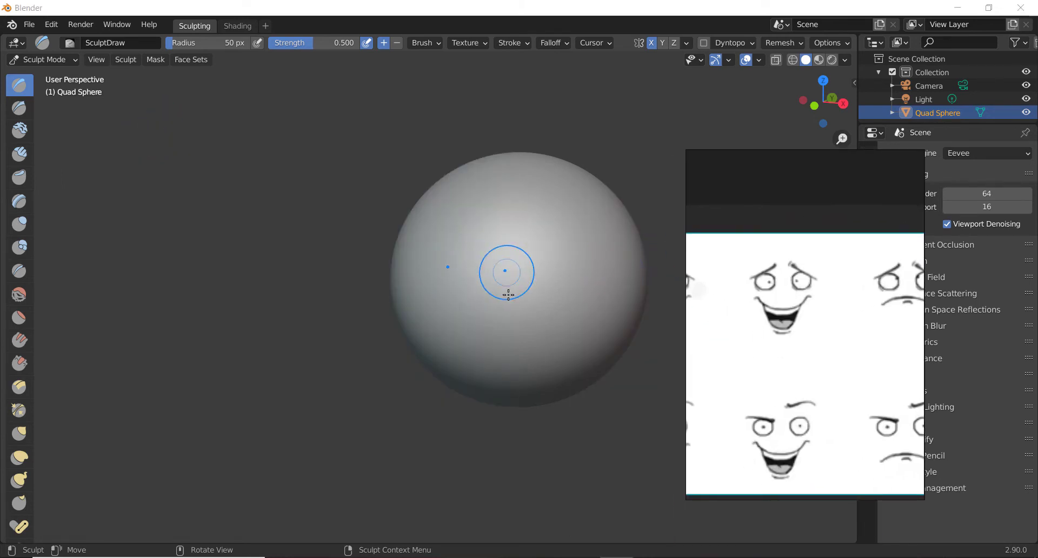
mouse_move(508, 295)
shift+middle_down()
mouse_move(545, 278)
mouse_move(464, 313)
mouse_move(428, 262)
mouse_move(427, 308)
shift+middle_up()
scroll(459, 311, up, 2)
scroll(415, 269, up, 1)
- Open the Preferences keymap and expand the Sculpt (Global) shortcuts within the 3D View group
click(48, 26)
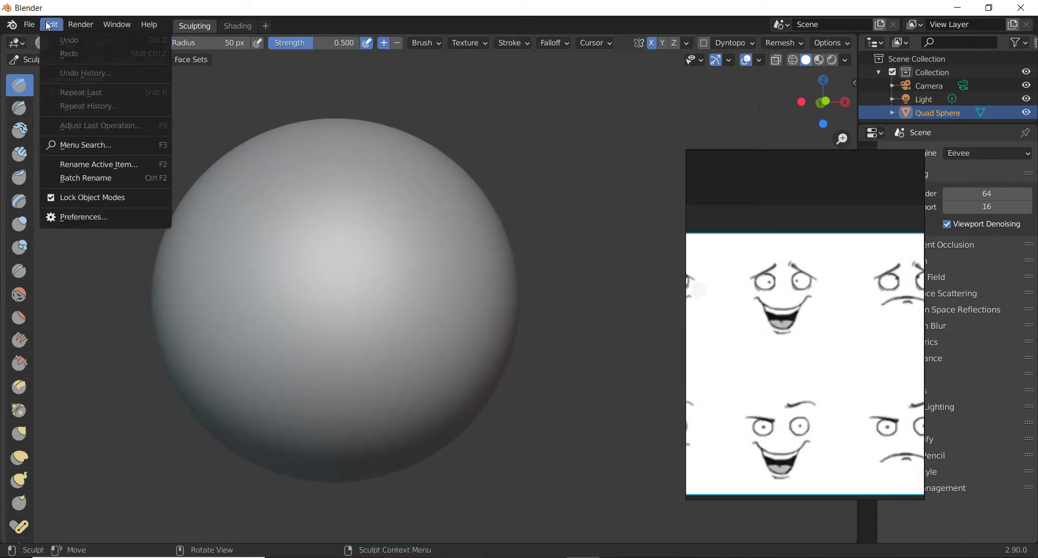
click(88, 218)
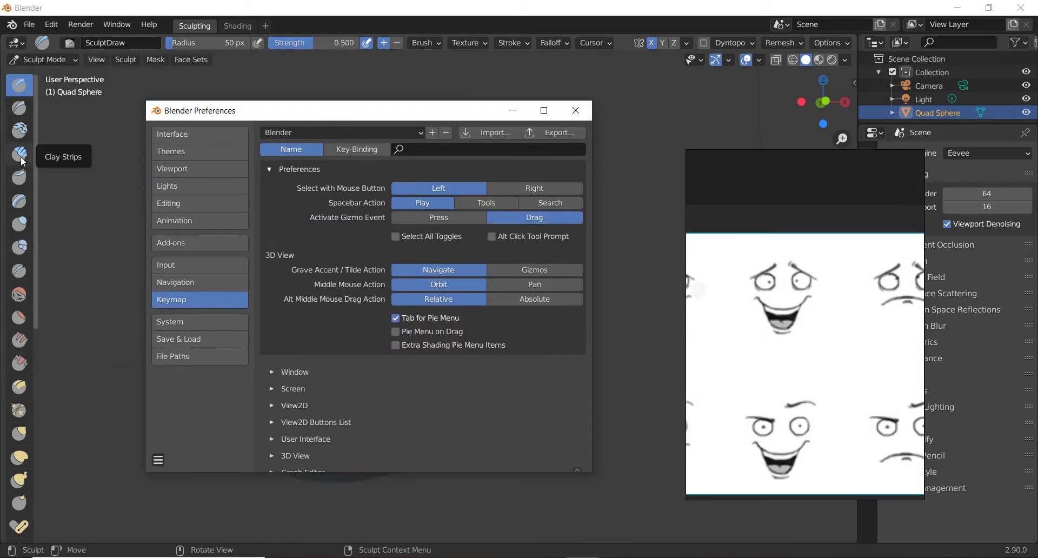
scroll(339, 275, down, 4)
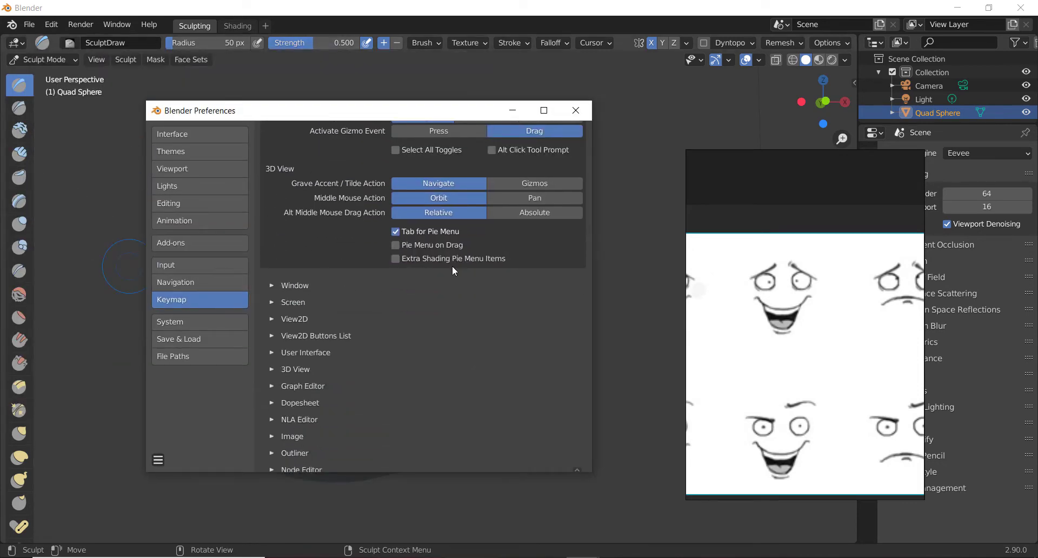
scroll(406, 282, down, 7)
scroll(400, 286, down, 10)
scroll(368, 313, up, 8)
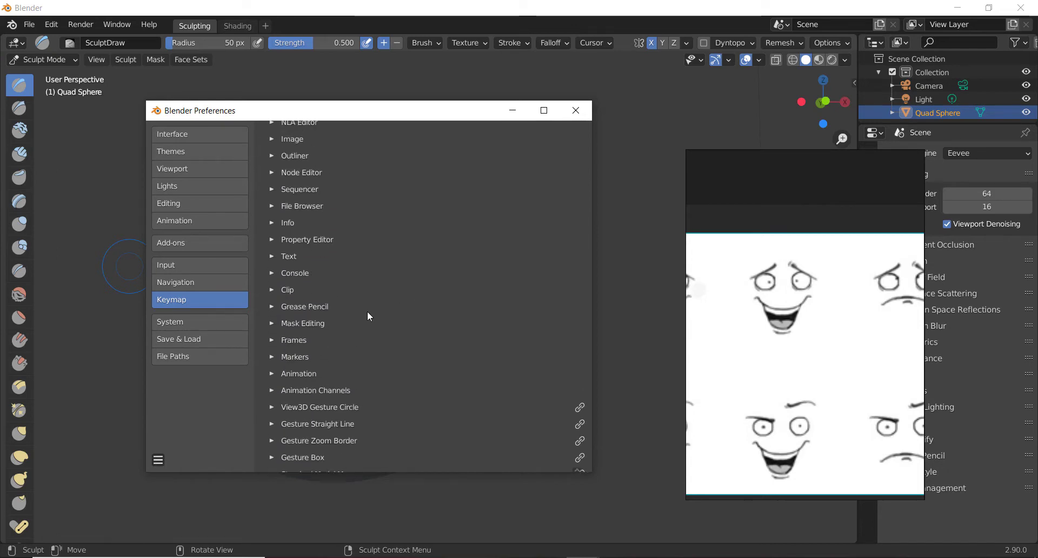
scroll(301, 264, up, 2)
click(271, 222)
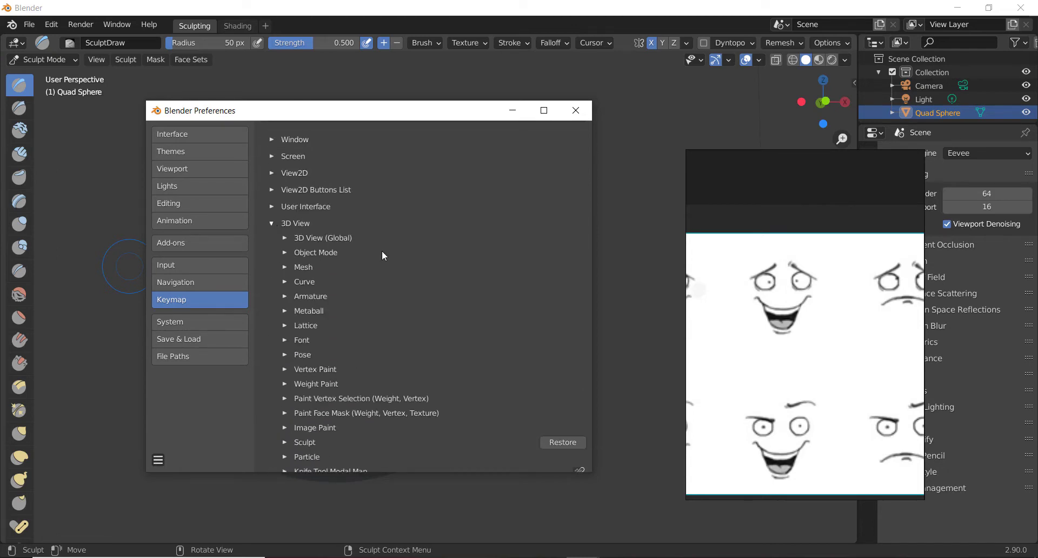
scroll(394, 275, down, 3)
click(285, 378)
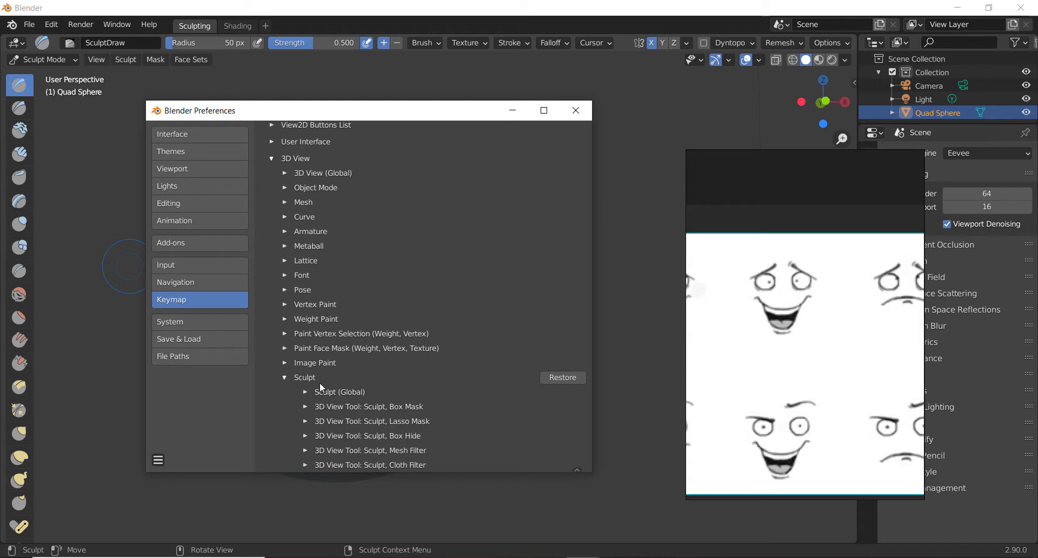
click(310, 389)
- Examine the Sculpt (Global) shortcut list, from the sculpt and face set entries through remeshing to the Brush Select entries
scroll(378, 355, down, 5)
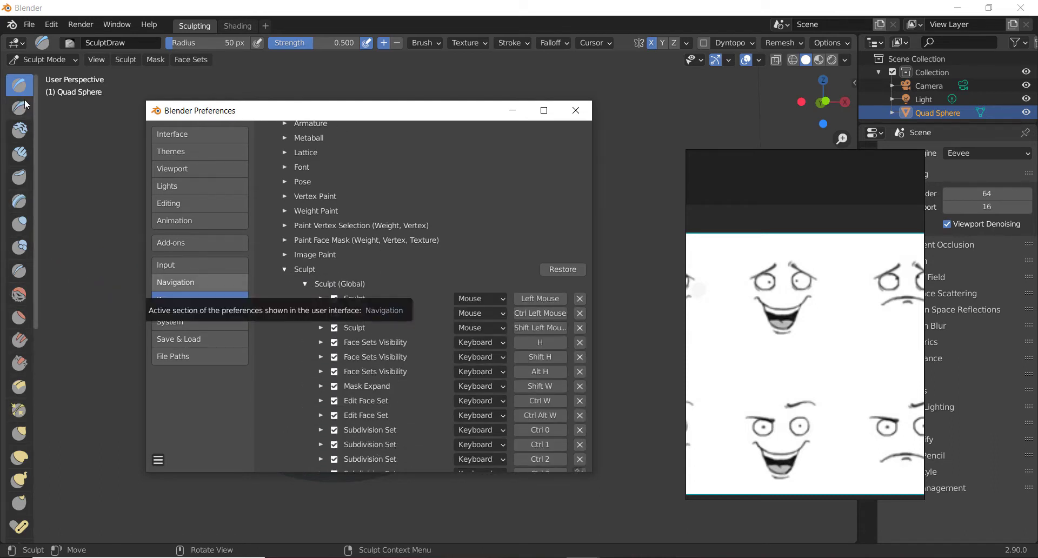
scroll(338, 296, down, 4)
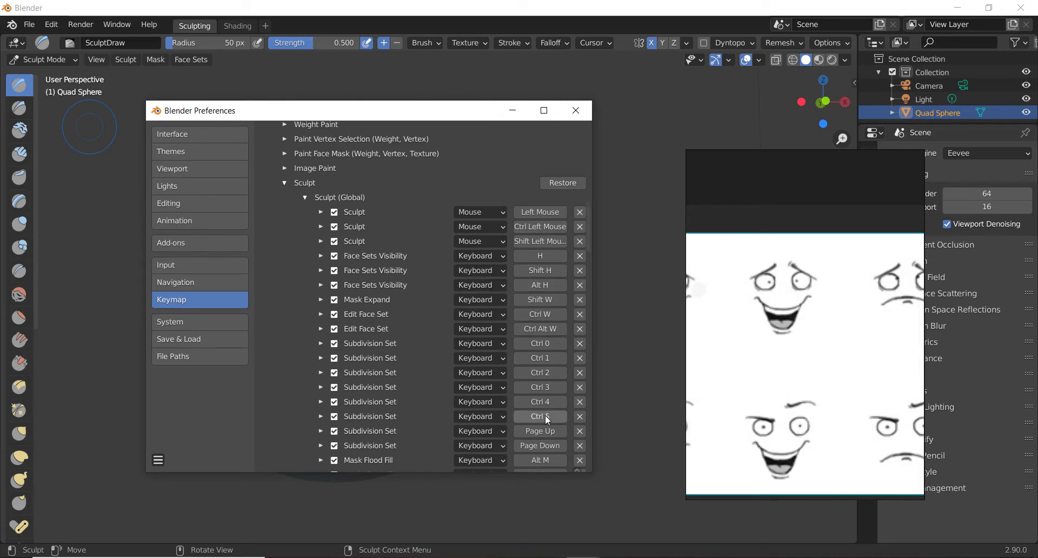
scroll(536, 330, down, 7)
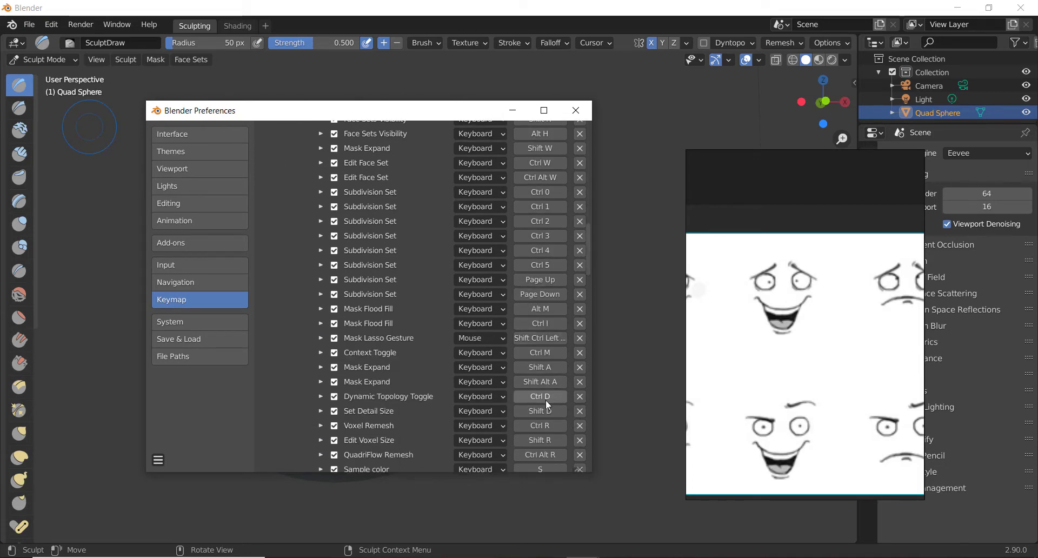
scroll(547, 354, down, 4)
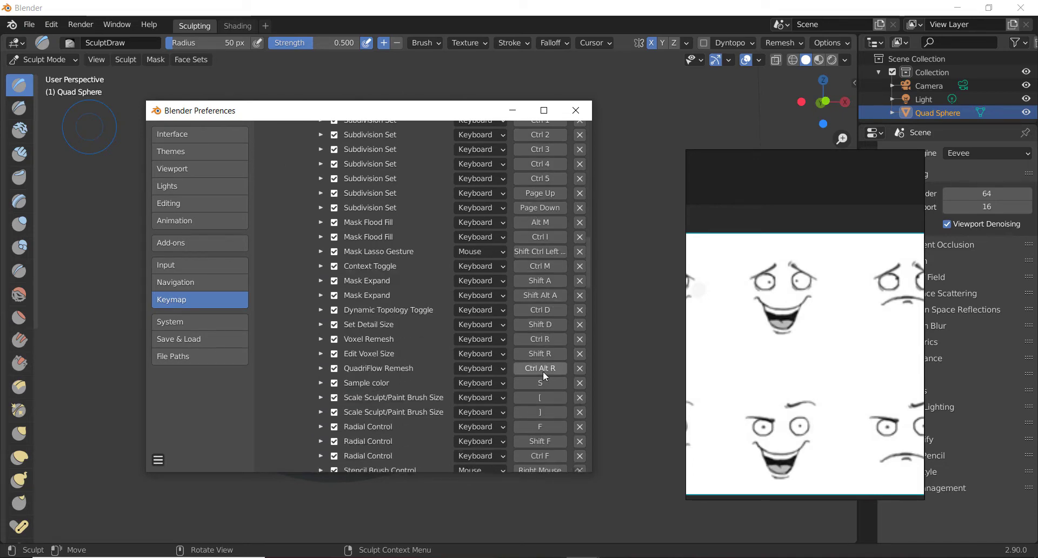
scroll(537, 369, up, 5)
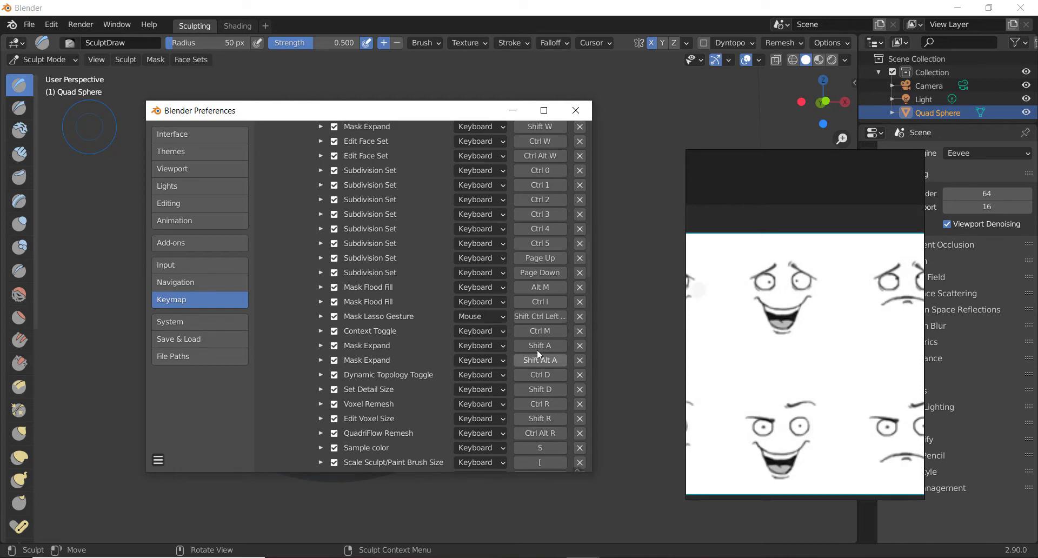
scroll(543, 208, up, 2)
scroll(535, 233, down, 6)
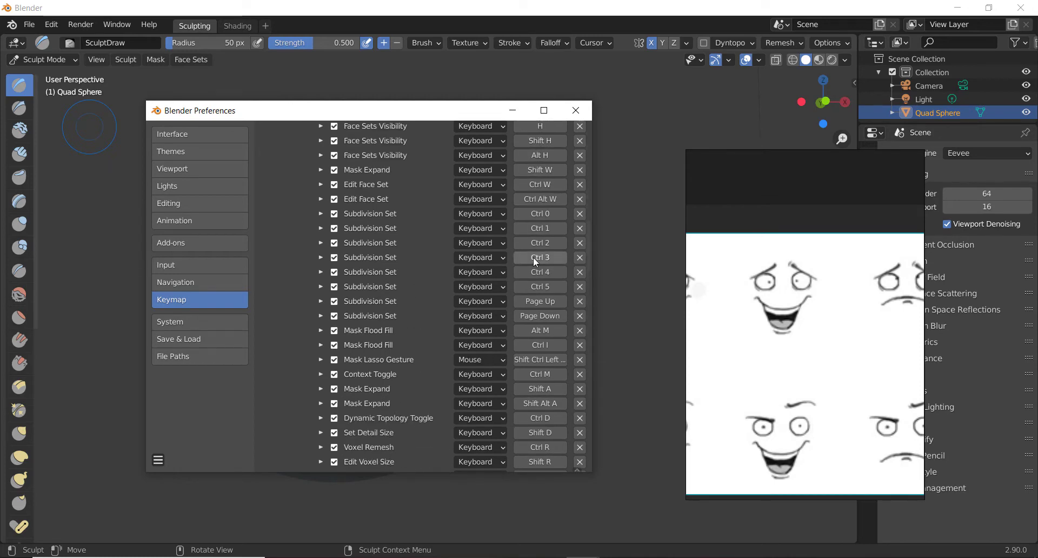
scroll(543, 348, down, 4)
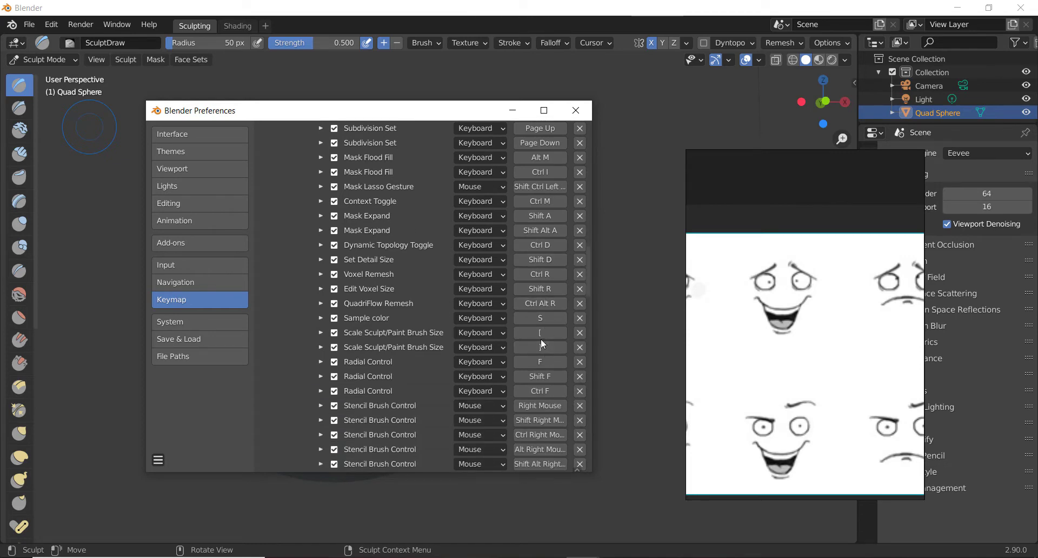
scroll(541, 338, down, 10)
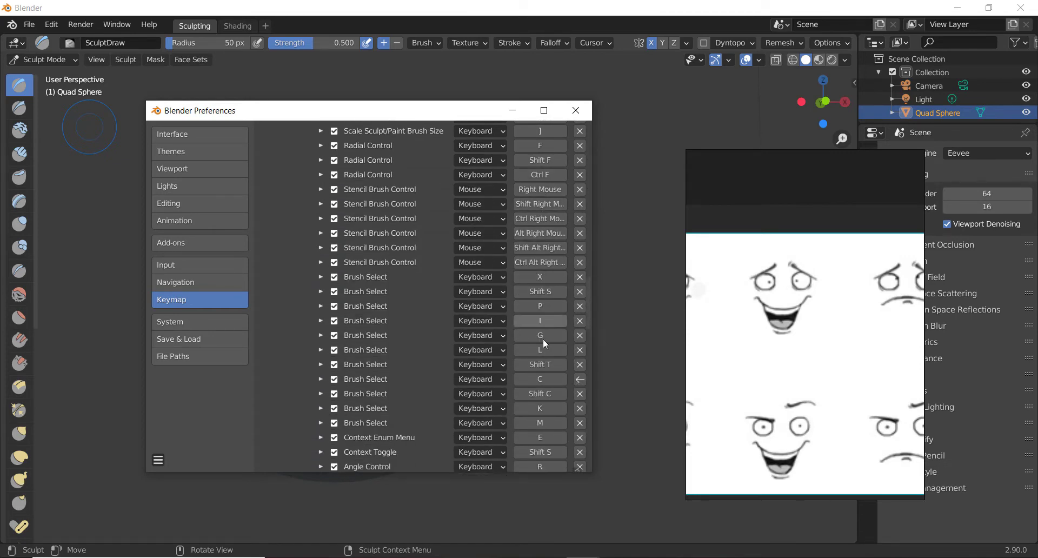
- Inspect the details of the Brush Select shortcut assigned to C for Clay Strips, and close the preferences
click(321, 381)
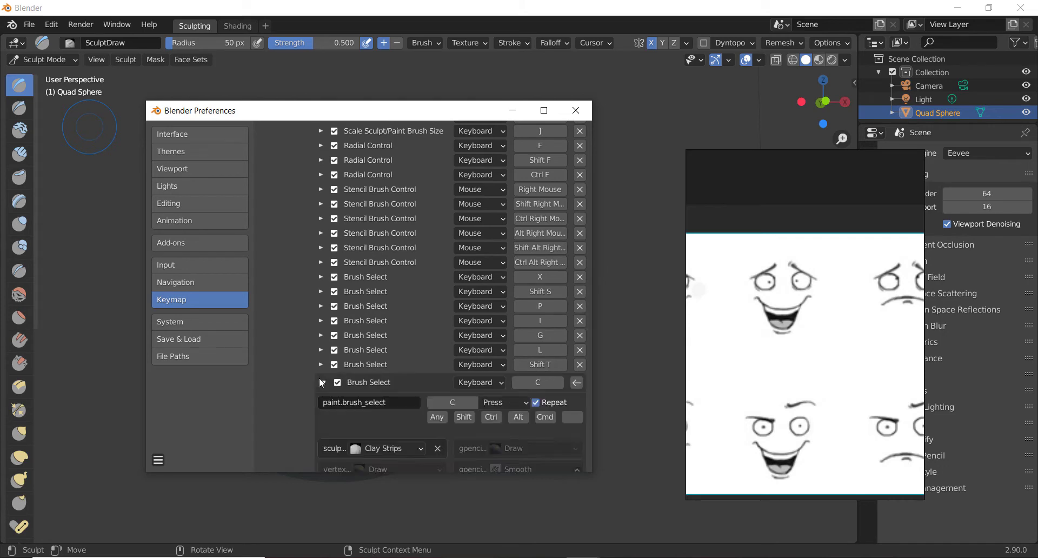
scroll(320, 382, down, 2)
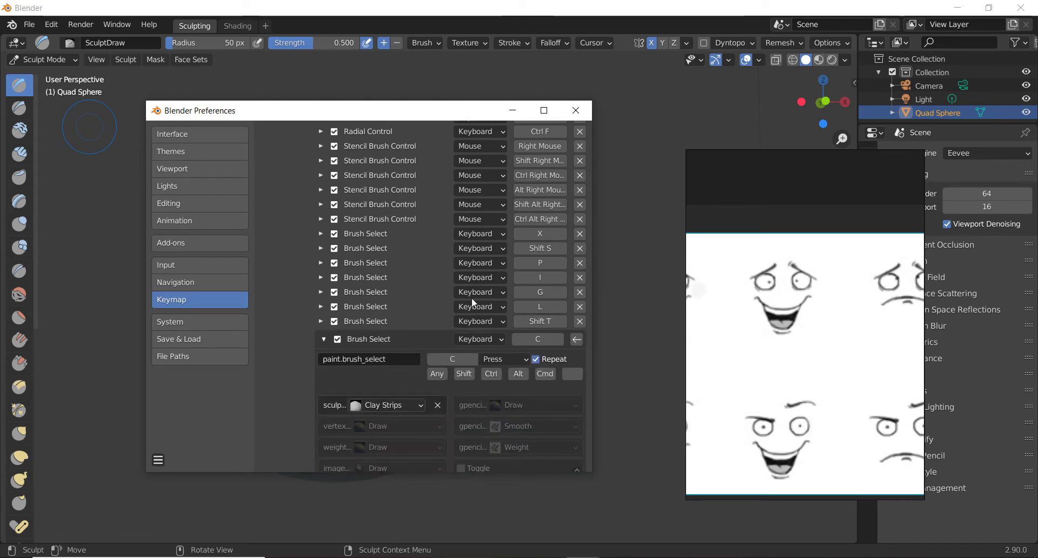
click(586, 112)
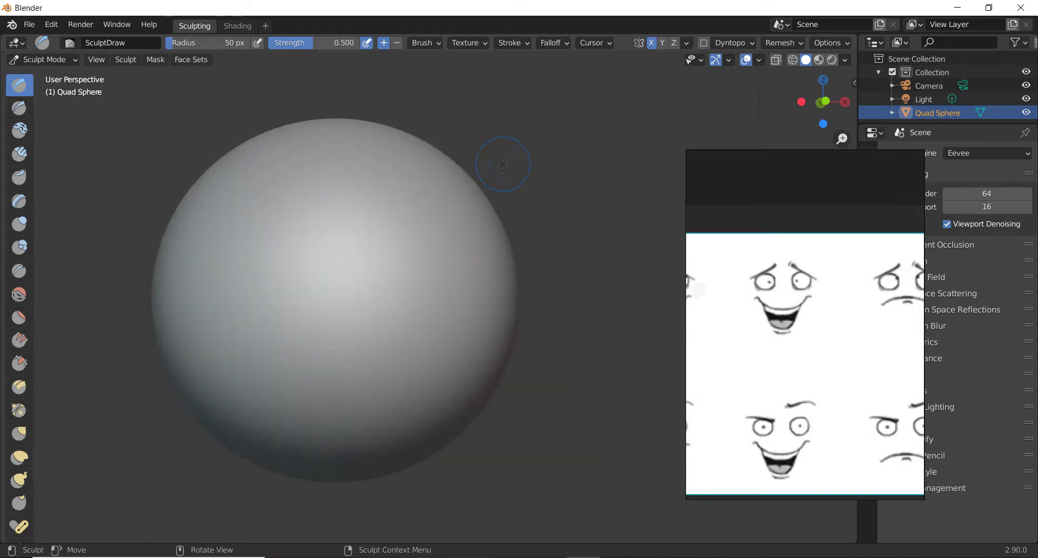
- Activate the Grab brush and set its radius to 165 px
key(c)
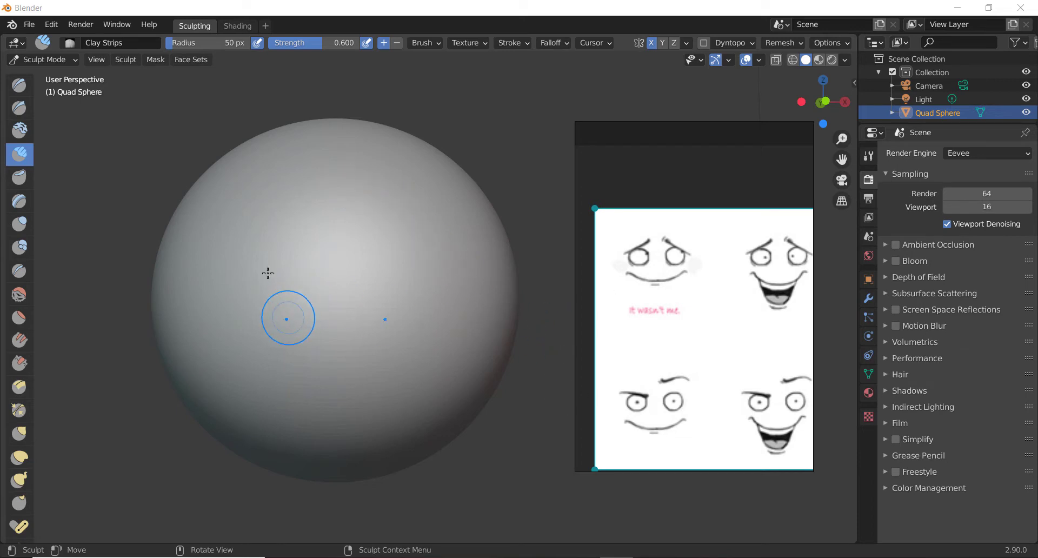
key(g)
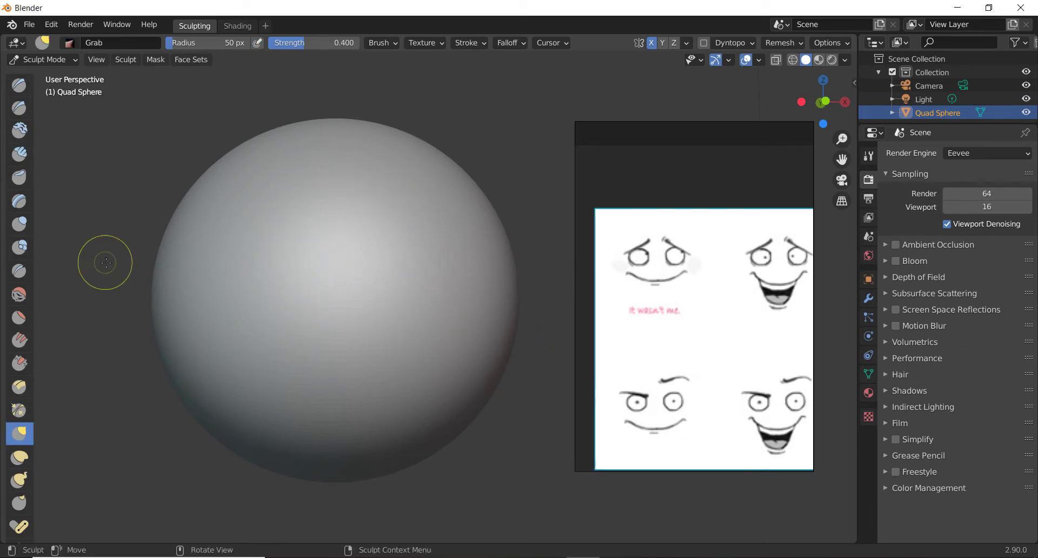
key(f)
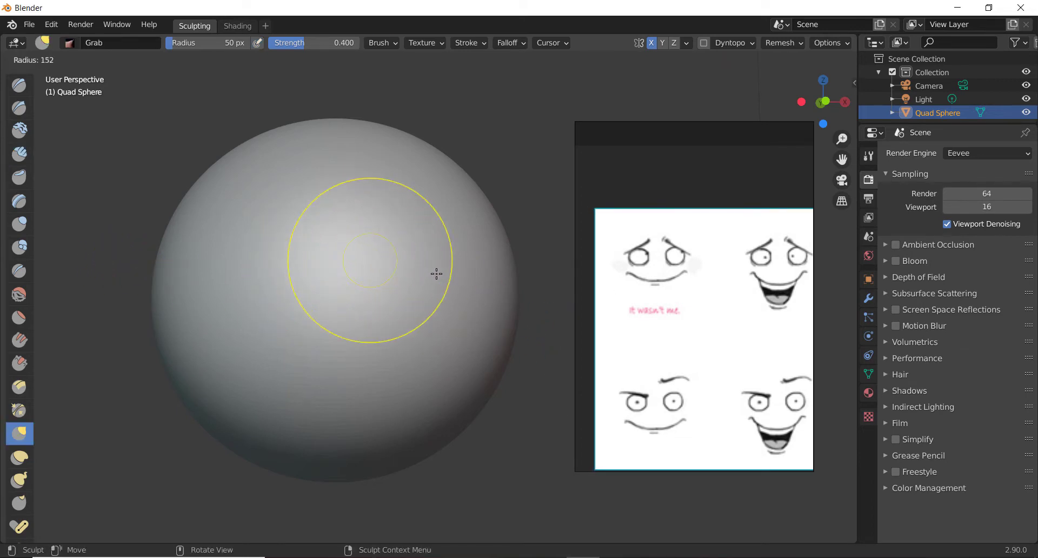
click(424, 279)
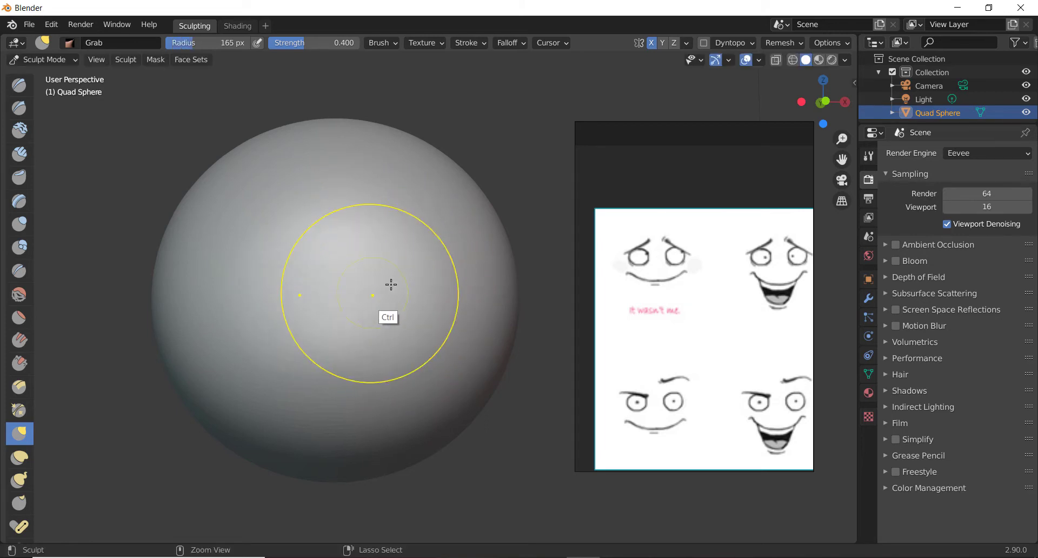
- Push a symmetric pair of deep eye sockets into the front of the sphere with the Grab brush
mouse_move(431, 283)
ctrl+mouse_down()
mouse_move(398, 274)
mouse_move(415, 285)
mouse_move(378, 294)
ctrl+mouse_up()
mouse_move(429, 297)
middle_down()
mouse_move(393, 283)
mouse_move(406, 271)
mouse_move(464, 271)
middle_up()
ctrl+drag(463, 271, 443, 287)
mouse_move(444, 287)
ctrl+middle_down()
mouse_move(422, 281)
mouse_move(439, 295)
mouse_move(370, 311)
mouse_move(473, 321)
mouse_move(427, 328)
mouse_move(410, 297)
mouse_move(432, 262)
ctrl+middle_up()
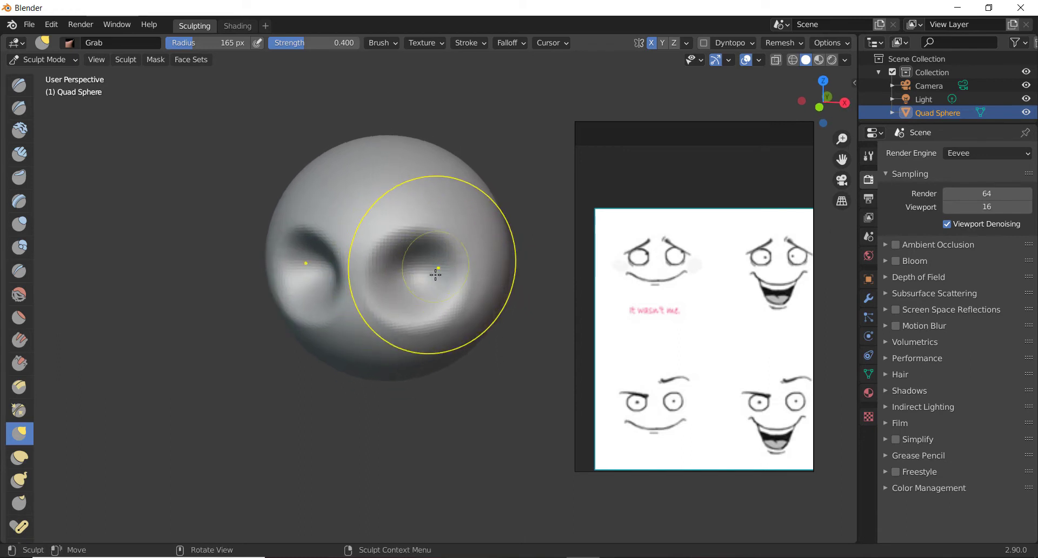
key(grave)
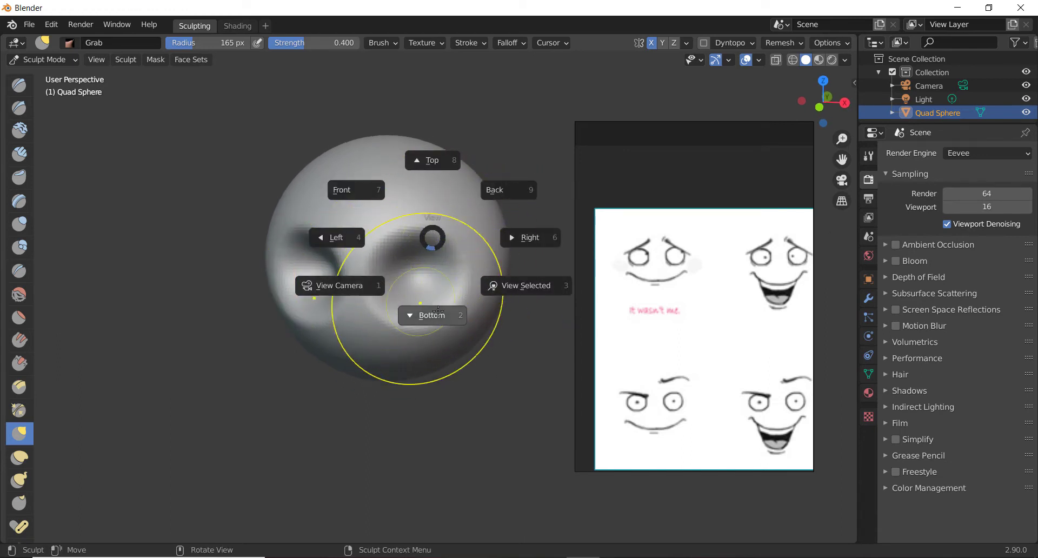
key(Escape)
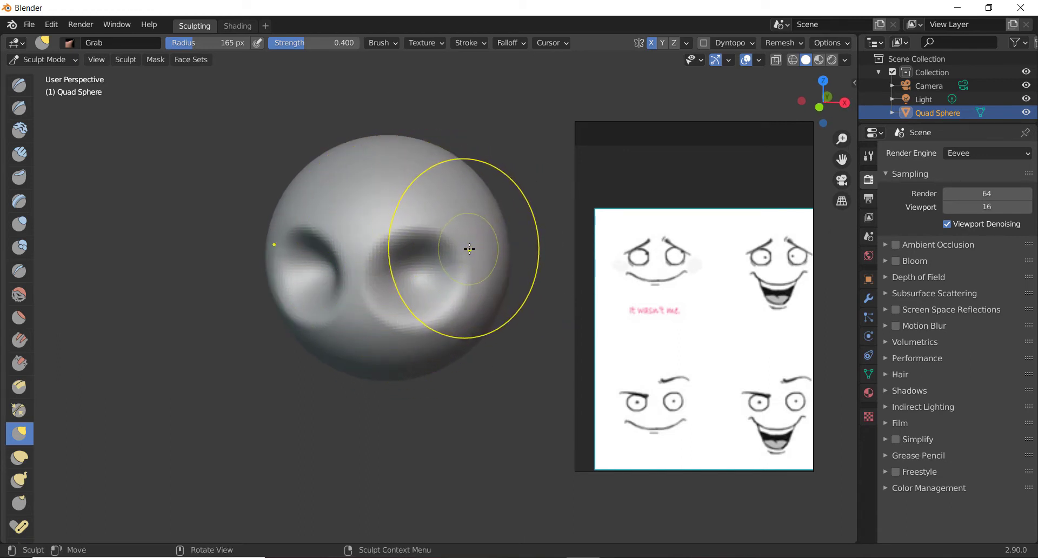
- Switch to Object Mode and add a UV Sphere mesh to the scene
key(ctrl+Tab)
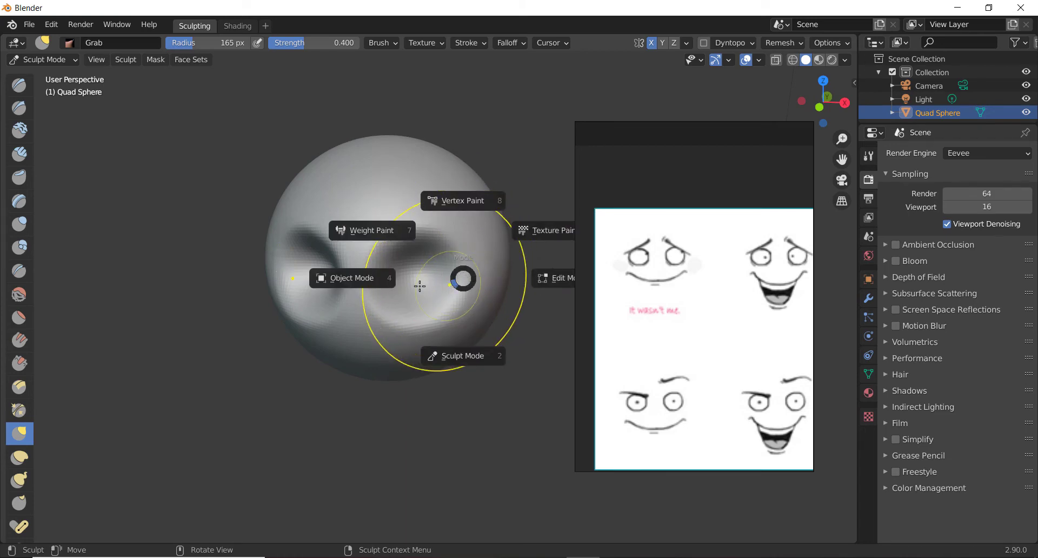
click(371, 278)
key(shift+a)
mouse_move(445, 277)
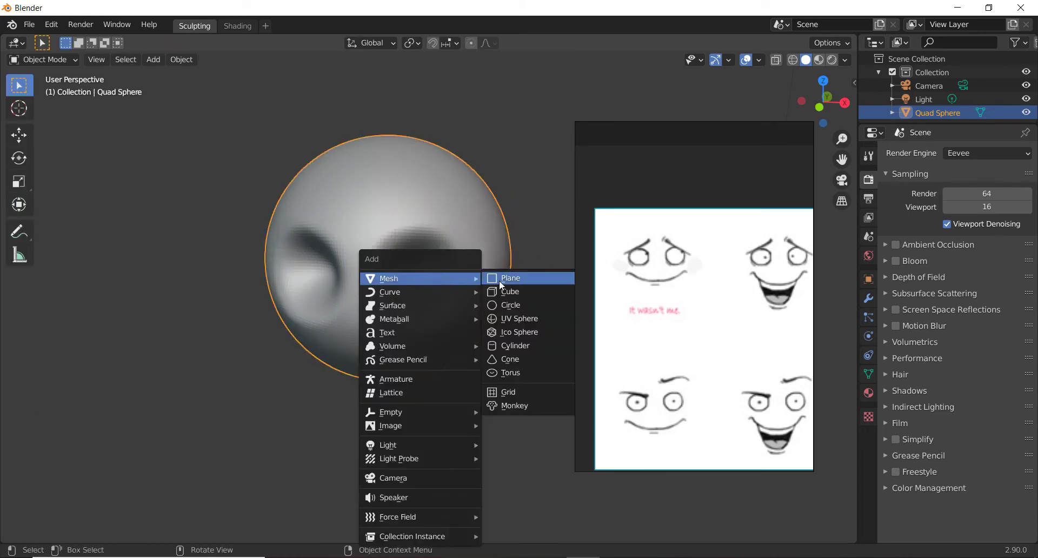
click(519, 318)
- Scale the new UV sphere down to roughly half the head's width and move it about 1.9 m sideways, beside the head
mouse_move(458, 215)
middle_down()
mouse_move(469, 203)
mouse_move(448, 184)
mouse_move(468, 201)
middle_up()
key(s)
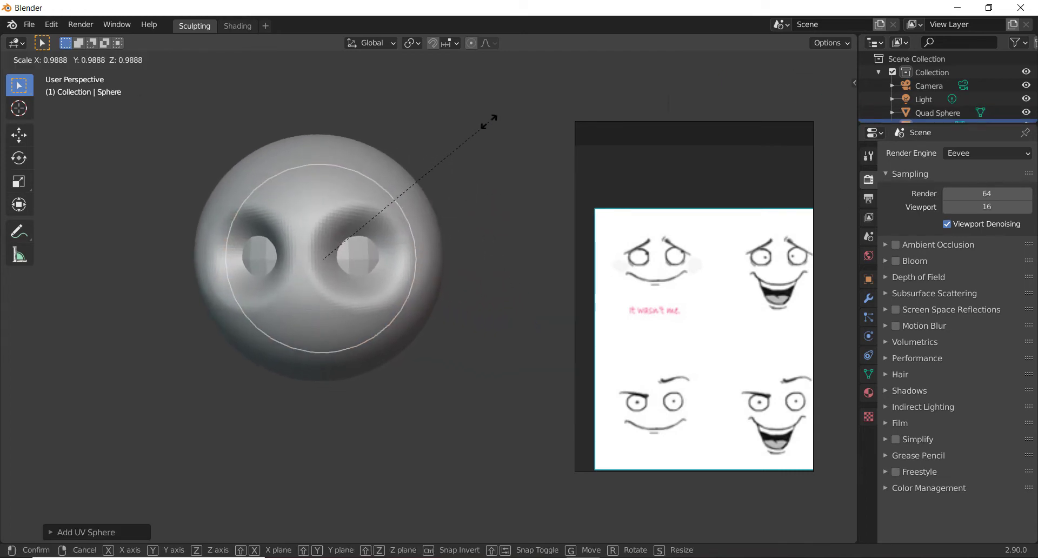
click(433, 167)
key(g)
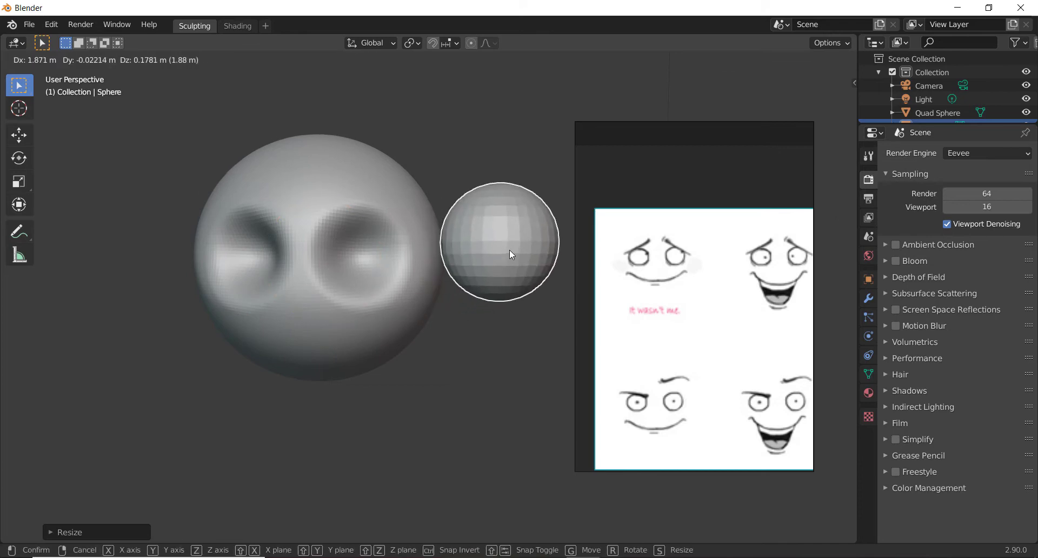
click(509, 249)
- Add a Mirror modifier on the X axis to the small sphere, with Quad Sphere as the mirror object
middle_drag(510, 250, 599, 267)
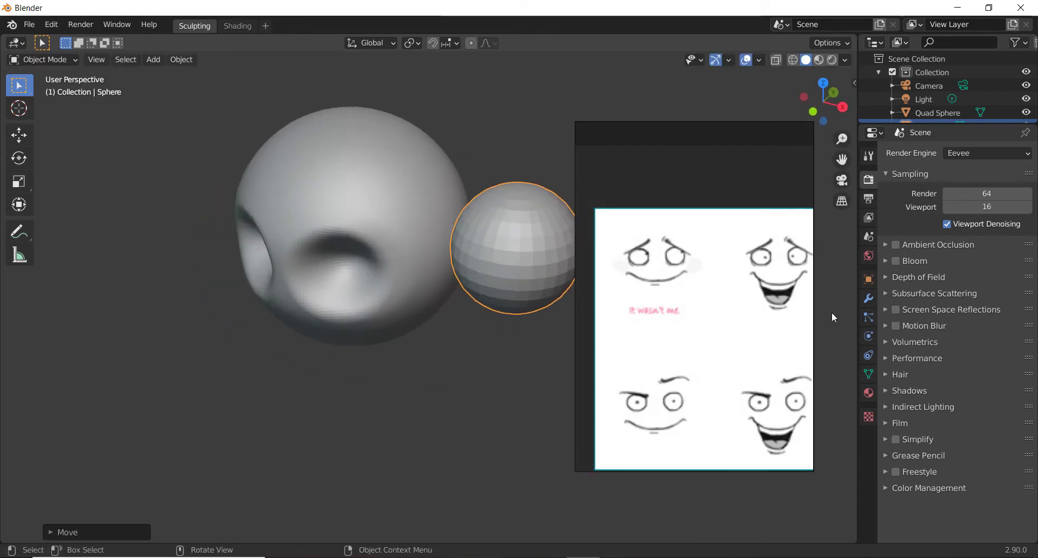
click(866, 301)
click(938, 153)
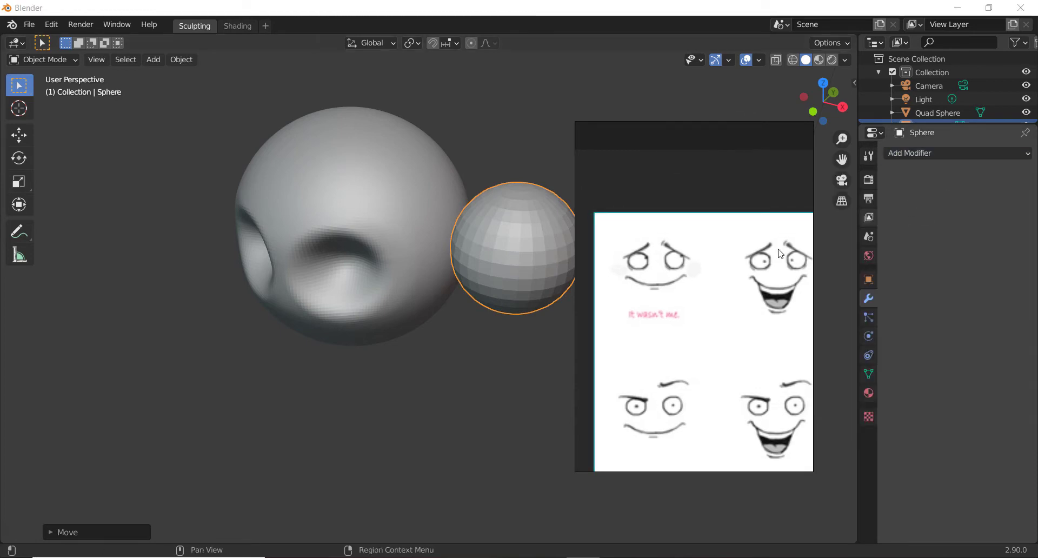
drag(717, 162, 719, 427)
drag(721, 475, 751, 465)
click(967, 157)
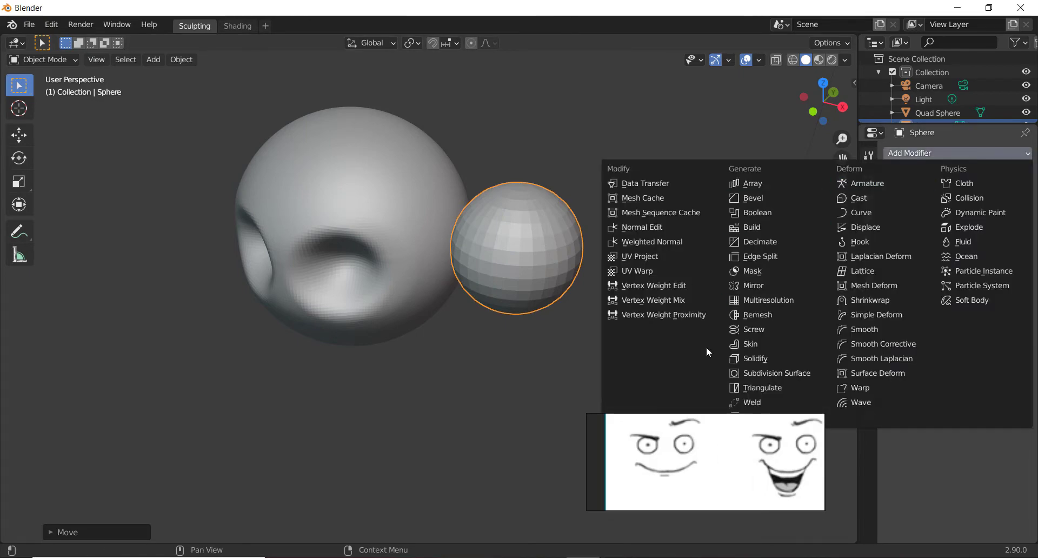
click(761, 285)
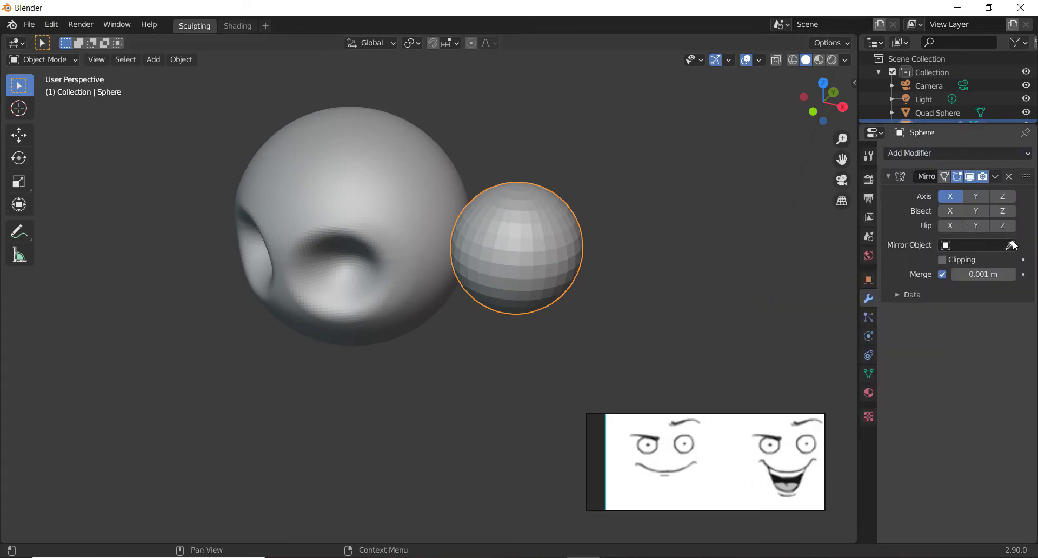
click(508, 238)
right_click(317, 282)
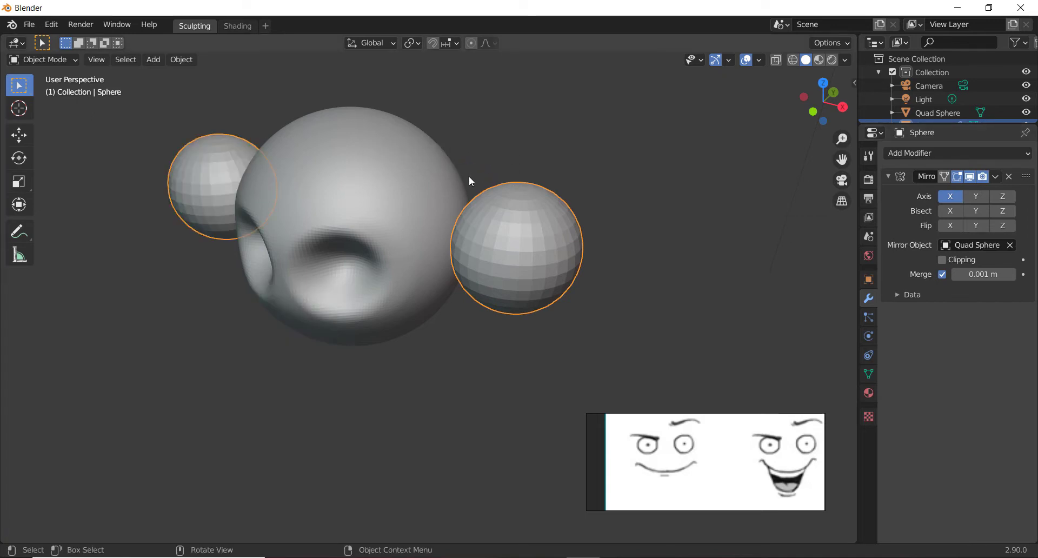
- Scale the mirrored small spheres beside the head down to roughly 60% of their size
middle_drag(469, 176, 529, 179)
click(481, 72)
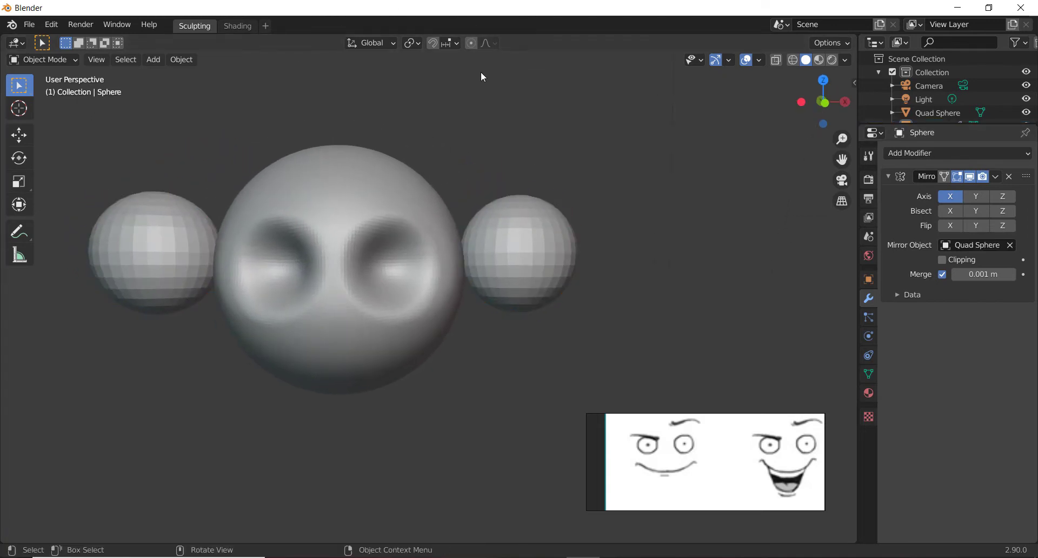
click(548, 234)
key(s)
click(594, 179)
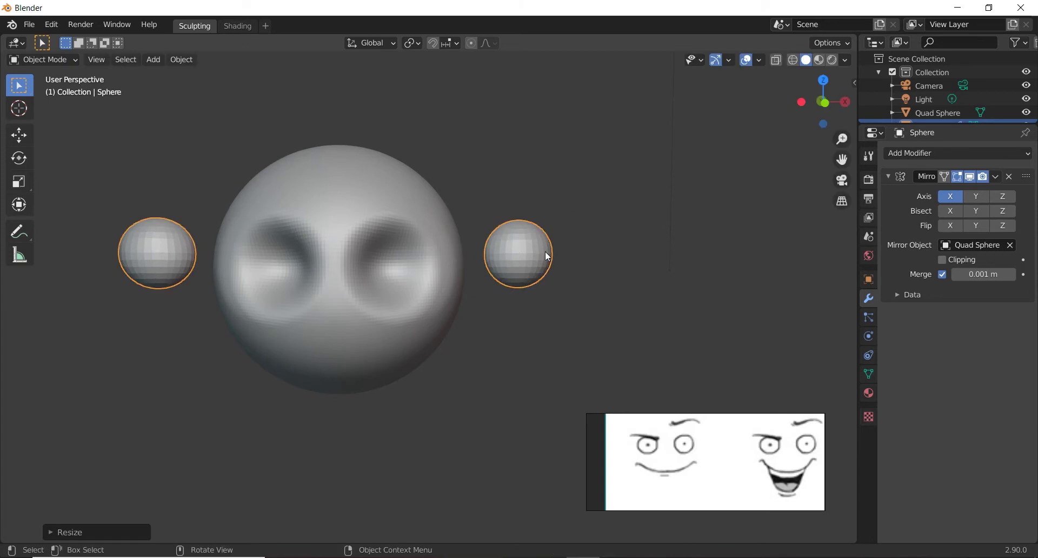
- Move the mirrored small spheres into the eye sockets, adjusting their depth and sideways position so they sit as eyeballs
key(g)
click(413, 276)
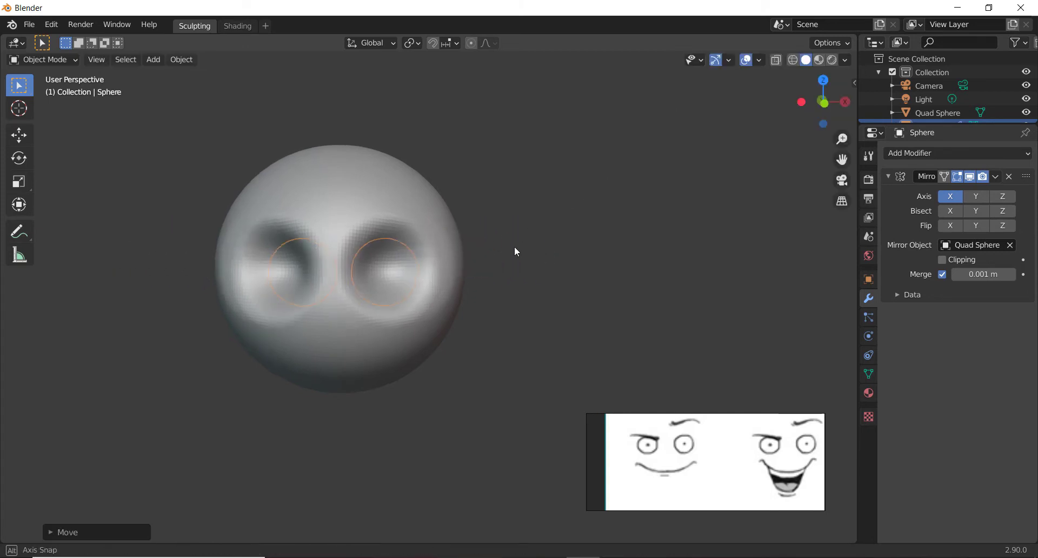
middle_drag(514, 245, 431, 277)
key(g)
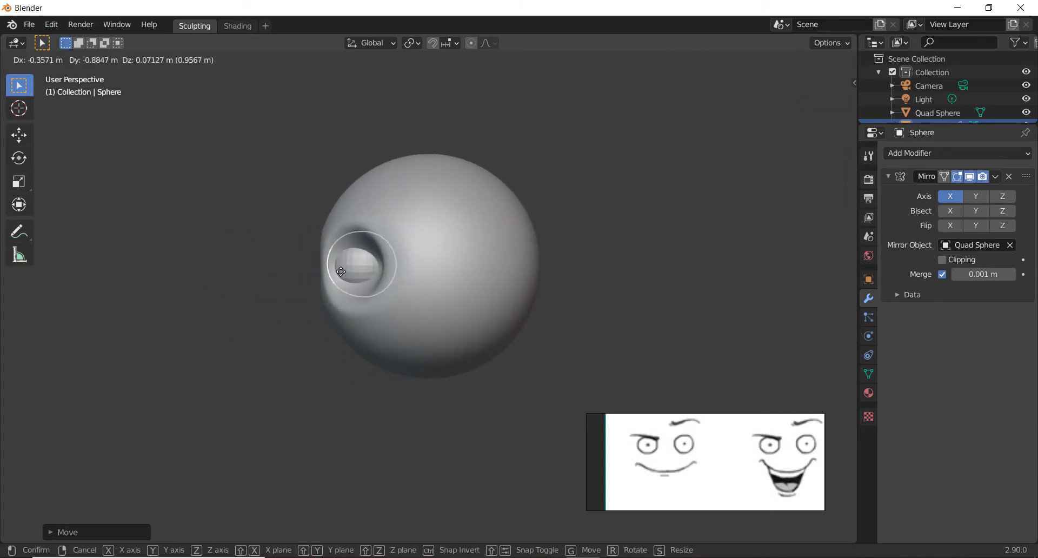
click(333, 277)
mouse_move(333, 276)
middle_down()
mouse_move(376, 300)
mouse_move(444, 303)
mouse_move(353, 272)
middle_up()
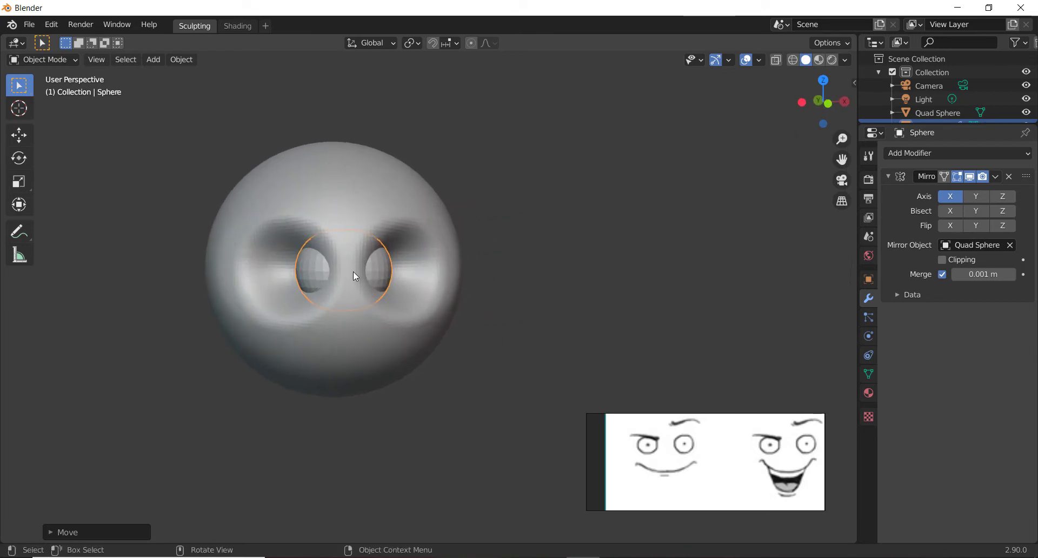
key(g)
click(434, 248)
- Scale the eyeballs up until they fill both eye sockets
middle_drag(436, 251, 489, 138)
key(s)
click(457, 230)
shift+middle_drag(576, 250, 594, 270)
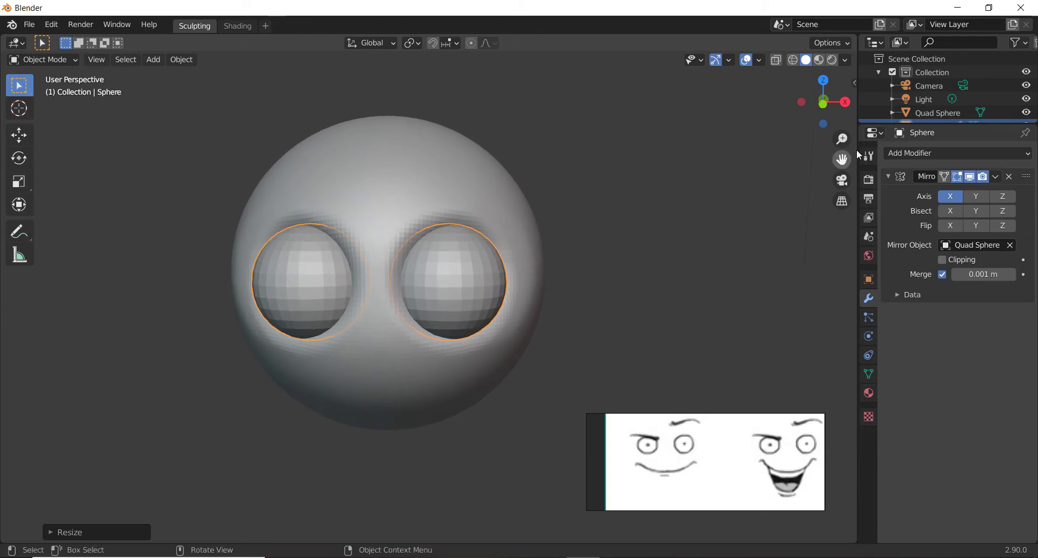
- Duplicate the eyeball sphere twice in place, with the object list enlarged to show all copies
drag(936, 122, 936, 236)
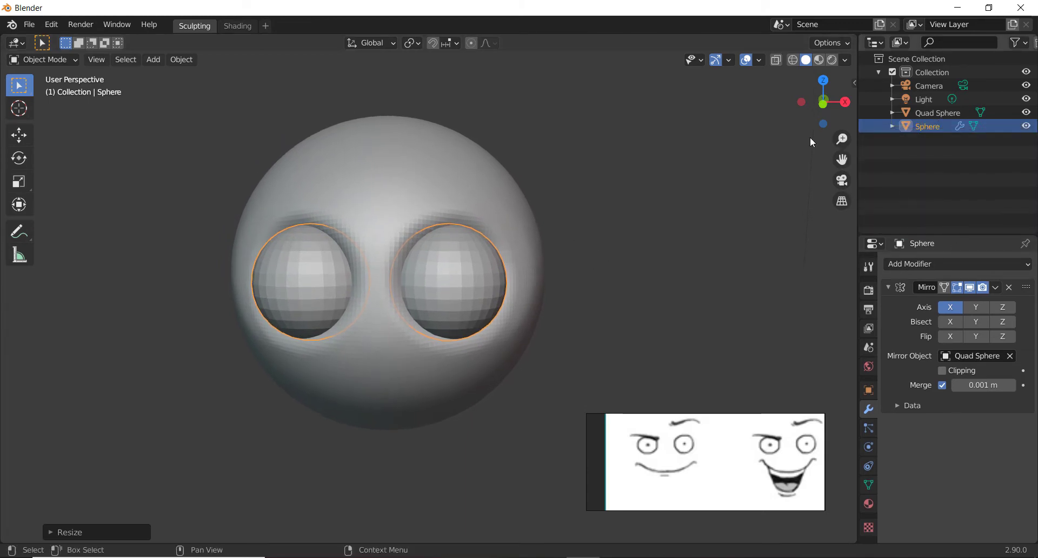
key(shift+d)
right_click(570, 192)
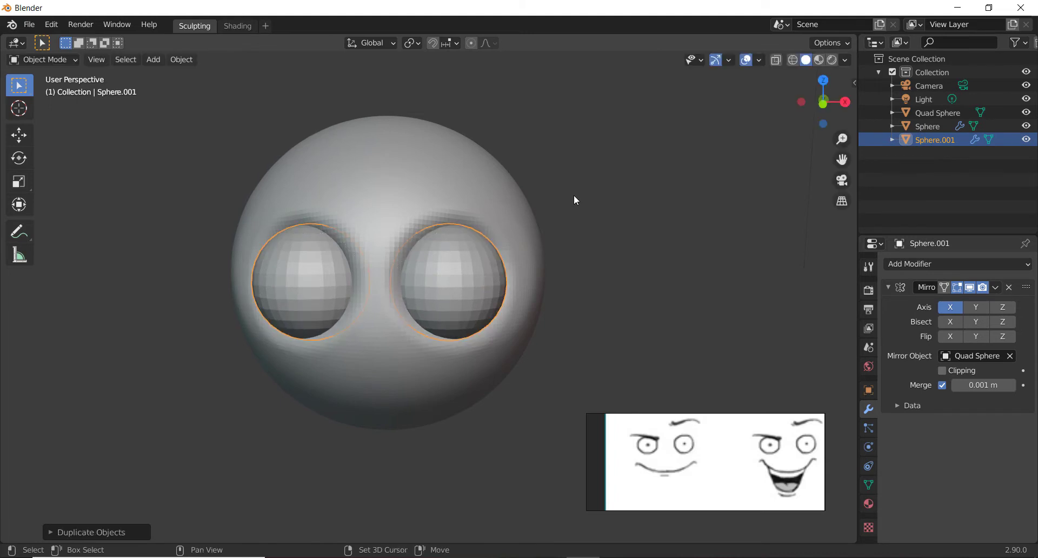
key(shift+d)
right_click(702, 181)
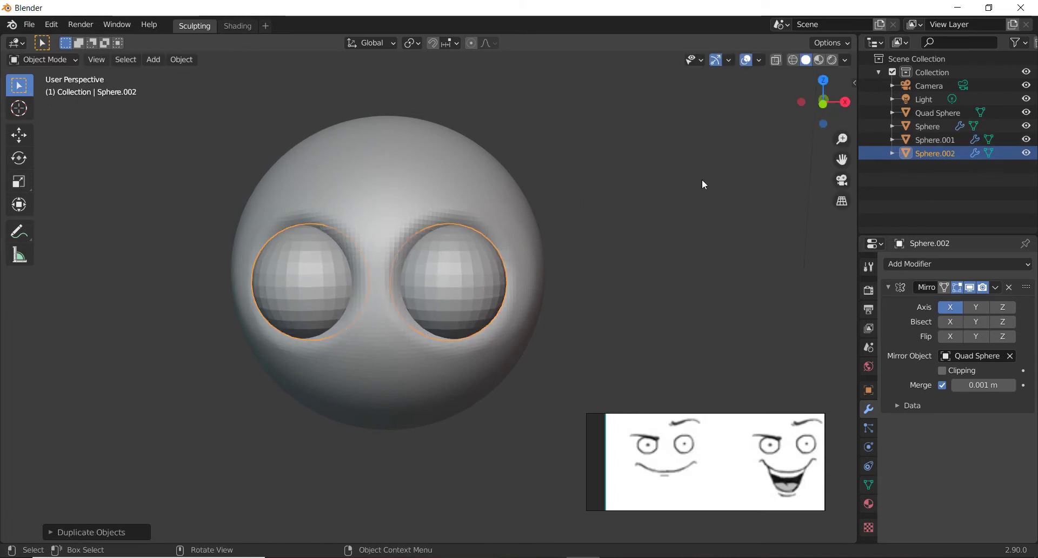
- Select the original Sphere among the three overlapping eyeball objects and enter Edit Mode on it
click(926, 127)
click(936, 150)
click(933, 129)
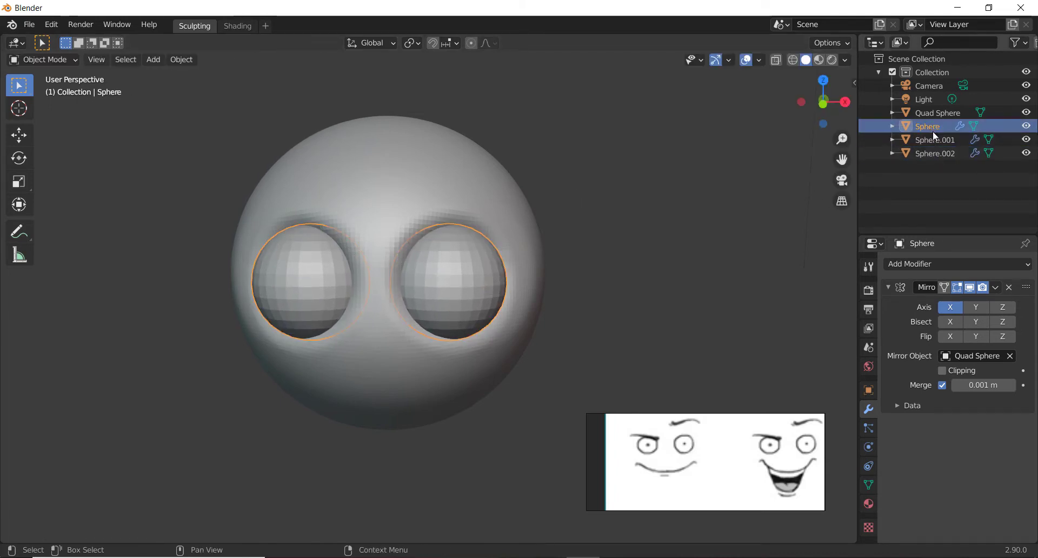
click(932, 138)
click(934, 153)
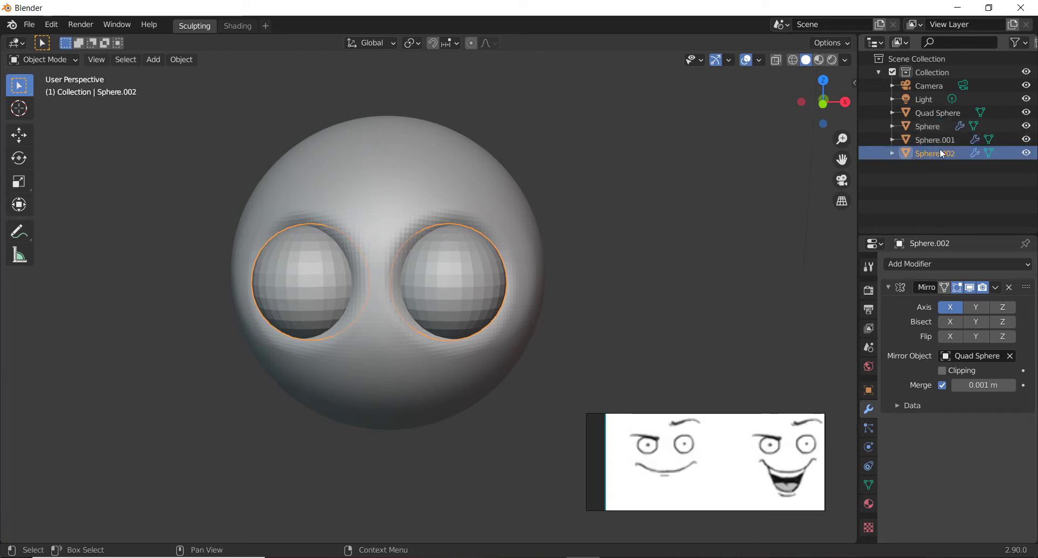
click(926, 125)
middle_drag(550, 260, 572, 241)
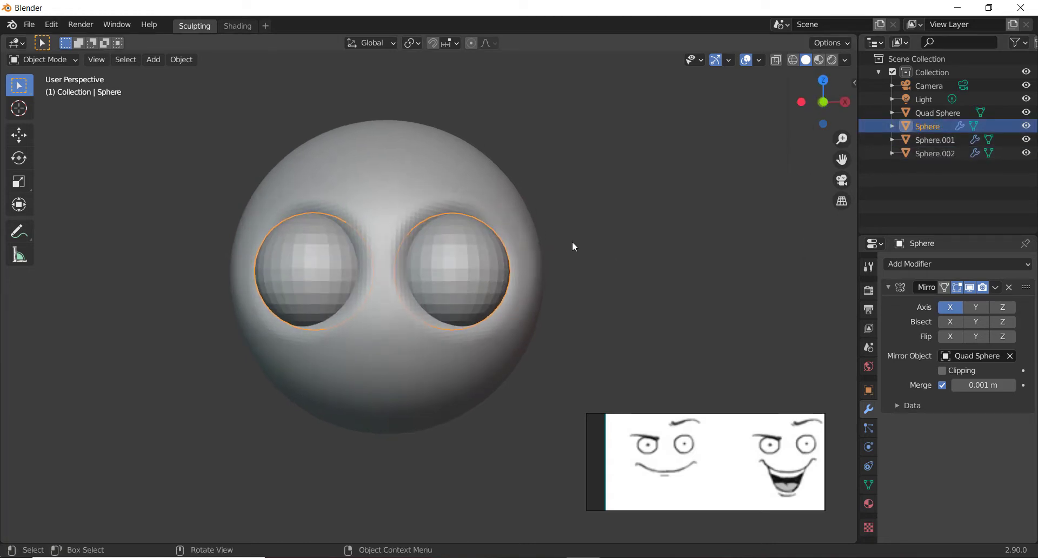
key(ctrl+Tab)
click(662, 244)
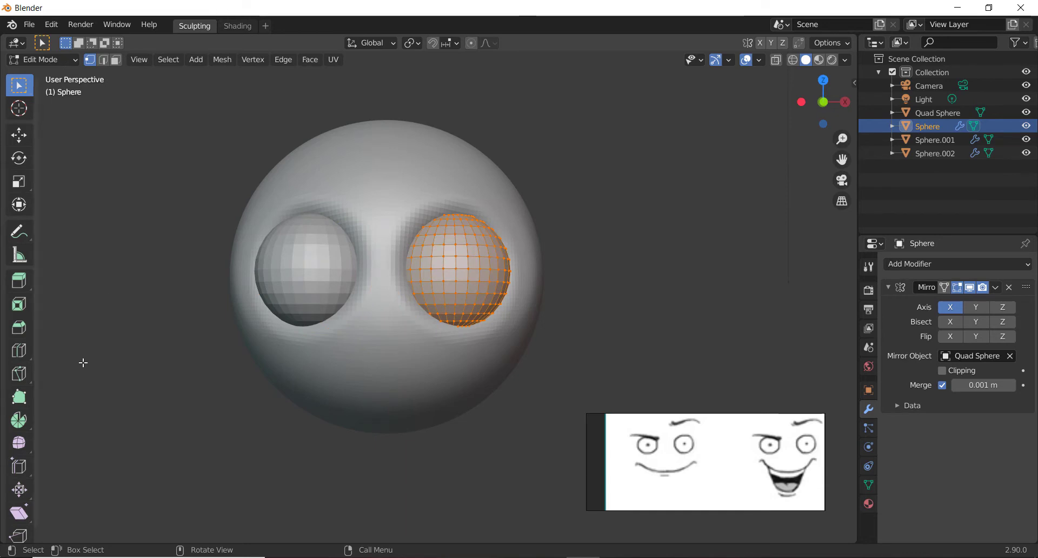
- Bisect the whole eyeball mesh horizontally through its middle with Clear Inner enabled, keeping only the lower half
drag(25, 378, 73, 404)
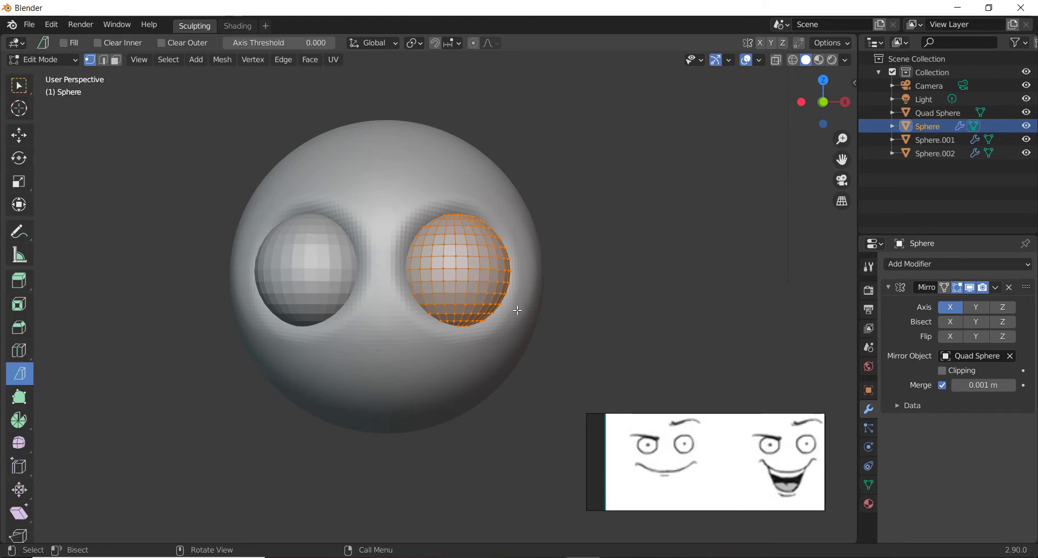
middle_drag(517, 309, 625, 265)
key(alt+a)
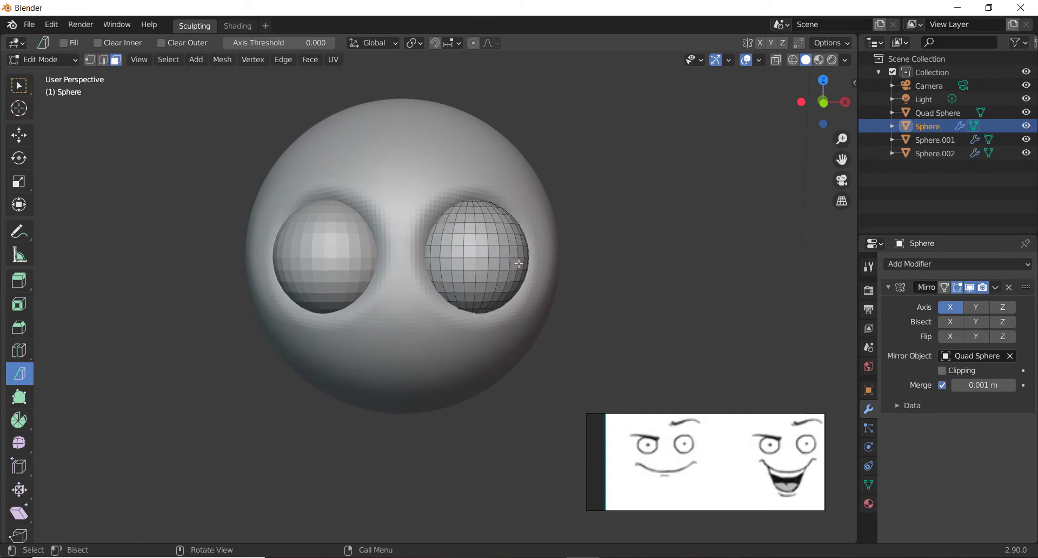
key(2)
key(a)
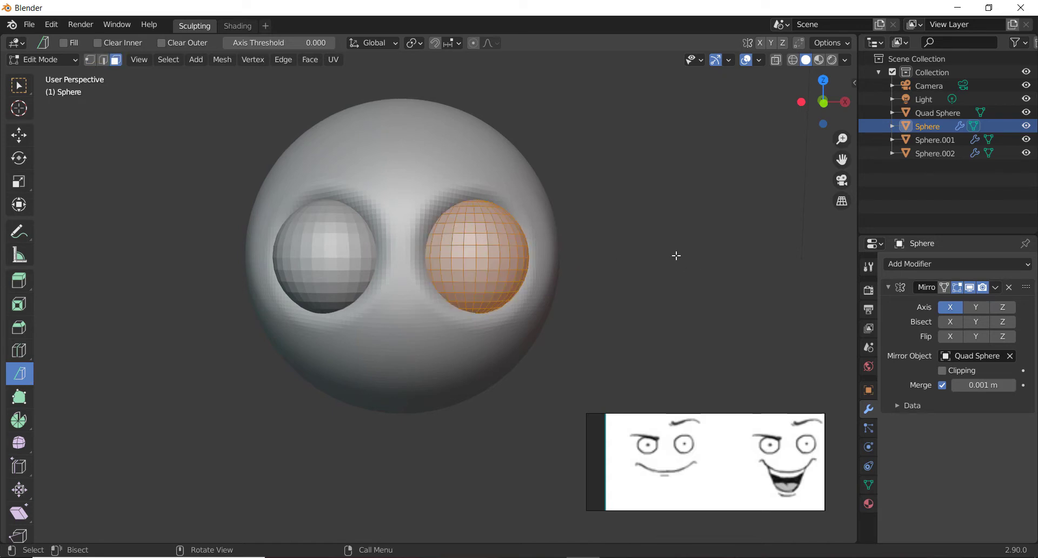
drag(616, 252, 385, 253)
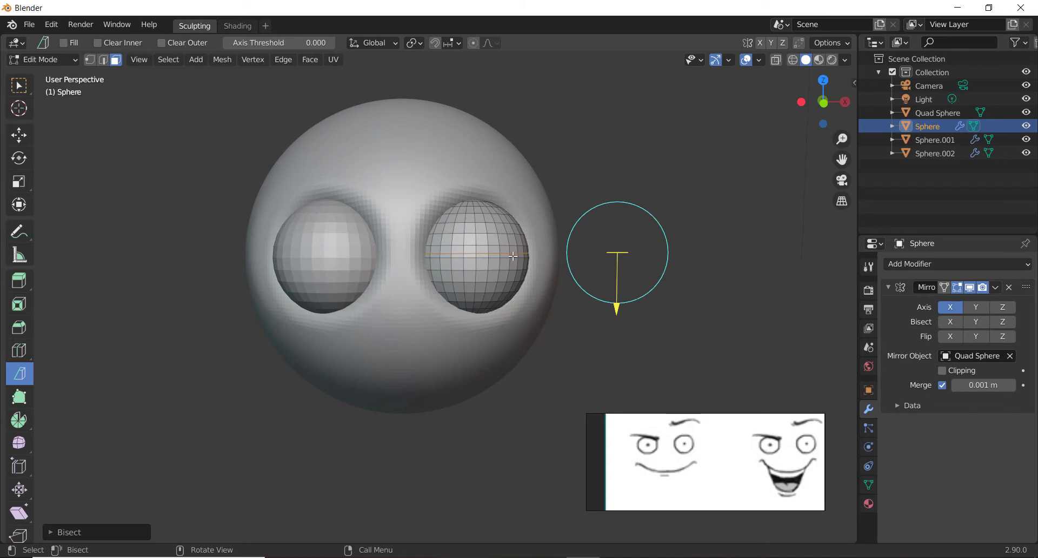
click(86, 532)
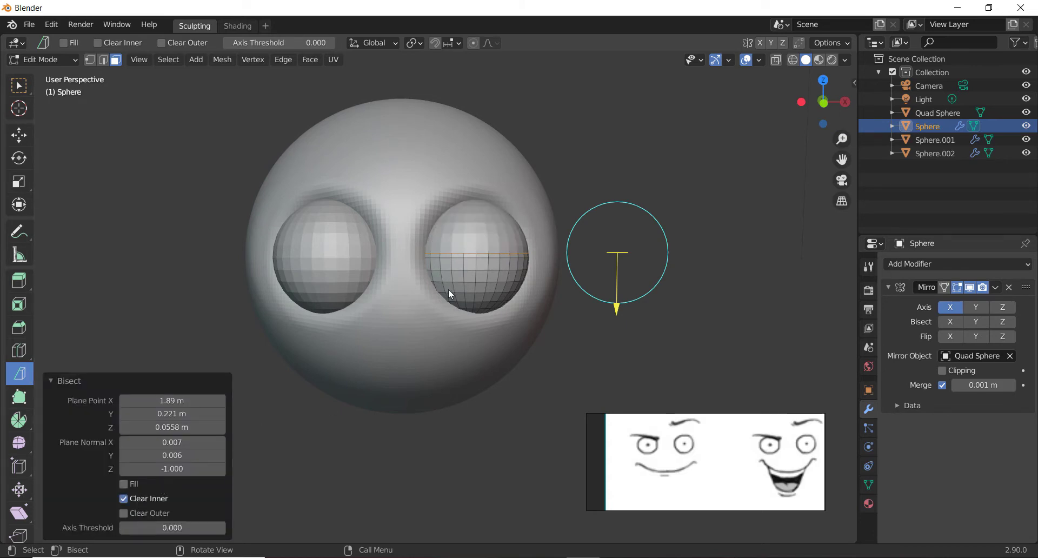
- Hide Sphere.001 and Sphere.002, and enable Fill on the bisect to cap the lower half-sphere
middle_drag(449, 290, 430, 300)
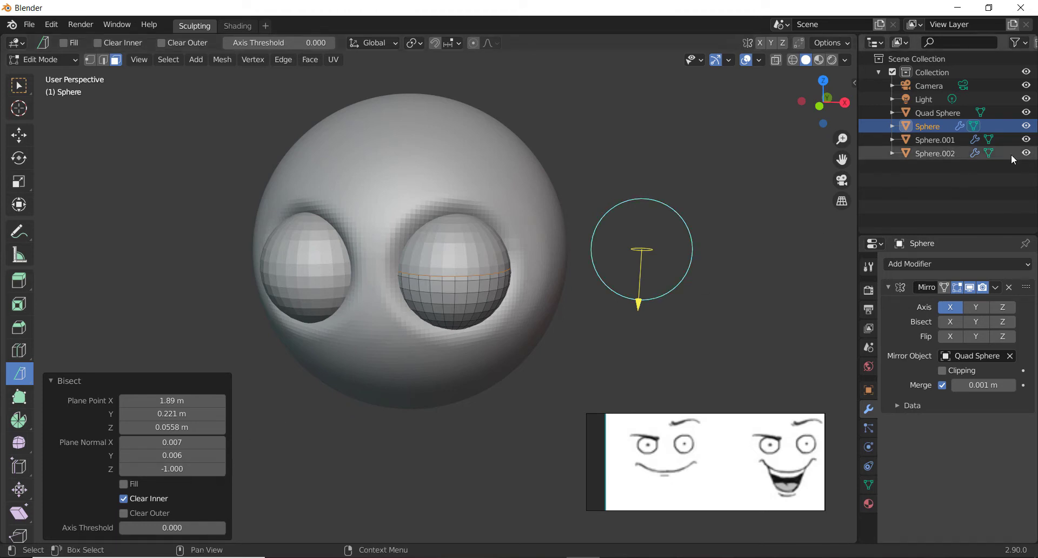
drag(1025, 140, 1025, 153)
middle_drag(603, 257, 497, 287)
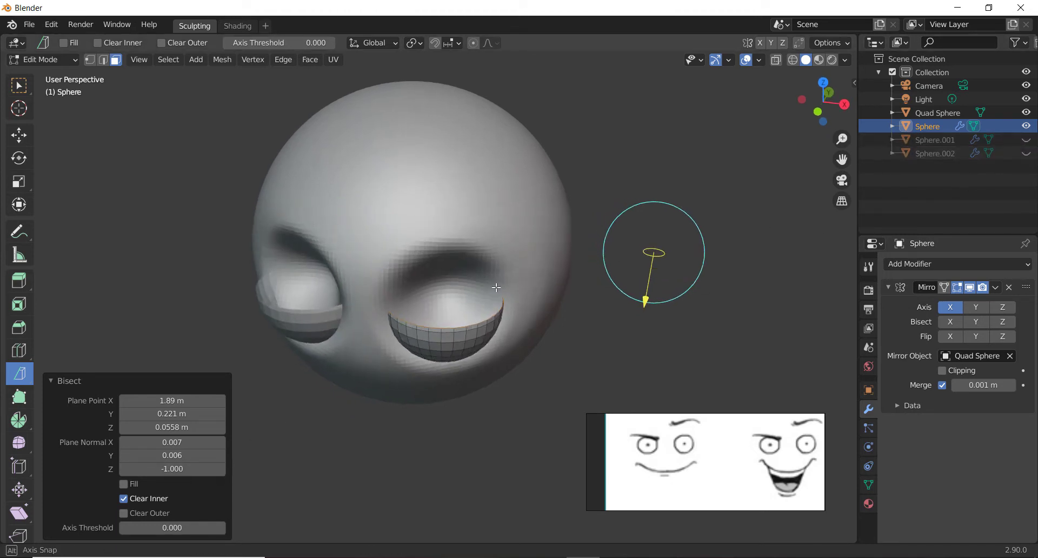
click(124, 483)
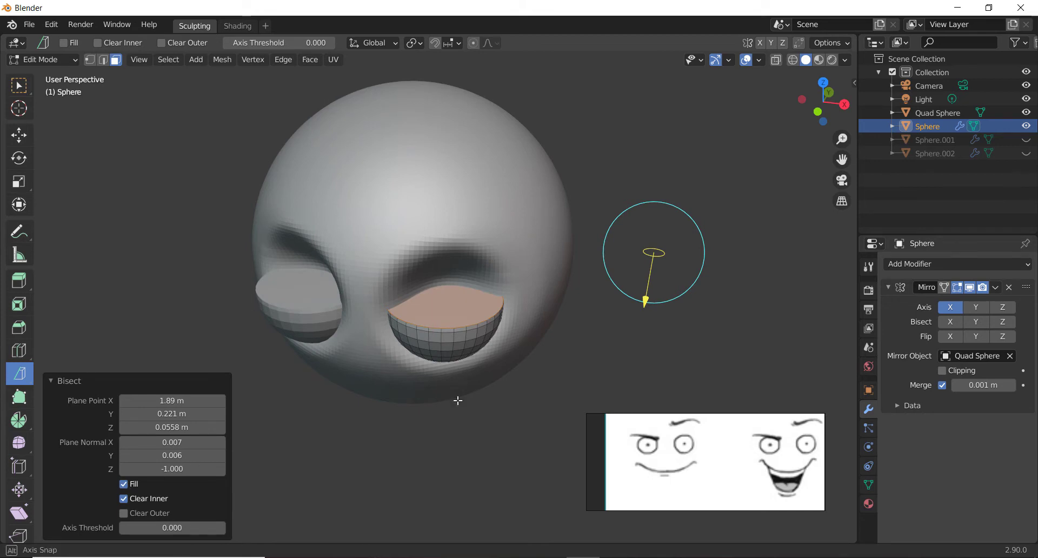
- In Object Mode, scale the lower half-spheres up by 1.082 and move them down about 0.05 m as lower eyelids
middle_drag(457, 400, 538, 283)
key(ctrl+Tab)
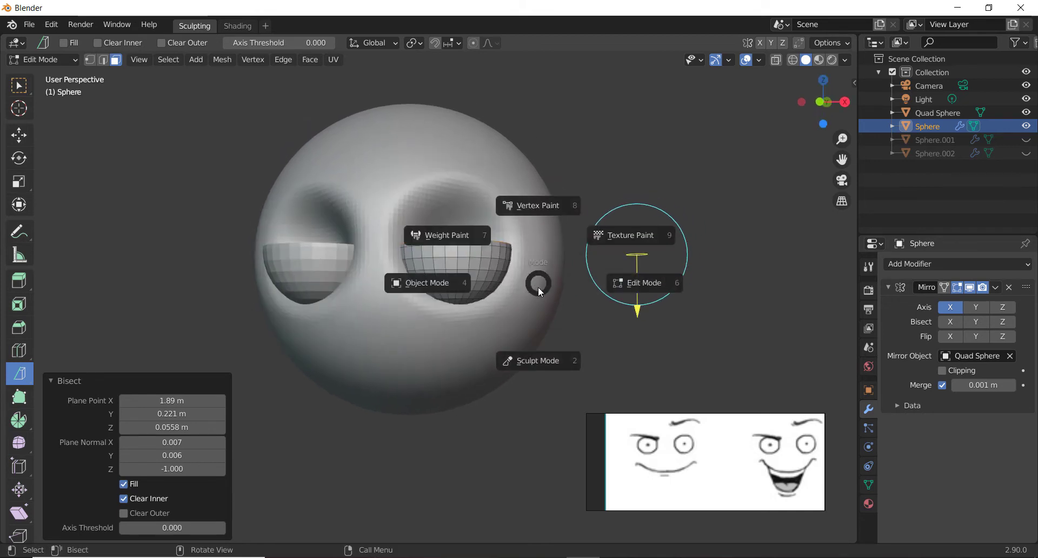
click(439, 284)
key(s)
click(645, 194)
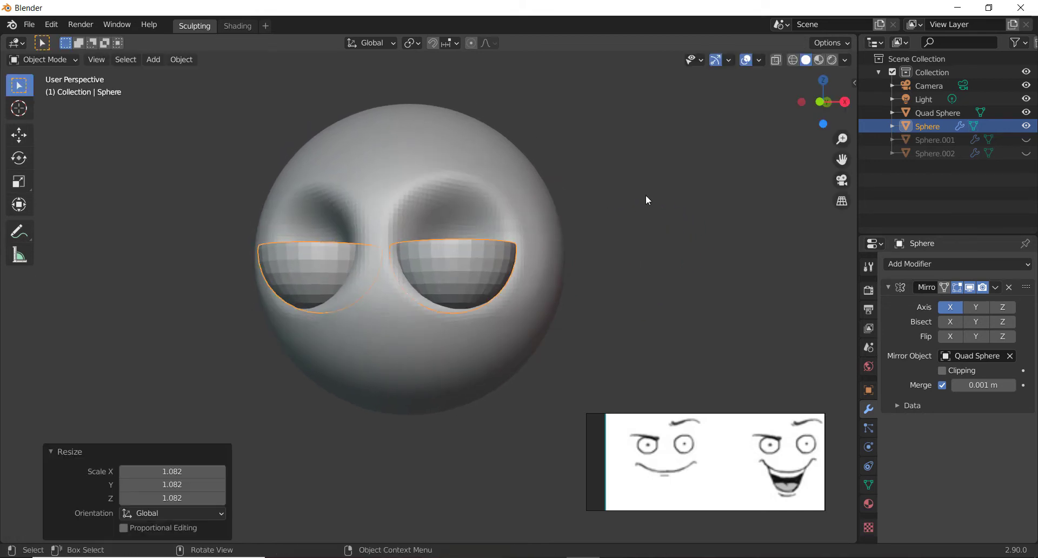
middle_drag(646, 200, 593, 260)
key(g)
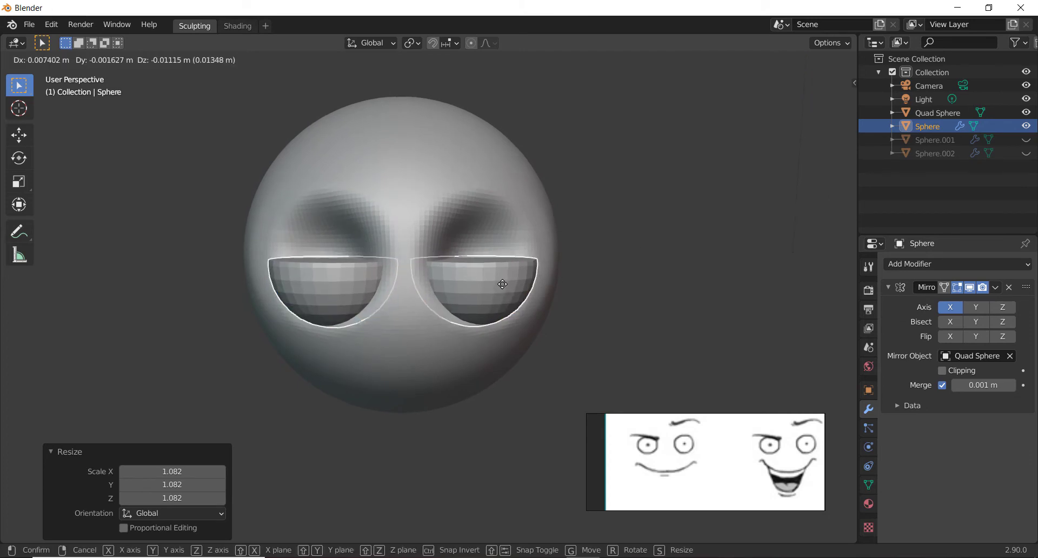
click(500, 282)
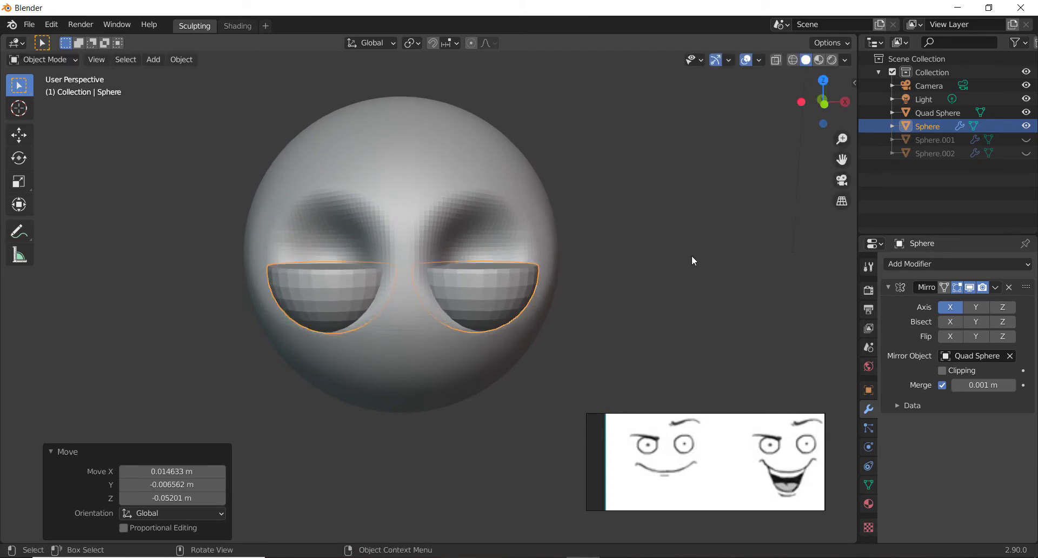
- Unhide Sphere.001, keep Sphere.002 hidden, and enter Edit Mode on Sphere.001
click(1027, 140)
middle_drag(529, 289, 442, 296)
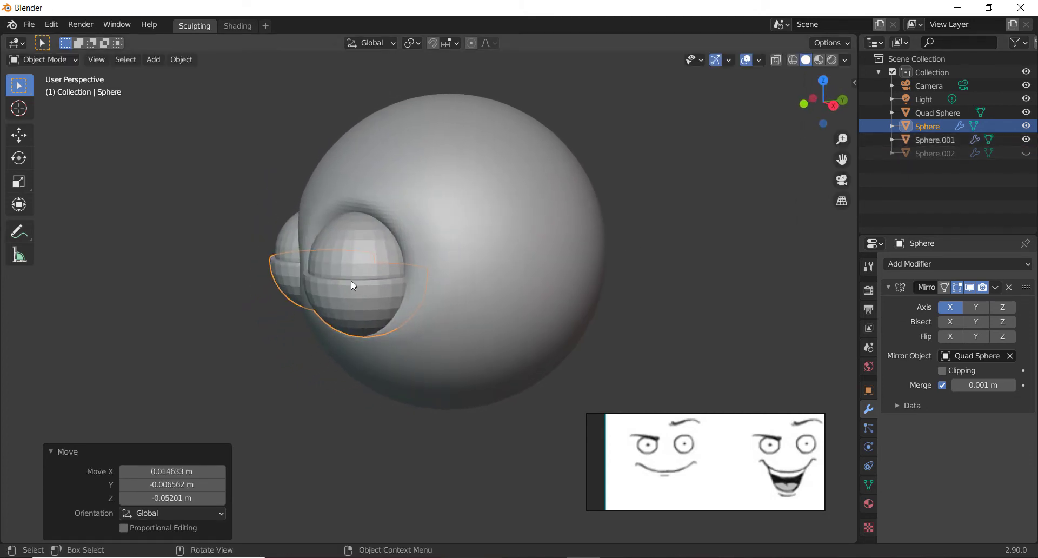
middle_drag(351, 280, 400, 284)
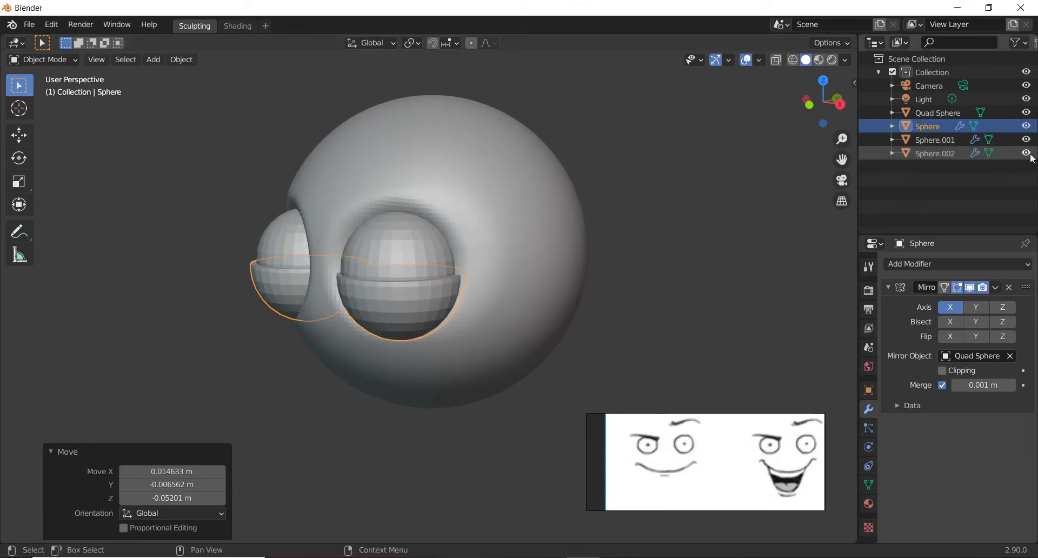
click(1026, 152)
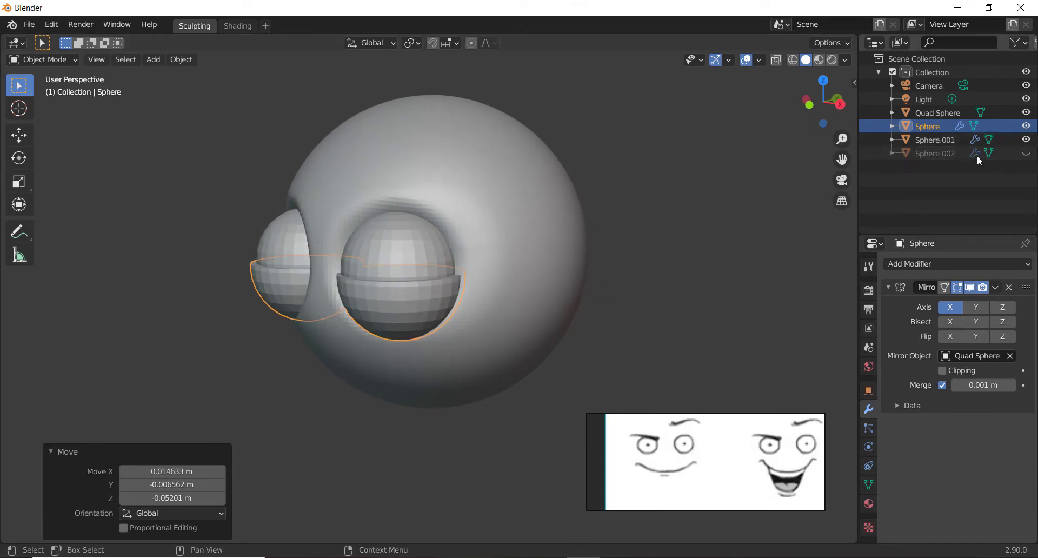
click(945, 139)
key(ctrl+Tab)
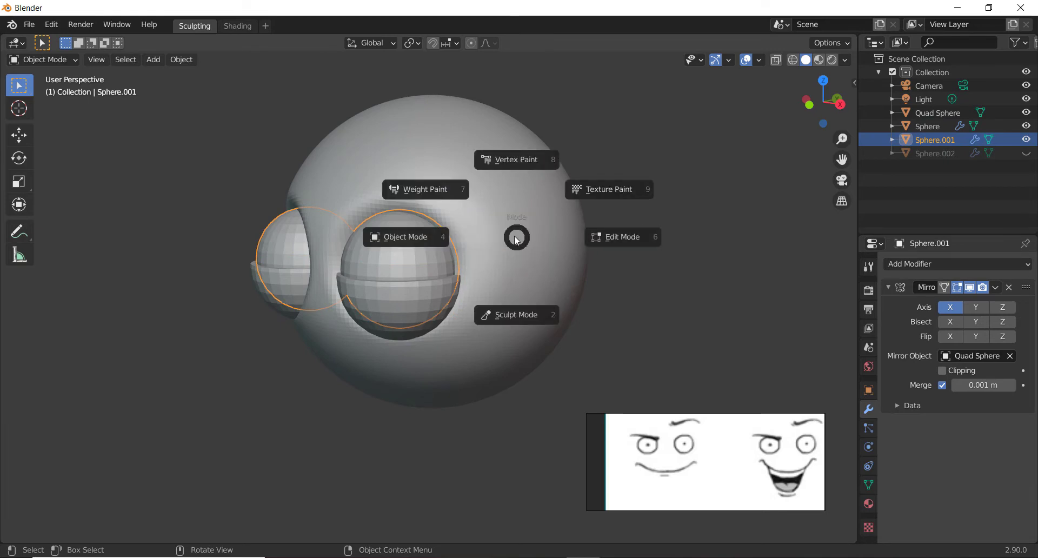
click(622, 236)
- Try to bisect the Sphere.001 mesh horizontally along the lower eyelid's rim with Clear Outer enabled
middle_drag(201, 358, 573, 261)
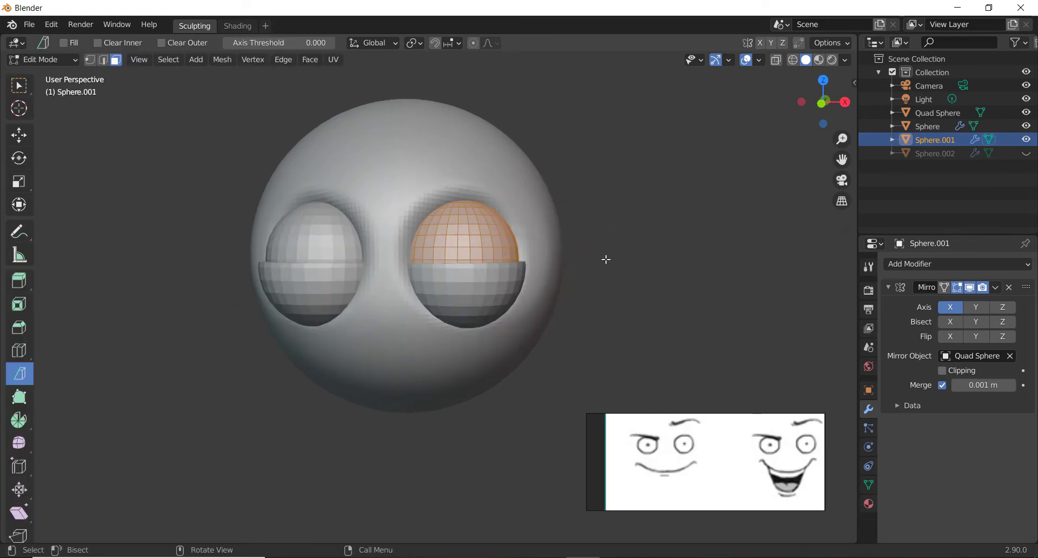
click(595, 264)
drag(598, 263, 340, 264)
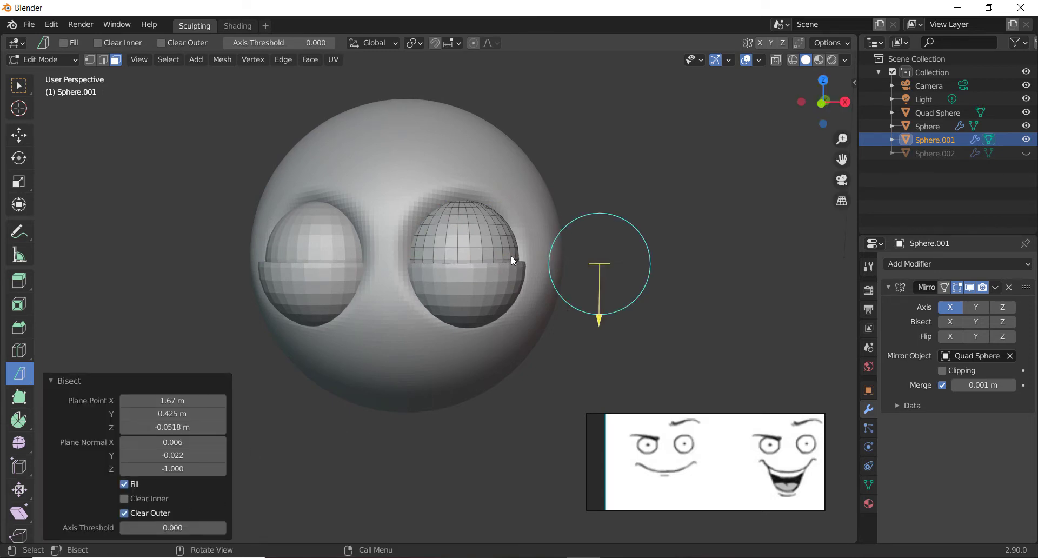
key(a)
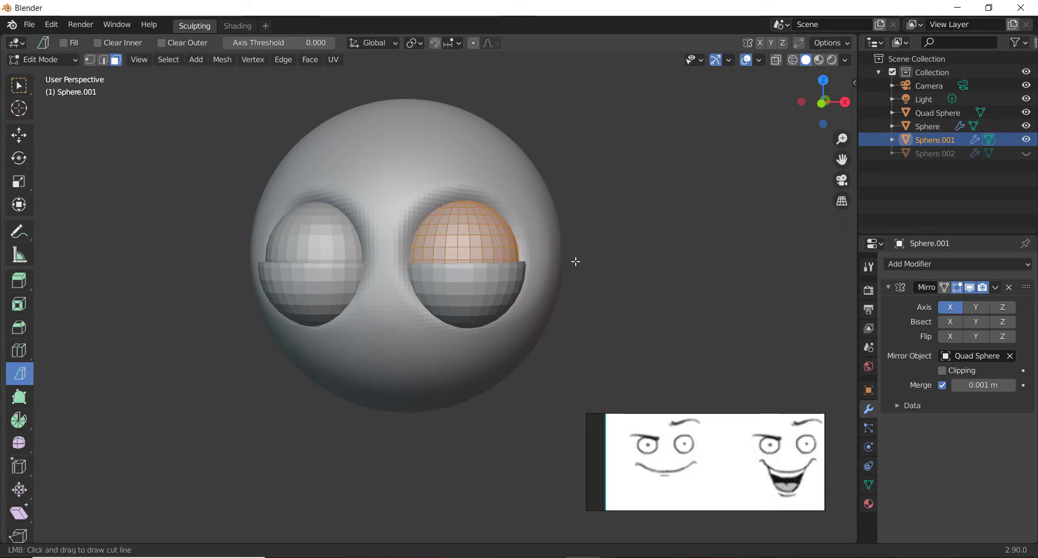
click(594, 263)
drag(601, 263, 361, 265)
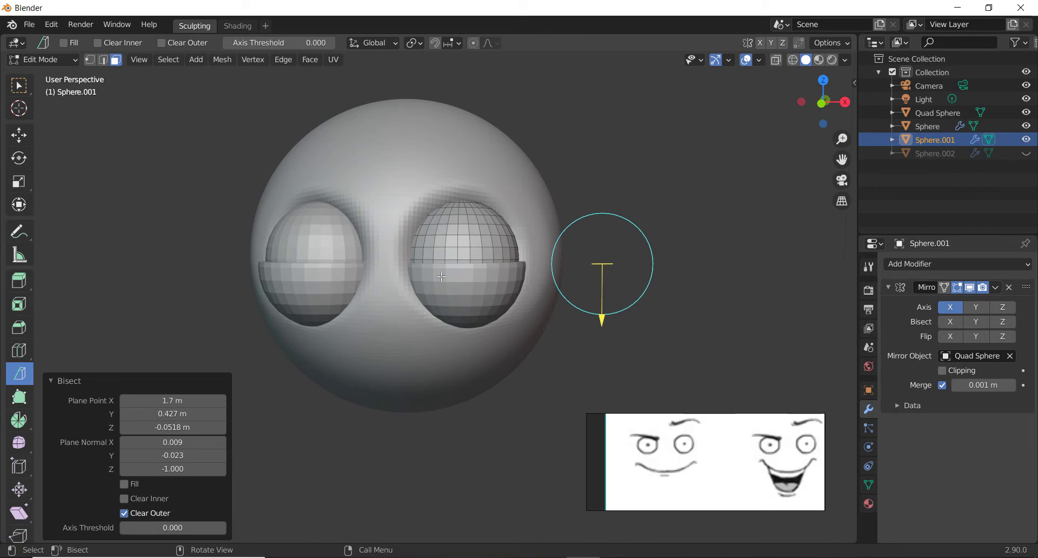
- Bisect the whole Sphere.001 mesh horizontally just above the lower eyelid's rim with Clear Outer, keeping the upper half
drag(534, 253, 405, 250)
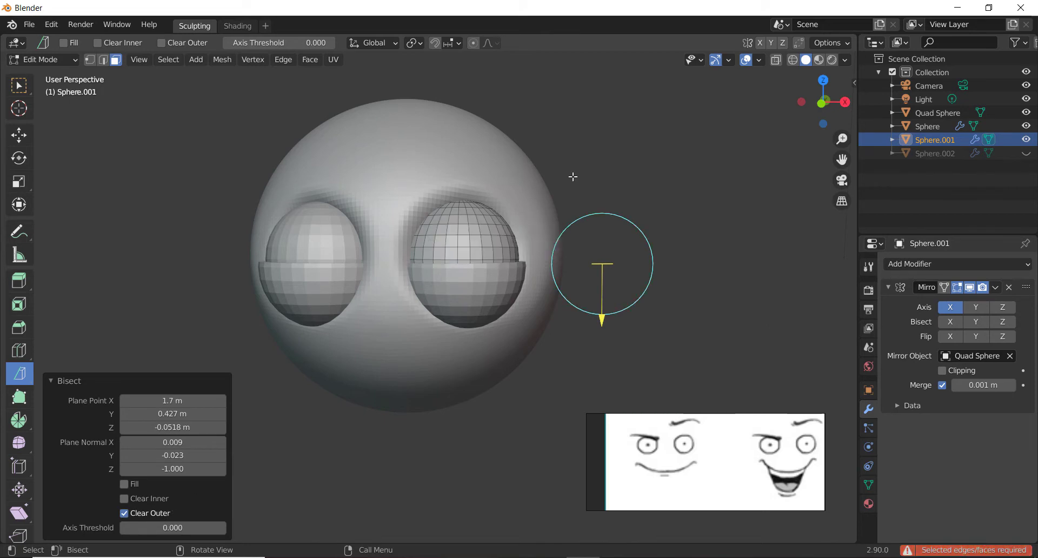
key(a)
drag(558, 257, 381, 258)
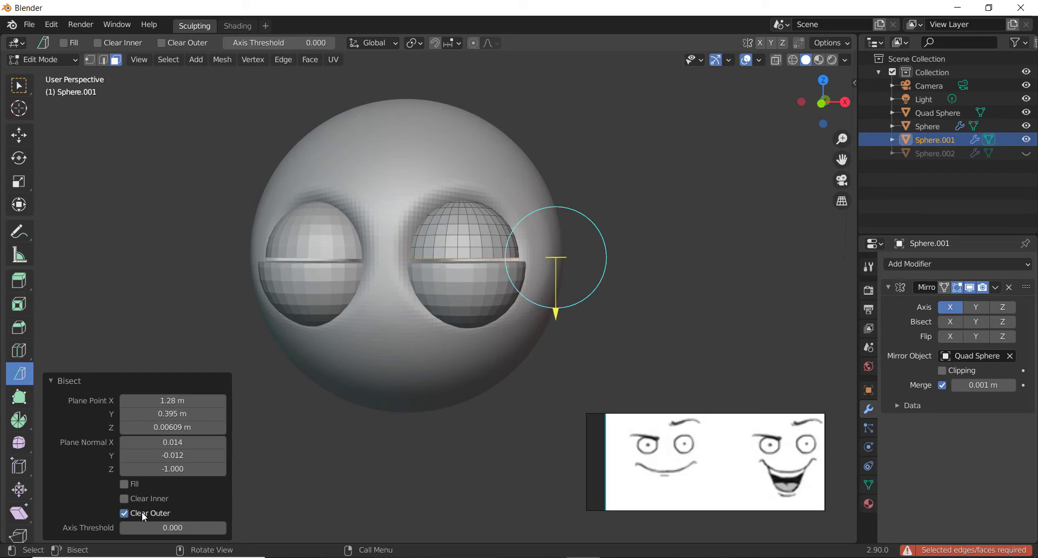
- Enable Fill for the bisect cut on the upper eyelids and return to Object Mode
click(128, 486)
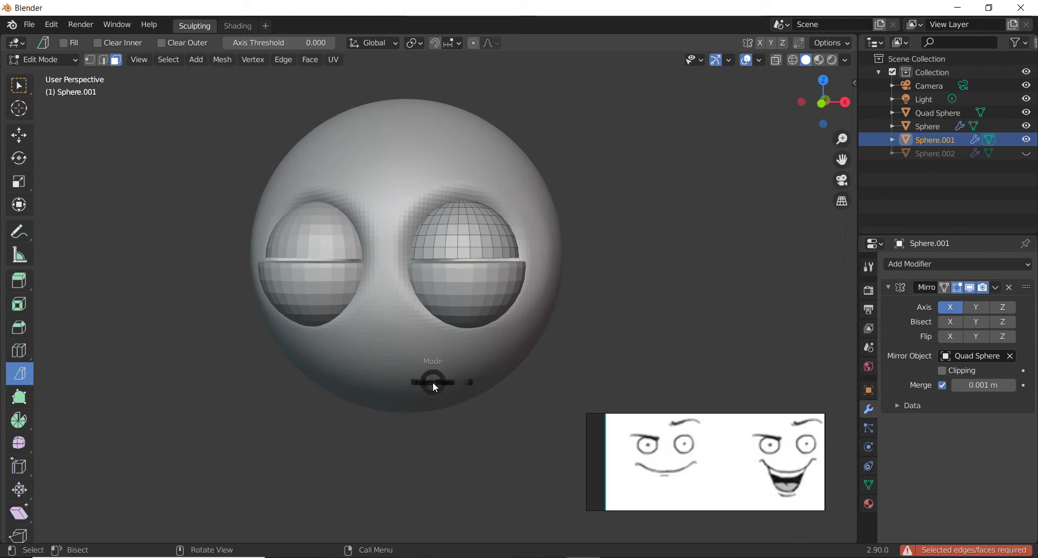
key(ctrl+Tab)
click(327, 379)
- Move the upper eyelids 0.026 m in X and -0.022 m in Z, and scale them up by 1.086
middle_drag(535, 226, 567, 223)
key(g)
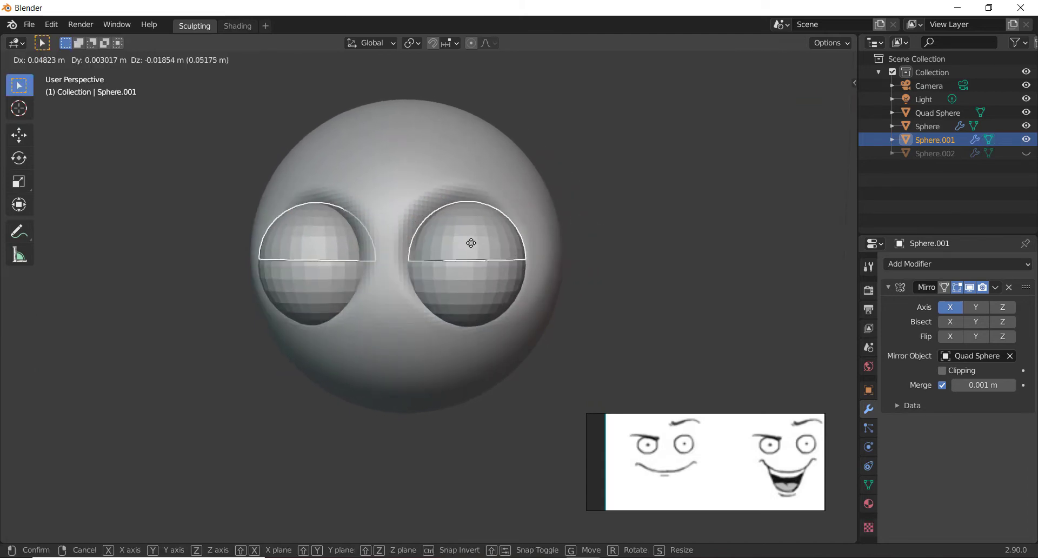
click(465, 237)
middle_drag(533, 208, 440, 204)
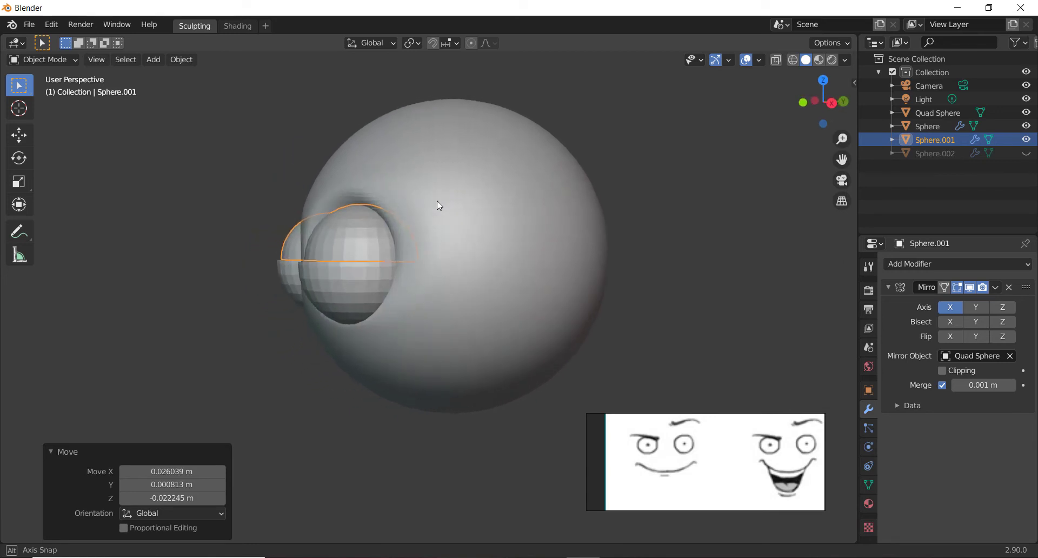
key(s)
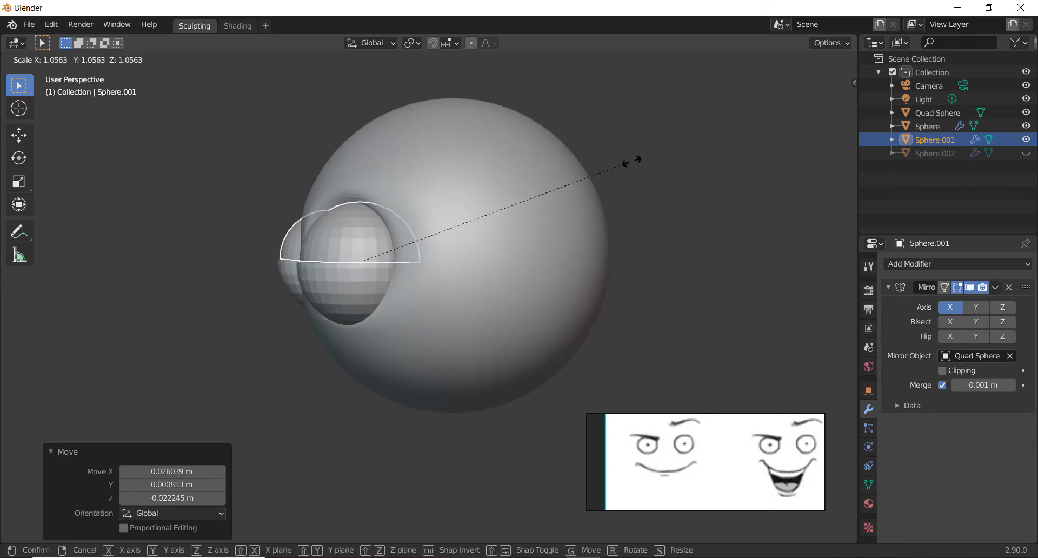
click(632, 161)
- From the side view, rotate the upper eyelids 27.3° and the lower eyelids -16.9° to open the eyes
middle_drag(565, 203, 543, 219)
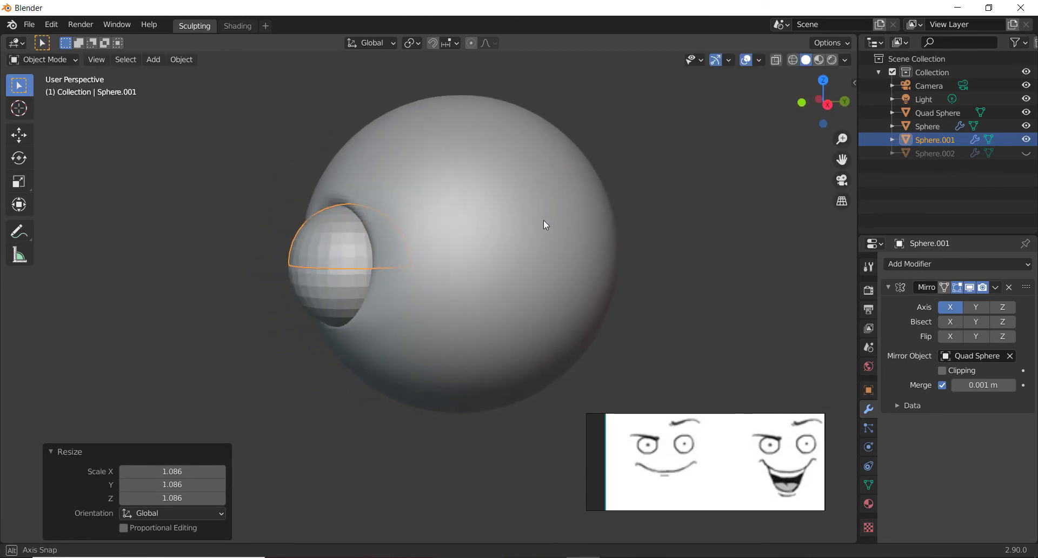
middle_drag(544, 307, 613, 269)
key(r)
click(609, 387)
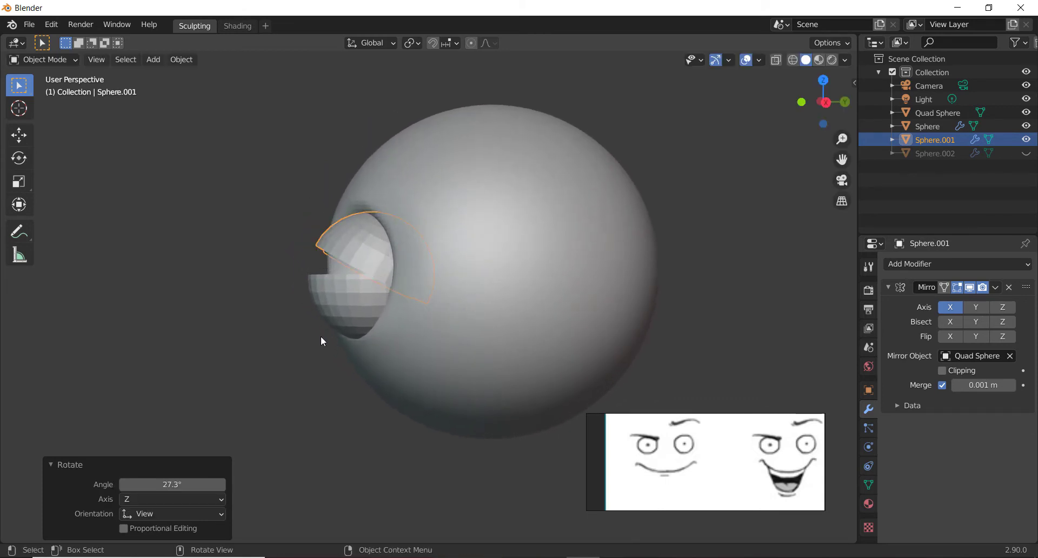
click(333, 303)
key(r)
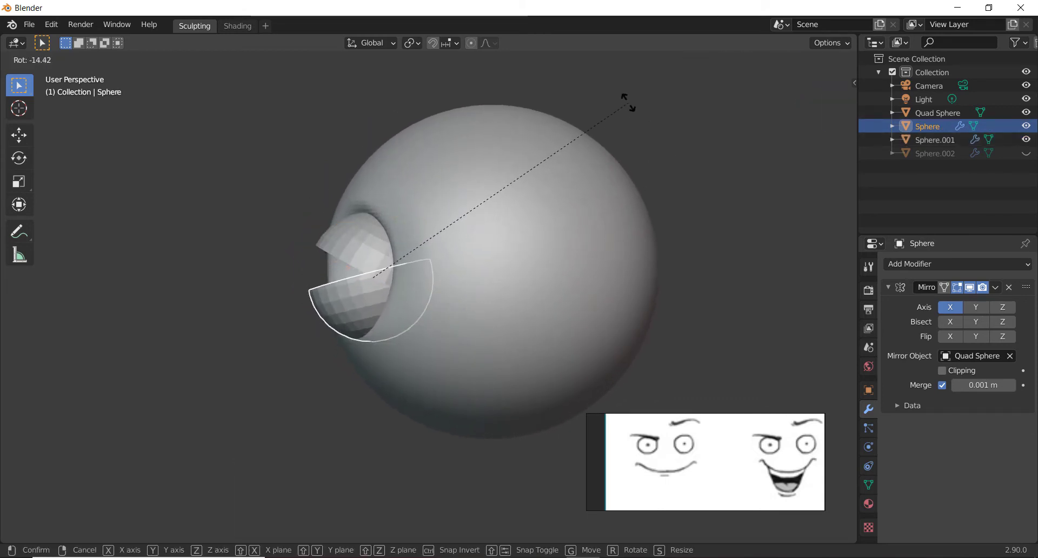
click(741, 154)
- Unhide the Sphere.002 eyeballs and shade the lower eyelids smooth
click(1025, 153)
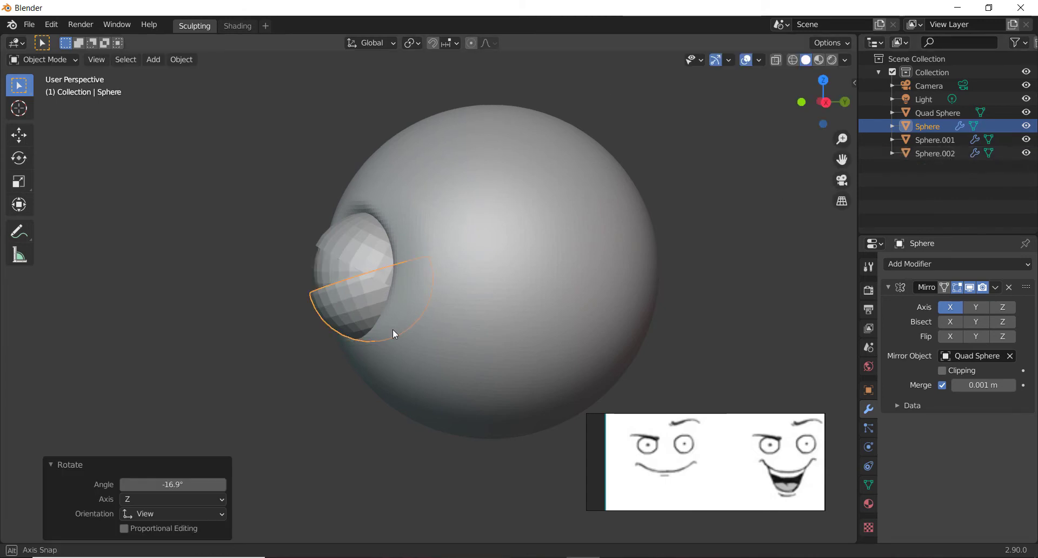
middle_drag(393, 329, 506, 330)
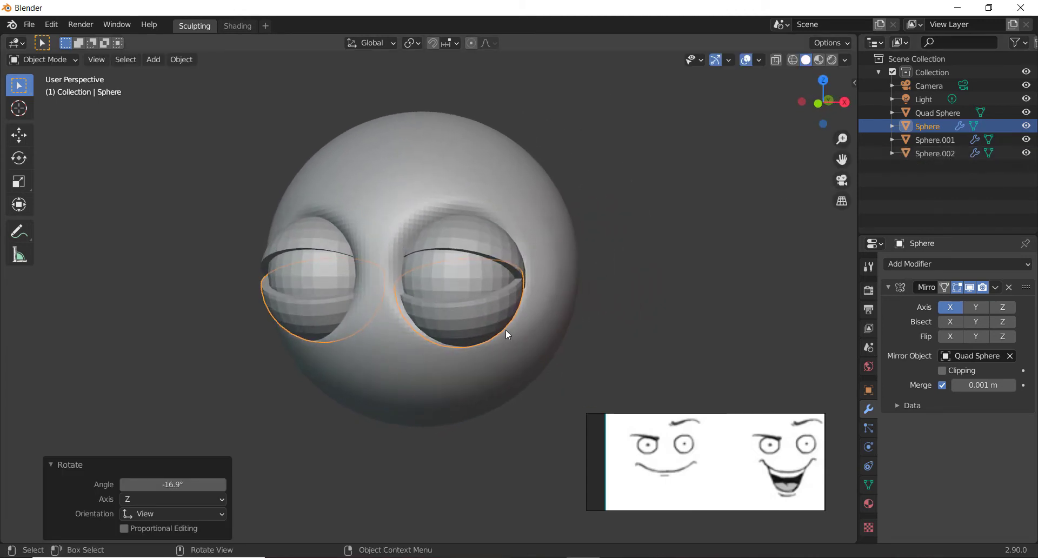
click(475, 283)
key(ctrl+z)
right_click(471, 307)
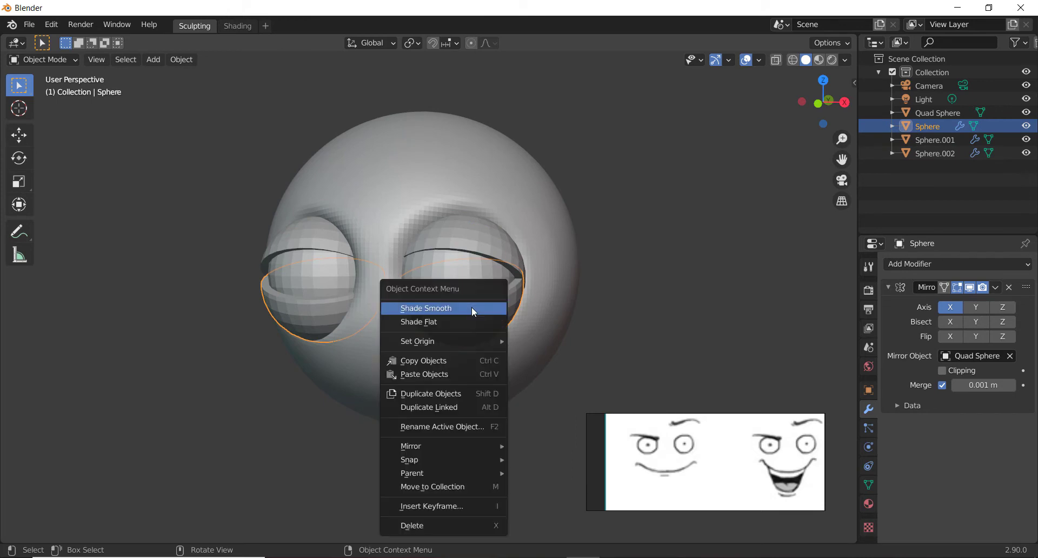
click(471, 307)
- Repeat the smooth shading on the eyeballs and the upper eyelids
click(464, 288)
key(shift+r)
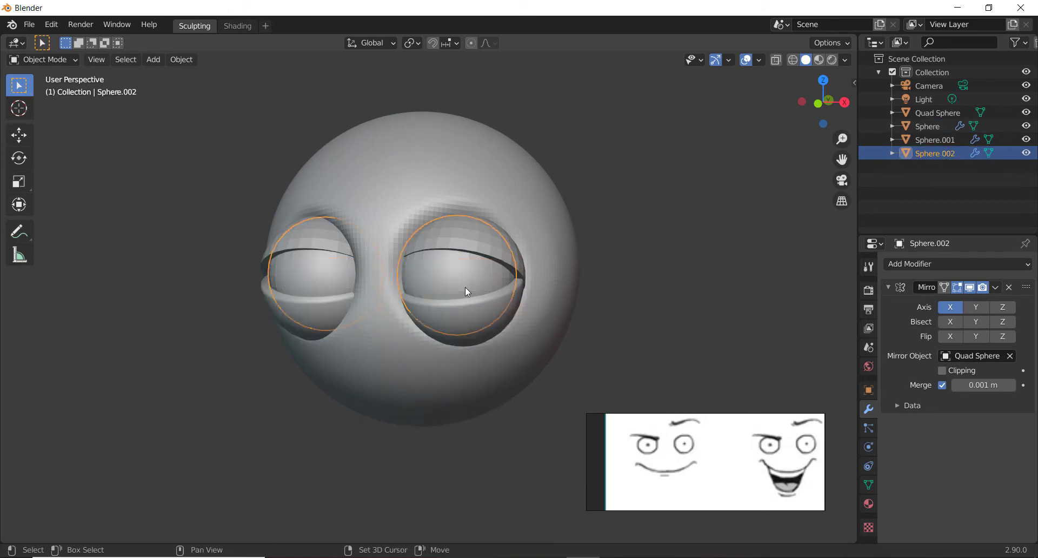
click(452, 215)
click(455, 226)
key(shift+r)
click(455, 229)
key(shift+r)
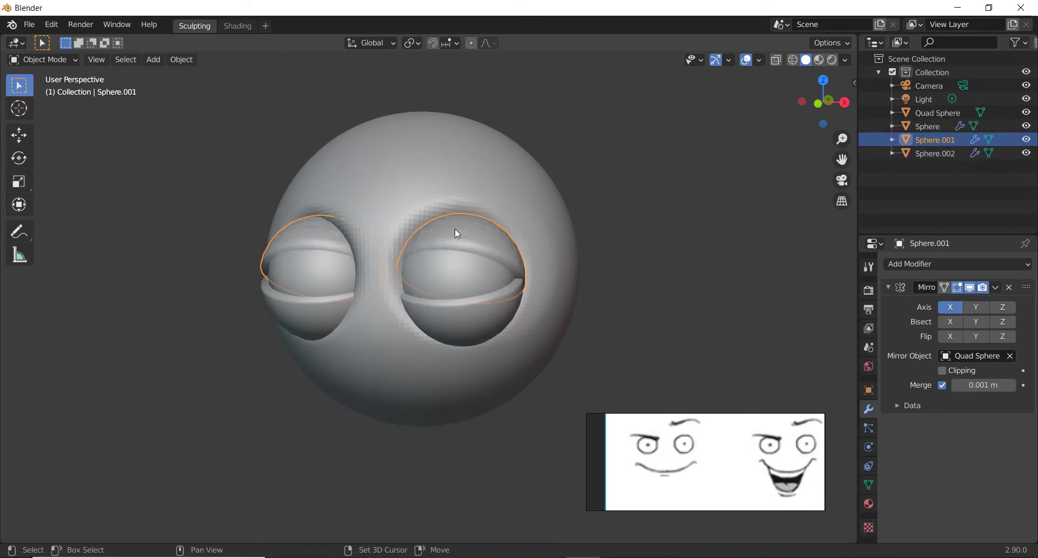
right_click(505, 325)
- Move the lower eyelids about 0.02 m back toward the head and slightly down
middle_drag(368, 294, 243, 285)
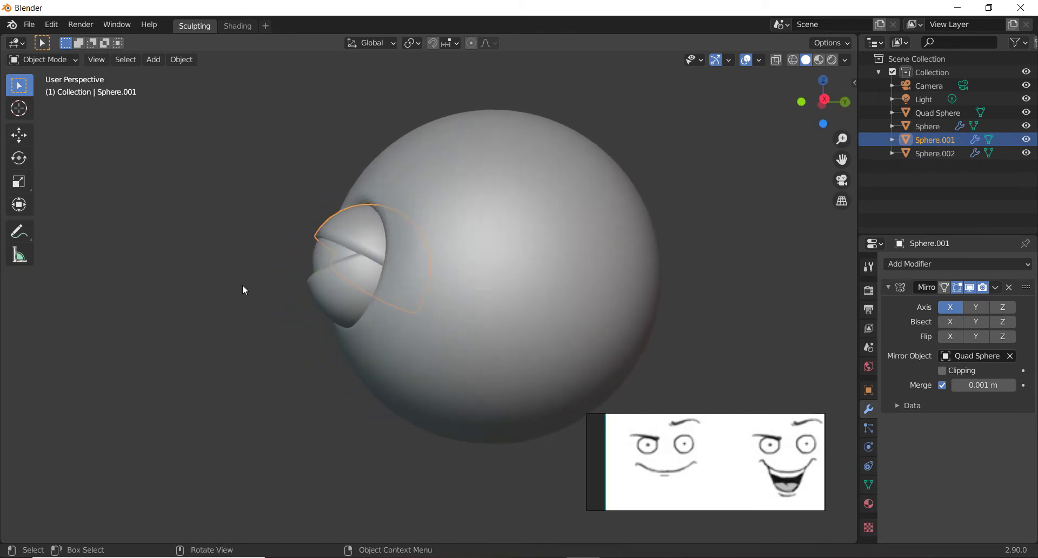
middle_drag(444, 252, 431, 255)
click(344, 298)
middle_drag(369, 338, 340, 302)
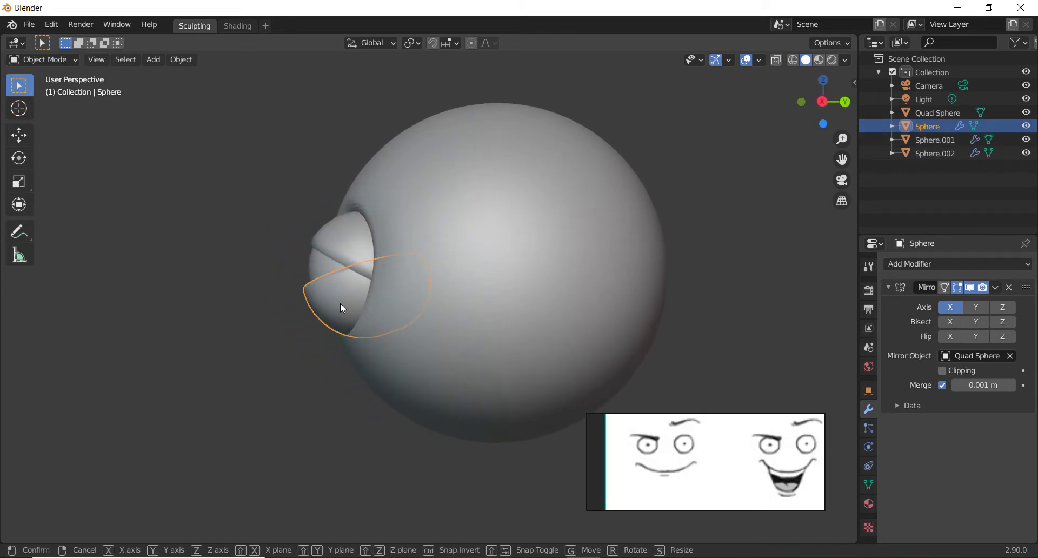
key(g)
click(275, 332)
middle_drag(276, 332, 568, 290)
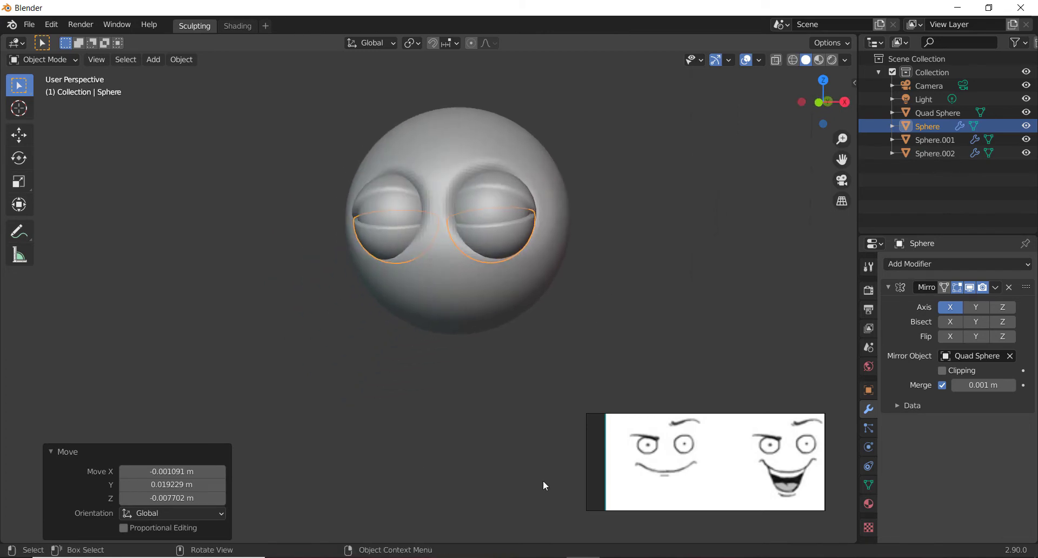
- Select the eyeballs together with the upper and lower eyelids and scale them down slightly
mouse_move(501, 289)
middle_down()
mouse_move(435, 289)
mouse_move(469, 316)
mouse_move(508, 286)
mouse_move(413, 287)
mouse_move(486, 281)
middle_up()
shift+click(937, 156)
key(s)
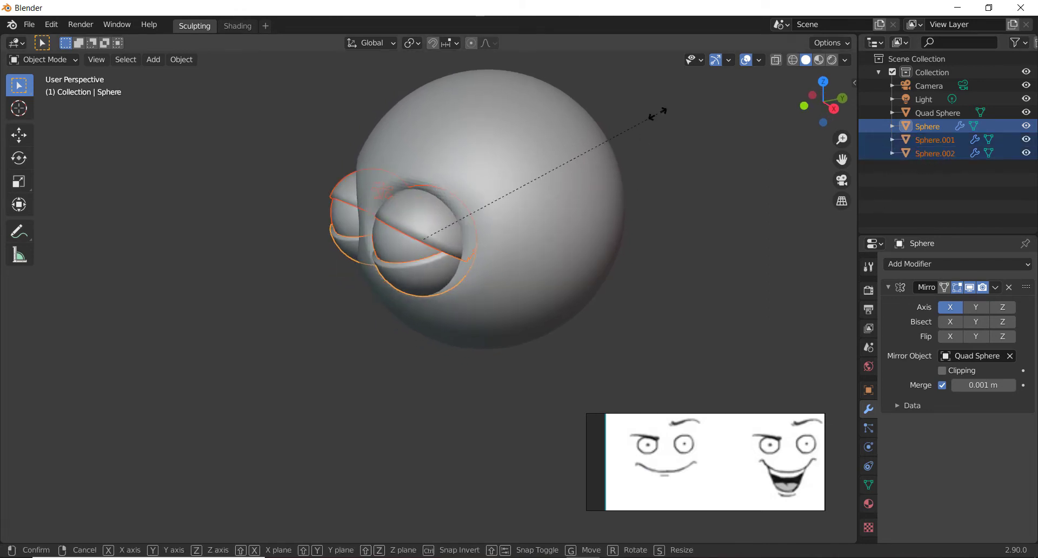
click(535, 229)
- Move the selected eye parts about 0.11 m deeper into the head and 0.05 m up, and spread them 0.074 m outward in X
middle_drag(535, 231, 355, 215)
key(g)
click(368, 250)
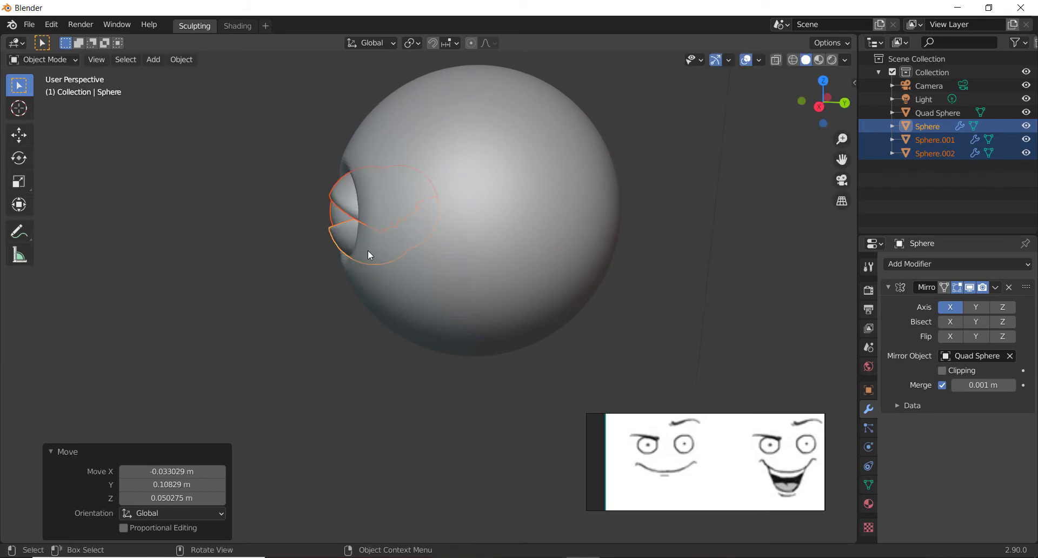
middle_drag(367, 249, 548, 256)
key(g)
click(550, 205)
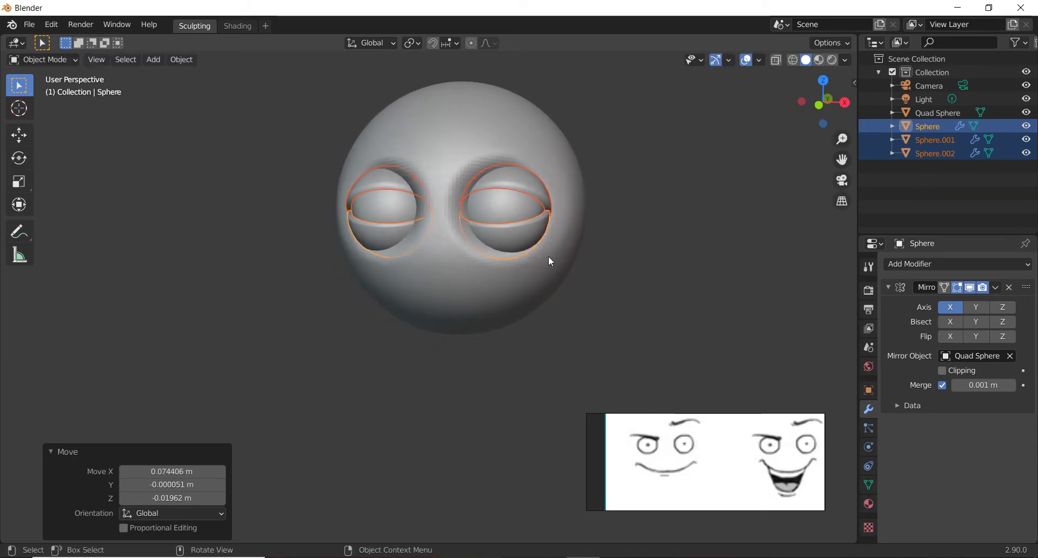
- Add the Quad Sphere head to the selection as the active object, view its mesh in Edit Mode, and switch to Sculpt Mode
shift+click(476, 284)
middle_drag(477, 284, 528, 292)
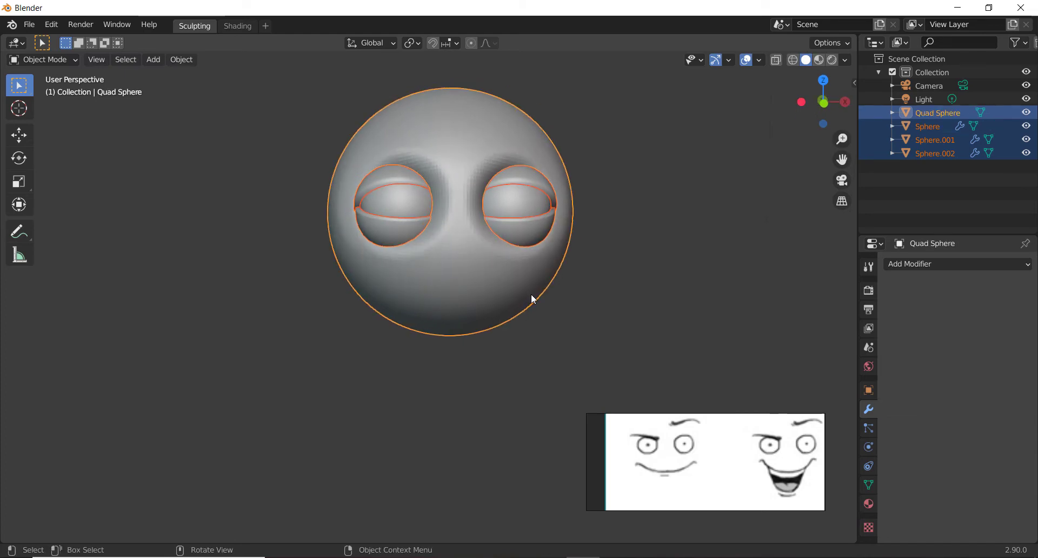
key(ctrl+Tab)
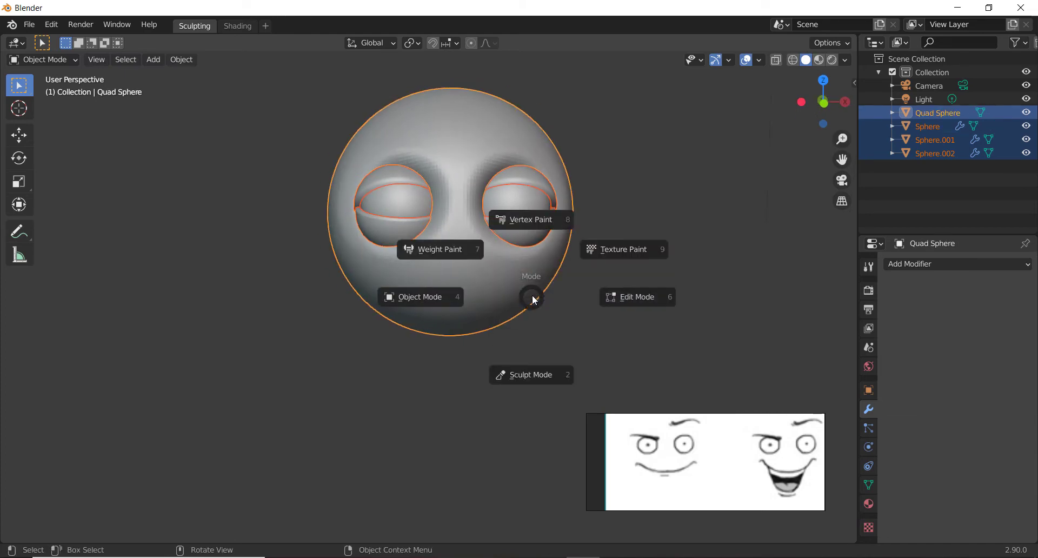
click(646, 297)
mouse_move(543, 317)
middle_down()
mouse_move(544, 356)
mouse_move(521, 292)
mouse_move(550, 316)
middle_up()
scroll(521, 292, up, 2)
click(669, 248)
middle_drag(535, 276, 519, 297)
key(ctrl+Tab)
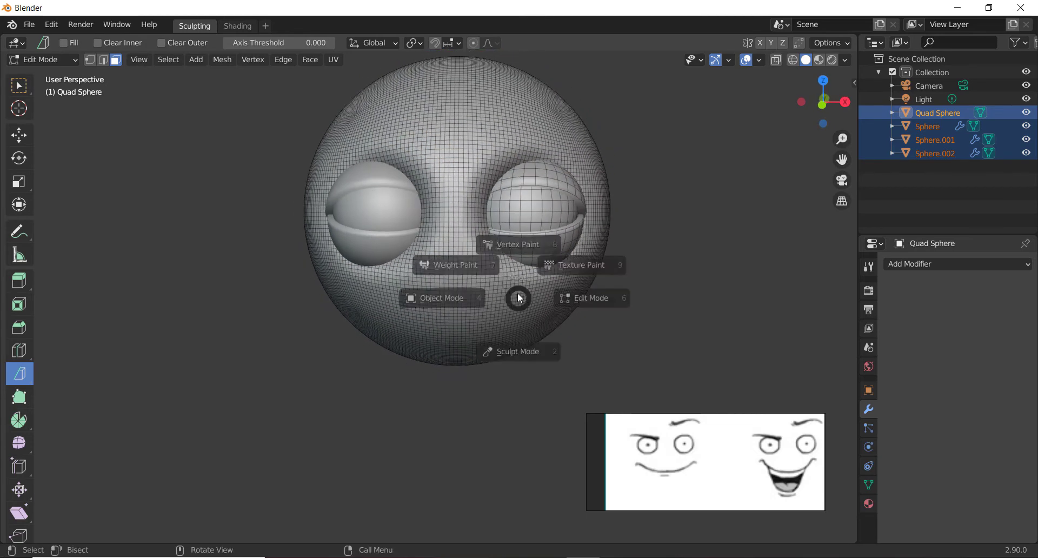
key(ctrl+Tab)
click(516, 358)
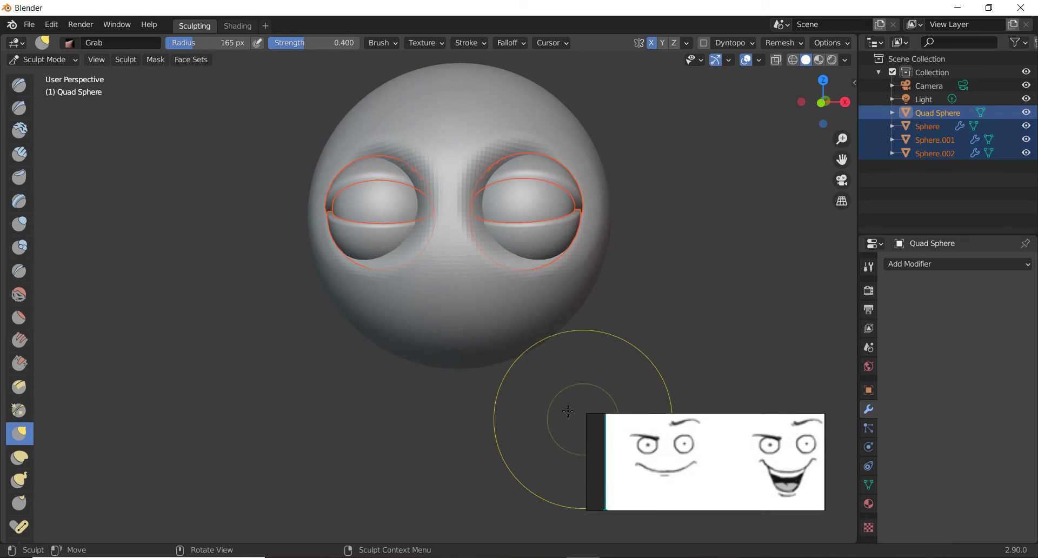
- Switch to the Clay Strips brush and set its radius to 40 px for sculpting the mouth
key(f)
click(444, 309)
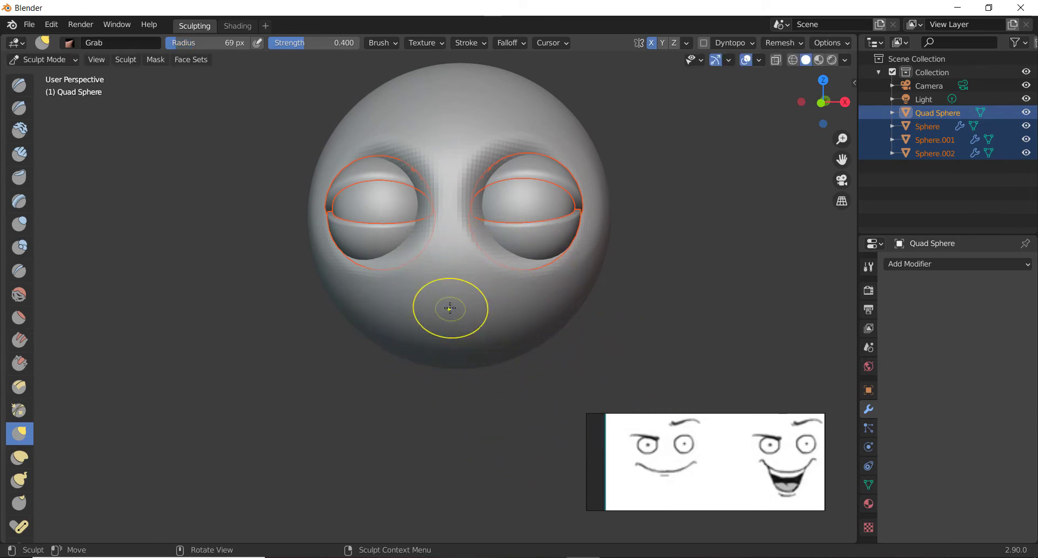
key(c)
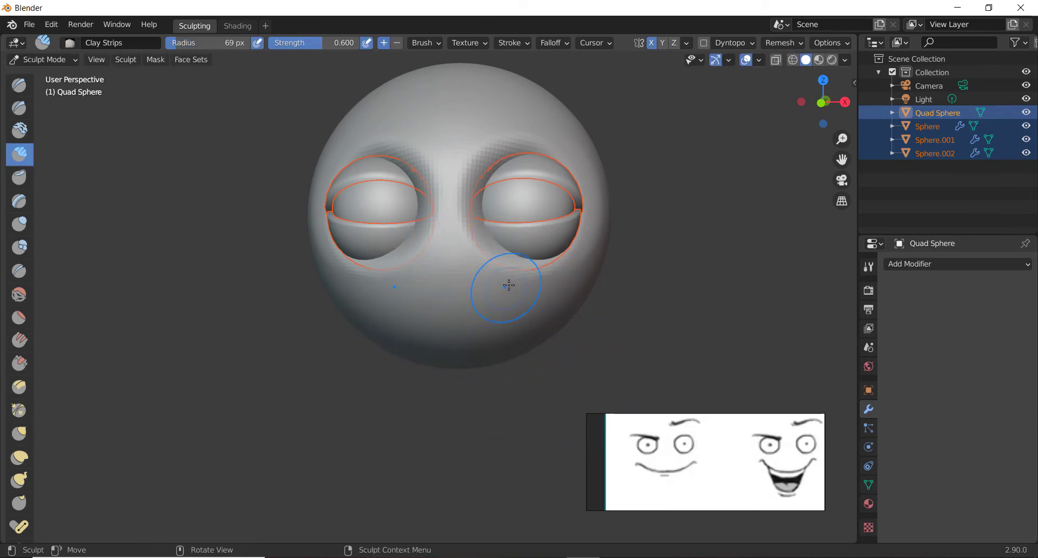
key(f)
click(479, 301)
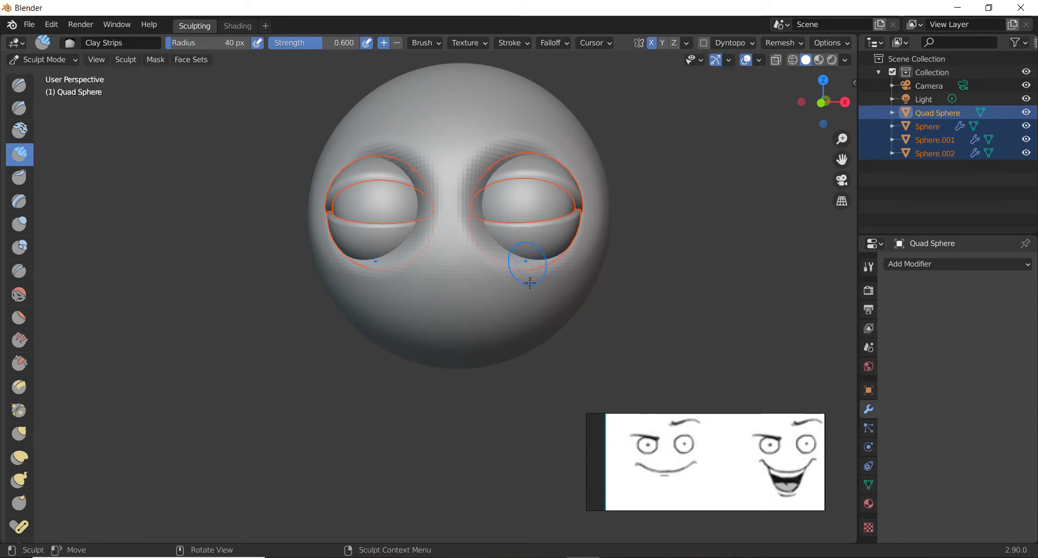
middle_drag(482, 296, 481, 290)
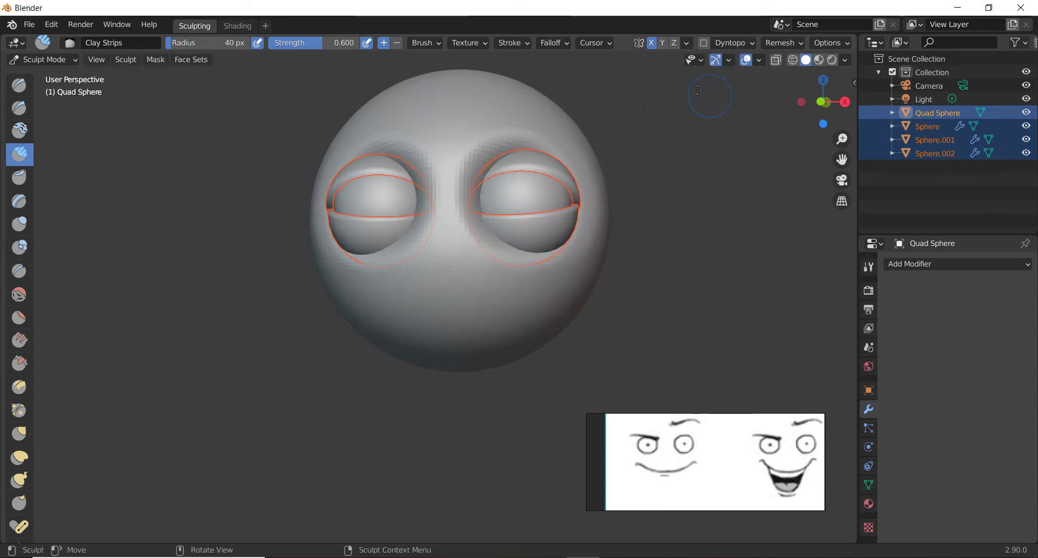
- Enable Dyntopo for the head and change its detailing method
click(735, 43)
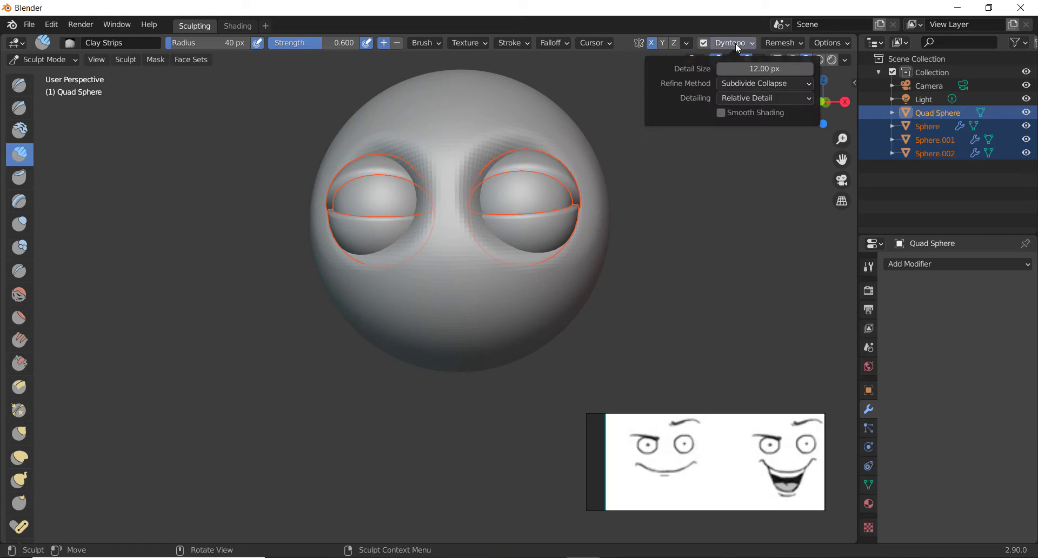
click(750, 97)
click(752, 141)
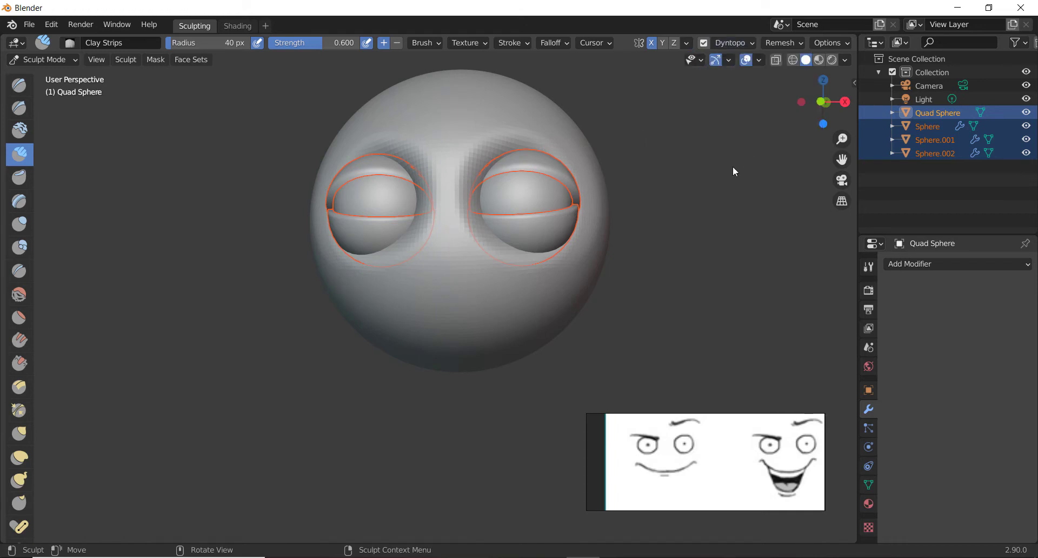
- Build up a horizontal mouth ridge below the eyes with Clay Strips, enlarging the brush radius to 114 px
ctrl+middle_drag(488, 303, 467, 330)
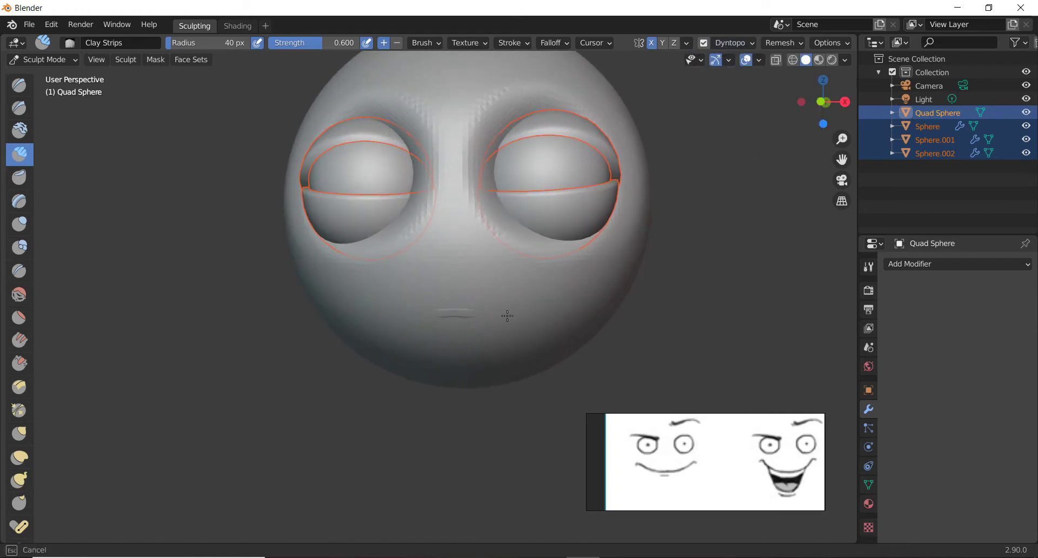
key(f)
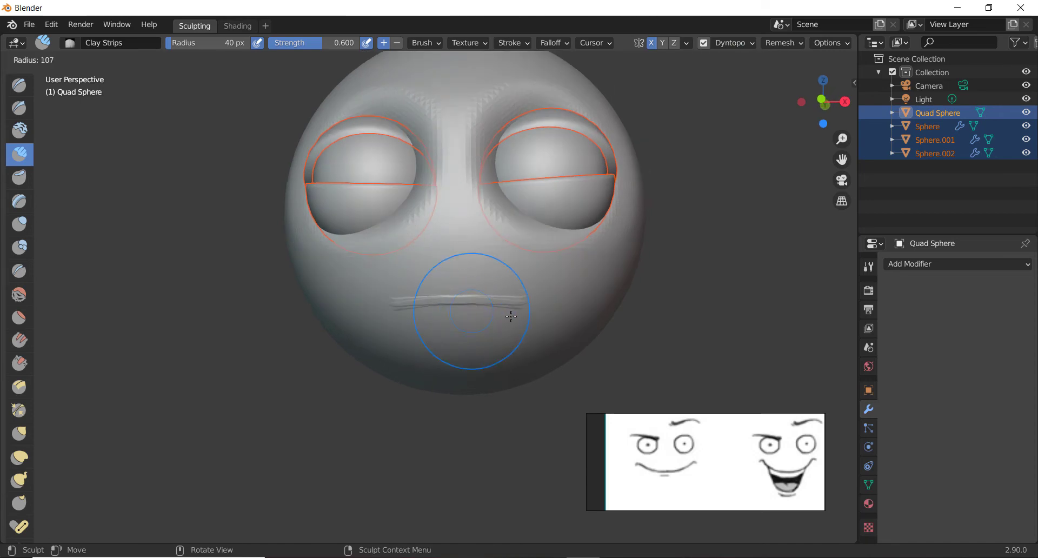
click(477, 303)
drag(477, 303, 534, 310)
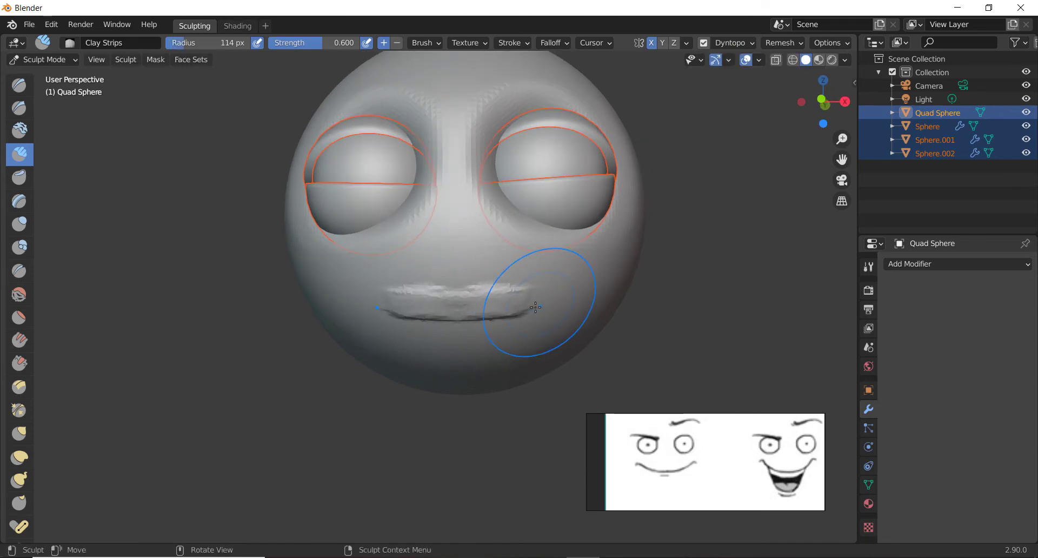
- Switch the viewport to Wireframe and sculpt another Clay Strips stroke across the mouth with a 70 px radius
key(z)
click(430, 306)
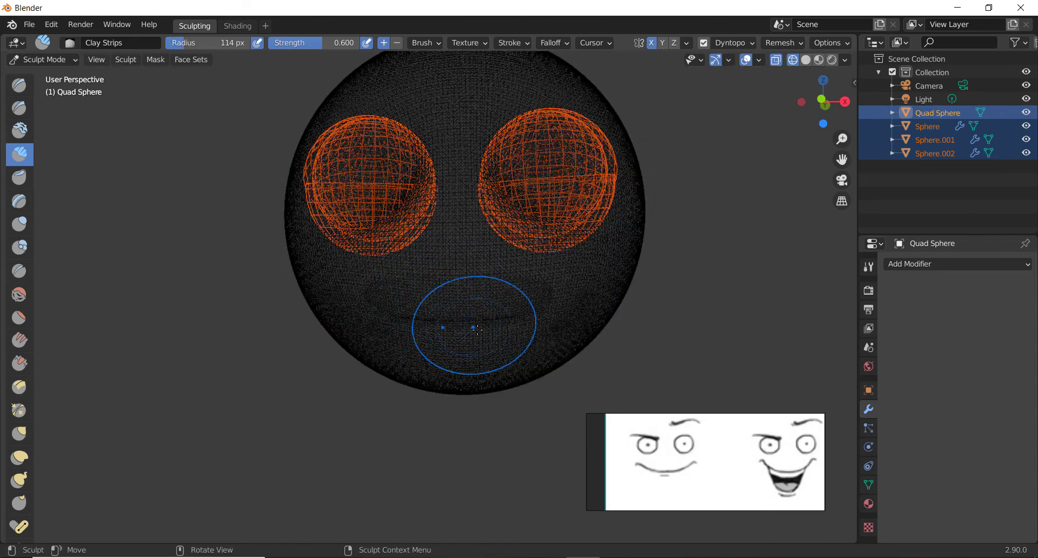
middle_drag(477, 329, 483, 295)
scroll(484, 292, up, 1)
key(f)
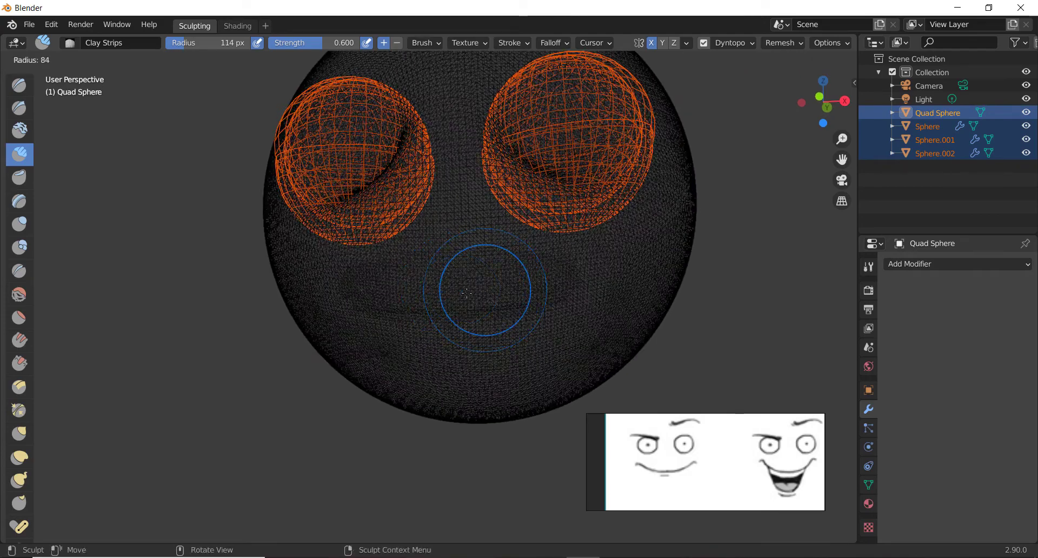
click(461, 292)
mouse_move(459, 290)
mouse_down()
mouse_move(495, 283)
mouse_move(373, 306)
mouse_up()
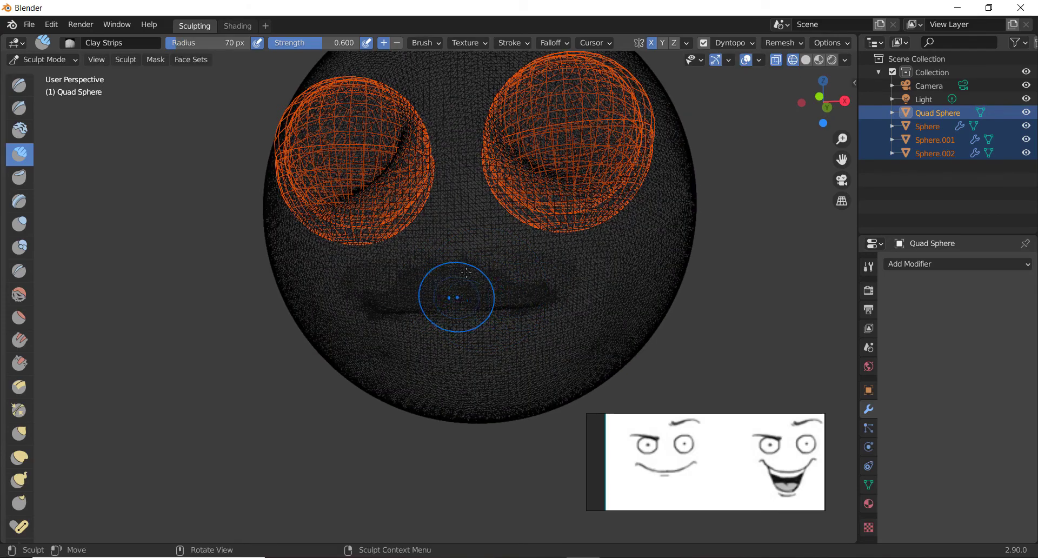
- Switch the viewport to Solid shading and sculpt a horizontal mouth with a raised lower lip using 70 px Clay Strips strokes
mouse_move(555, 281)
middle_down()
mouse_move(498, 322)
mouse_move(529, 338)
middle_up()
key(z)
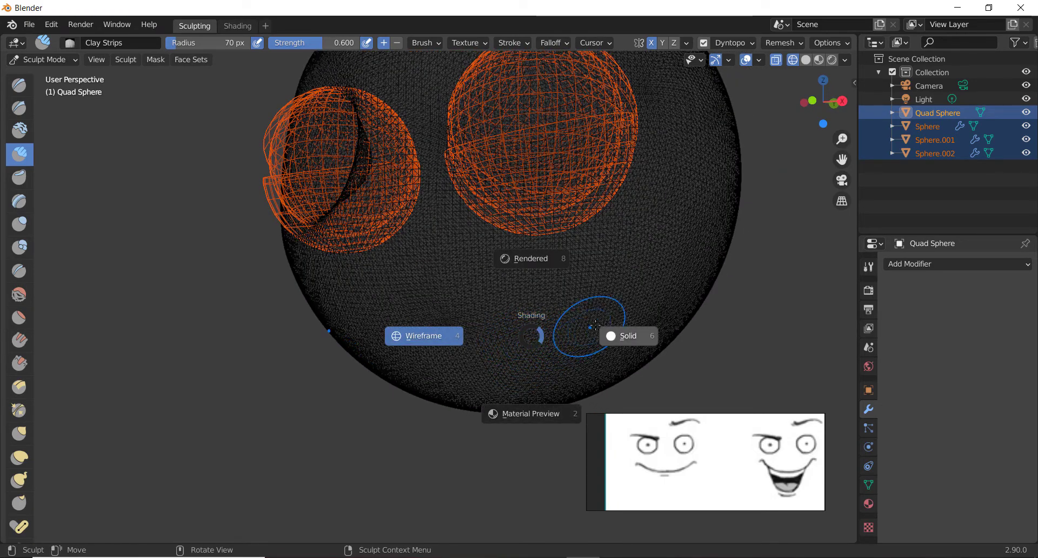
click(609, 335)
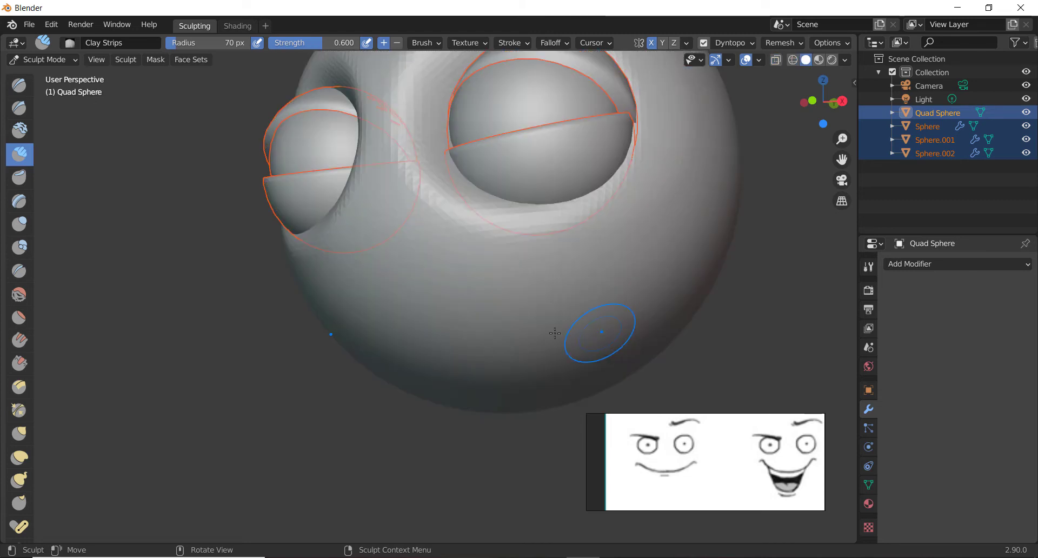
middle_drag(594, 334, 511, 313)
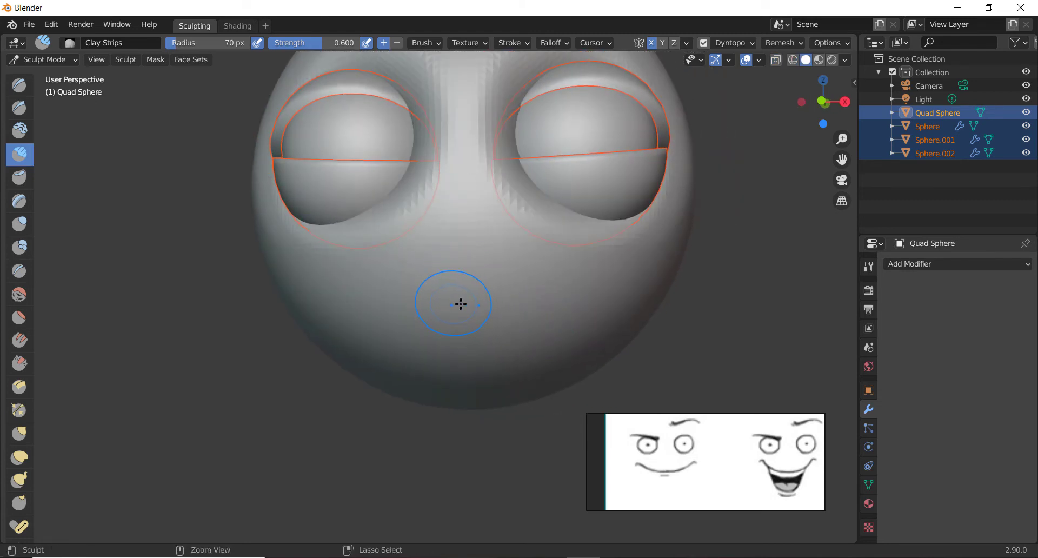
drag(466, 305, 484, 303)
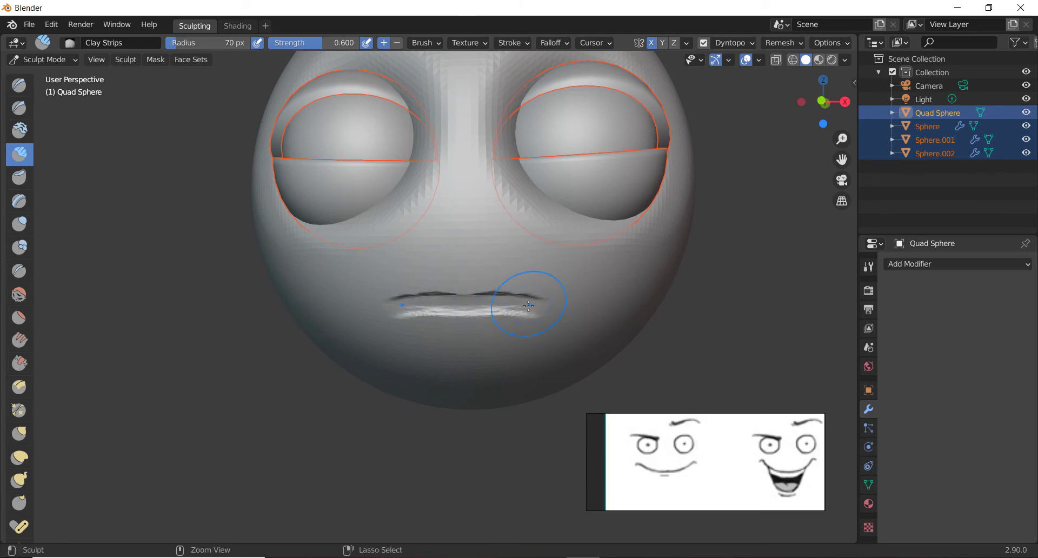
drag(471, 304, 475, 306)
middle_drag(481, 331, 483, 321)
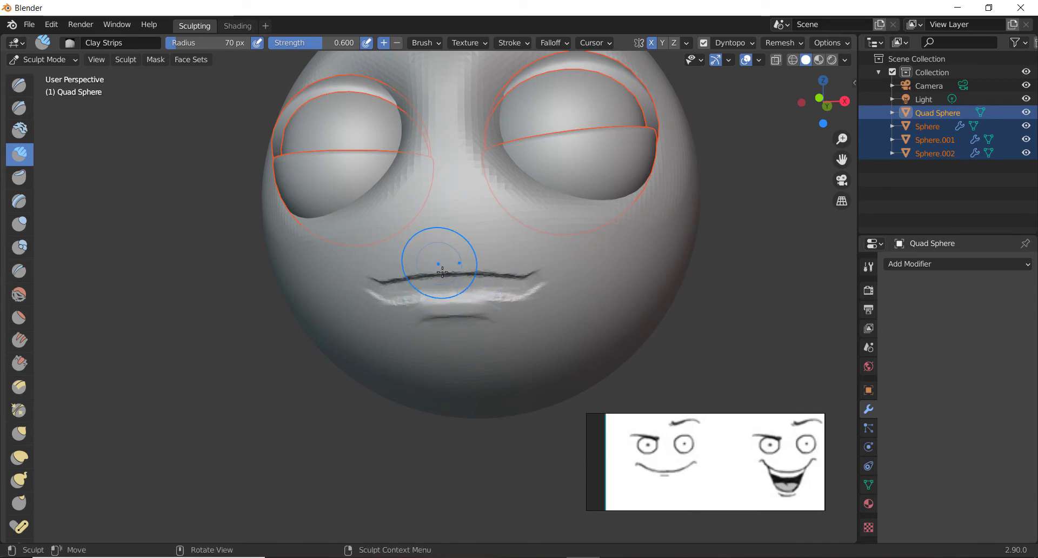
scroll(442, 272, down, 4)
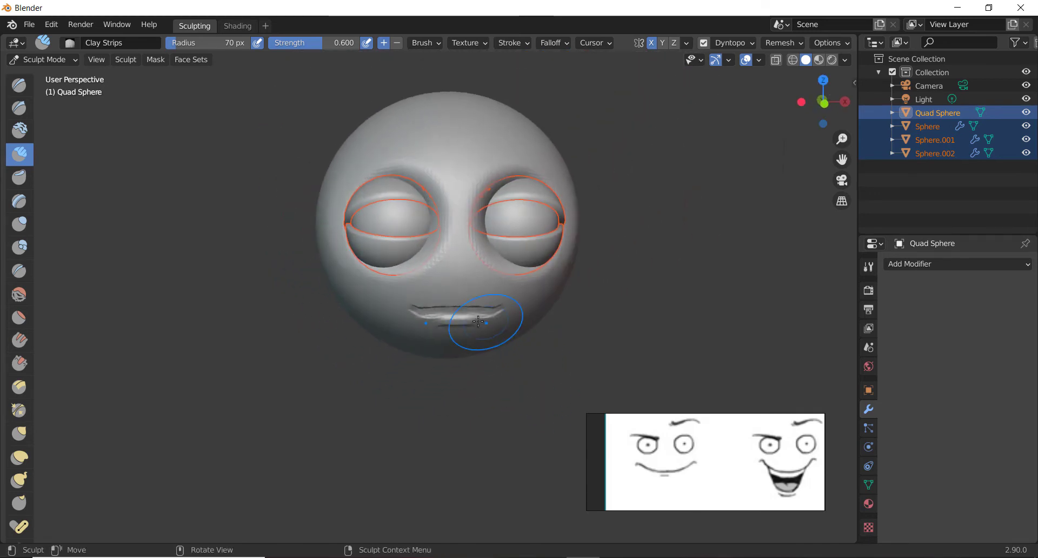
- Build up symmetrical eyebrow ridges above both eyes with the Clay Strips brush
middle_drag(478, 322, 483, 174)
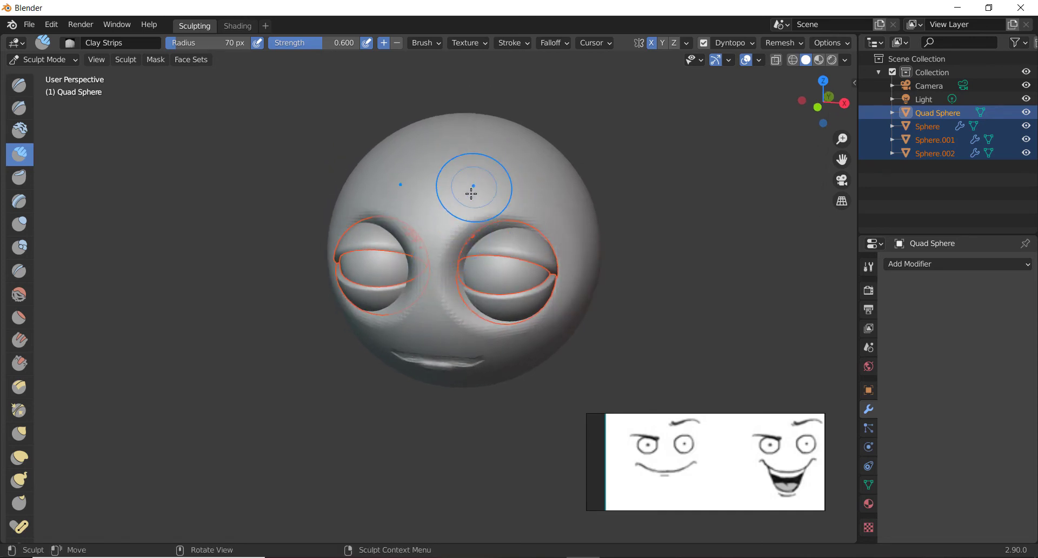
drag(468, 195, 522, 193)
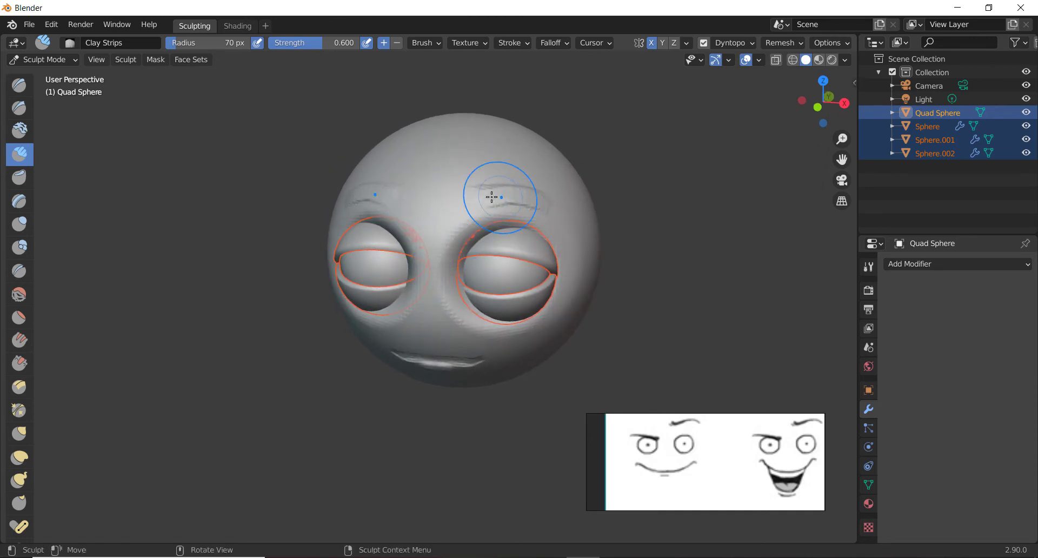
mouse_move(488, 232)
middle_down()
mouse_move(597, 228)
mouse_move(473, 217)
mouse_move(479, 204)
middle_up()
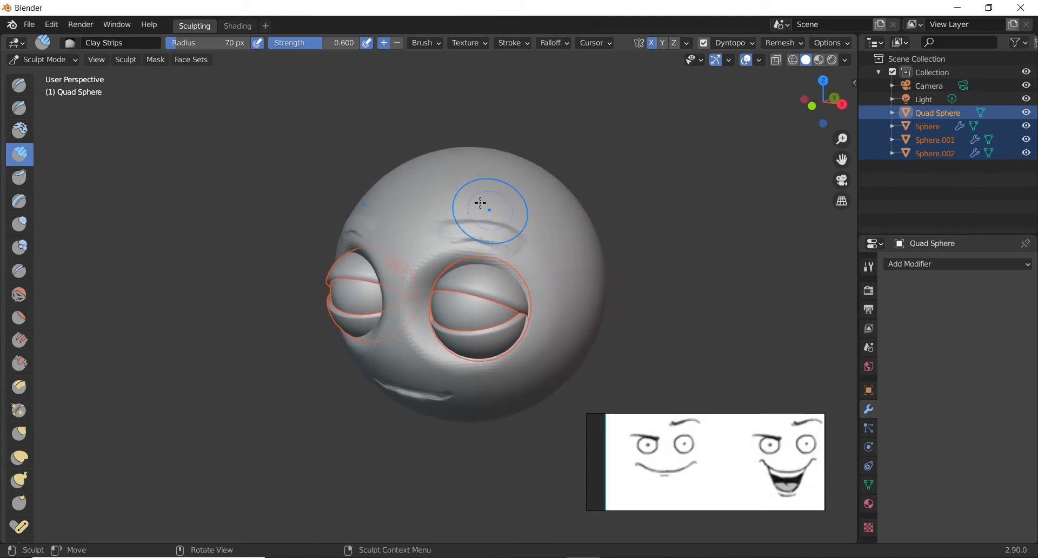
mouse_move(465, 219)
mouse_down()
mouse_move(506, 228)
mouse_move(464, 241)
mouse_up()
middle_drag(463, 241, 577, 90)
middle_drag(555, 202, 533, 244)
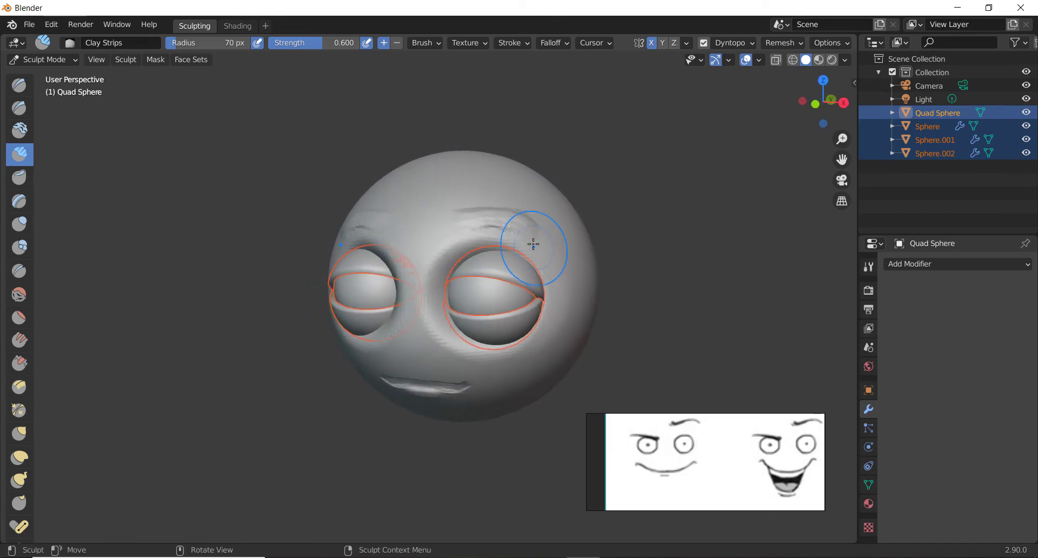
middle_drag(538, 318, 556, 303)
ctrl+middle_drag(459, 334, 455, 317)
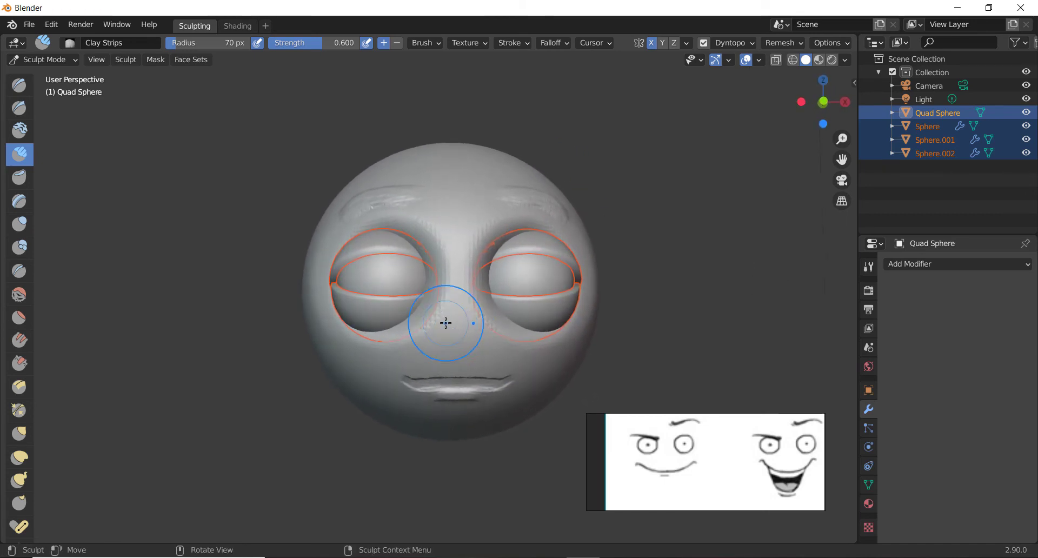
middle_drag(442, 220, 505, 206)
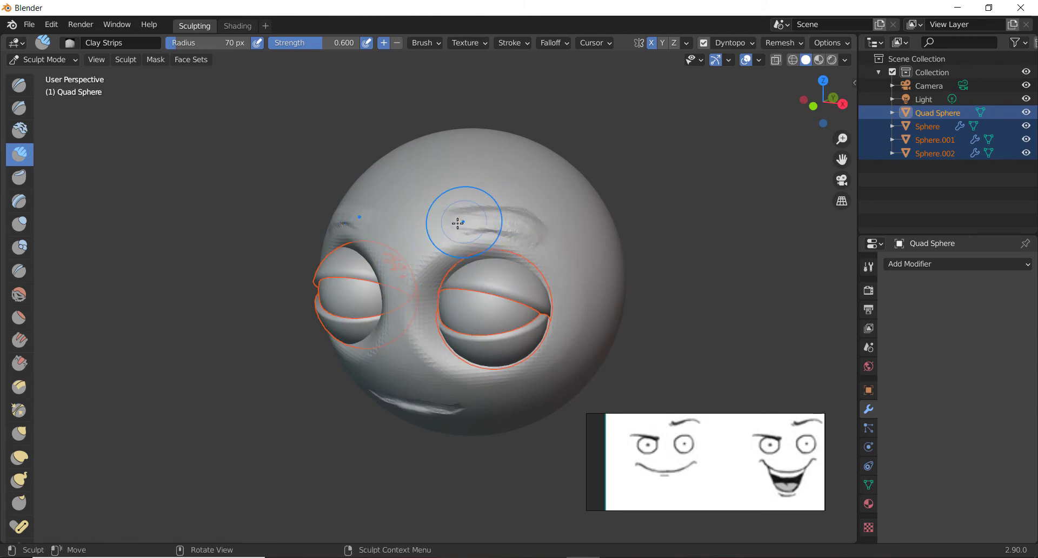
middle_drag(445, 272, 501, 249)
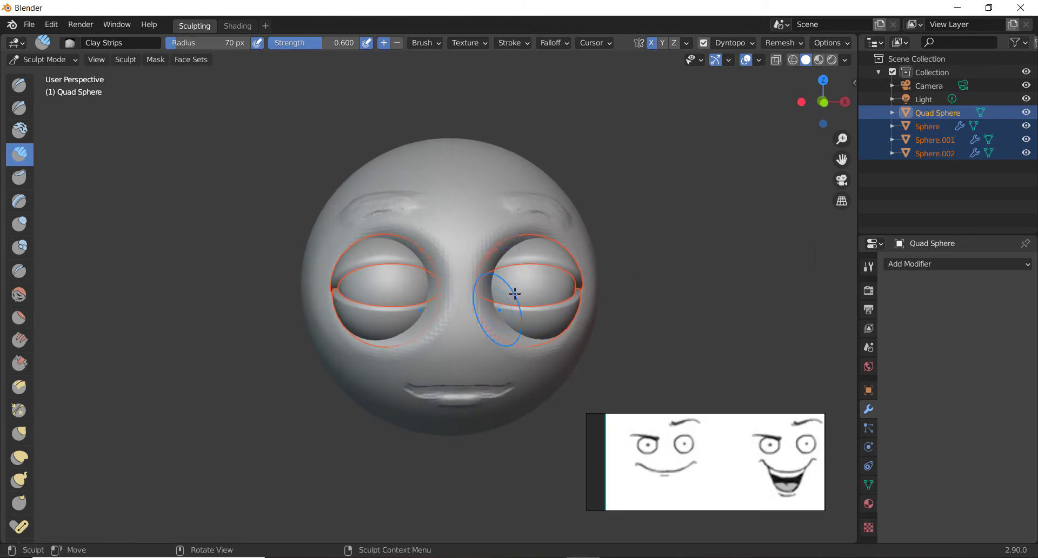
- Switch to Object Mode and identify the head, eyelid and eyeball objects by selecting them one after another
click(943, 154)
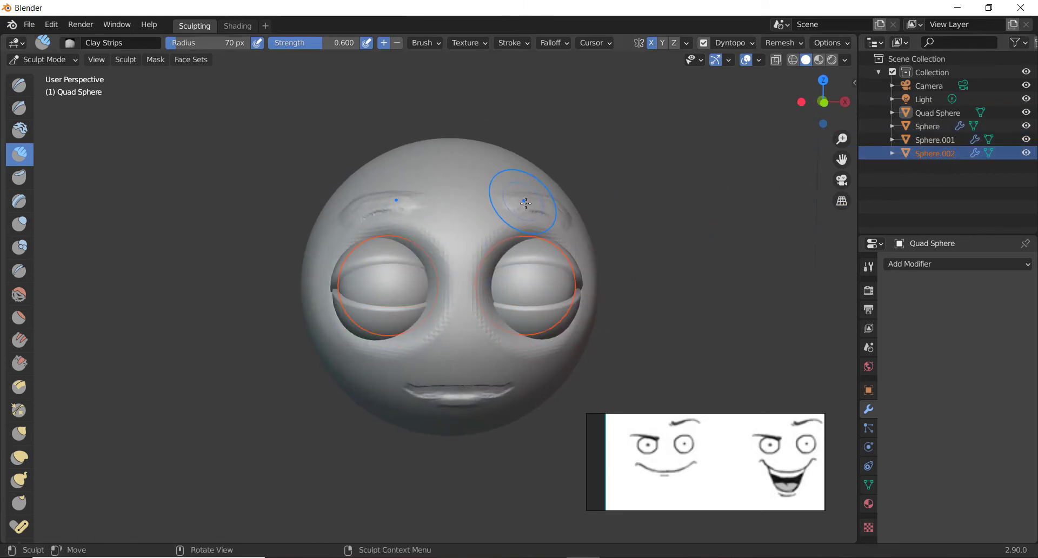
key(ctrl+Tab)
click(440, 205)
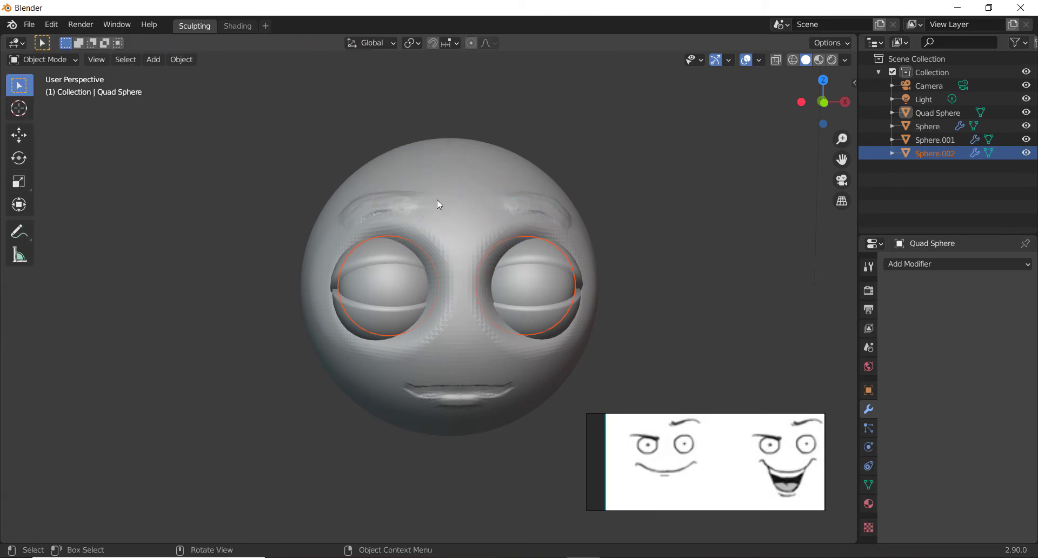
click(929, 140)
click(932, 126)
click(936, 112)
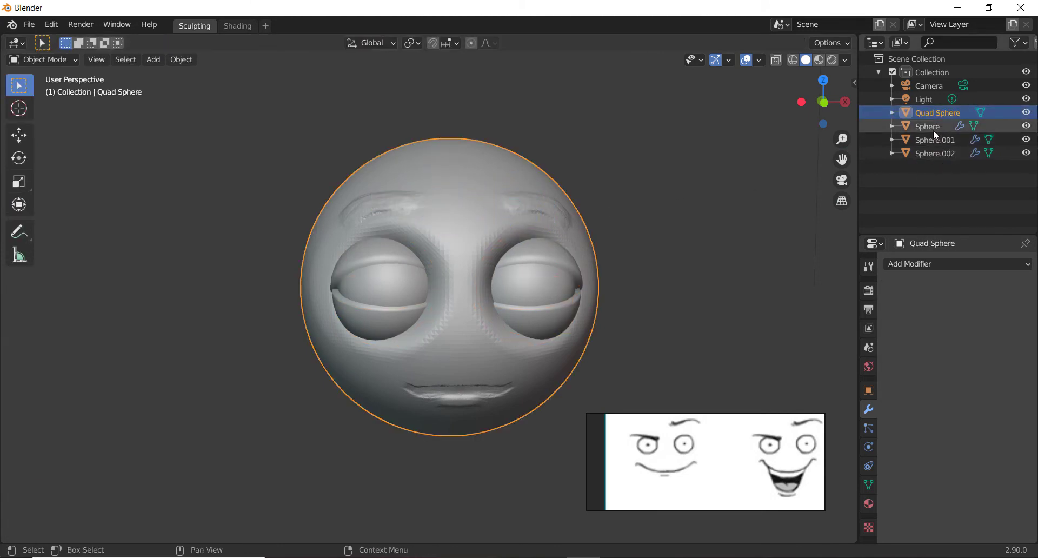
click(933, 126)
click(919, 153)
- Select the mirrored upper eyelids (Sphere.001) and scale them up by about 1.03
middle_drag(574, 227, 547, 289)
middle_drag(595, 254, 519, 262)
click(505, 264)
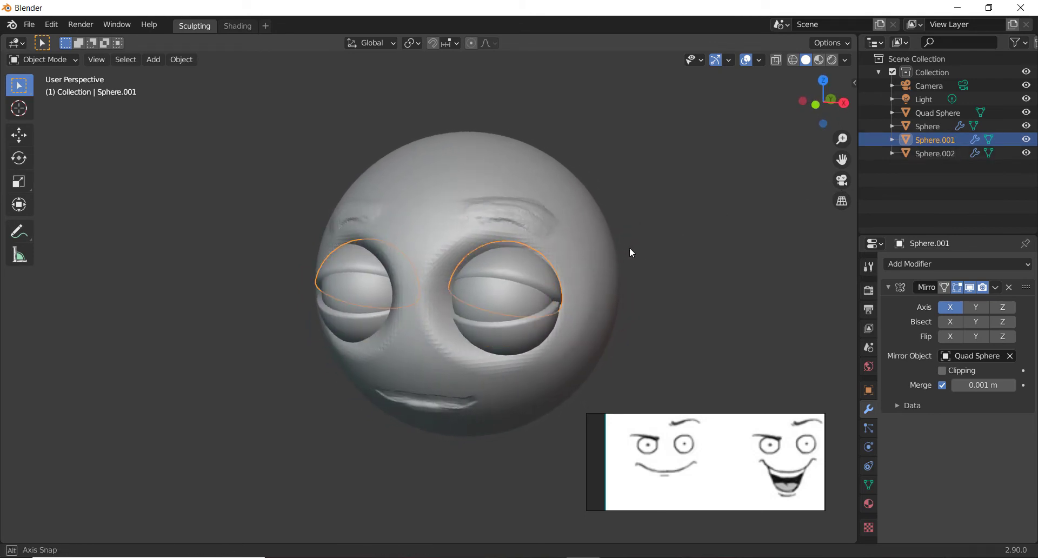
middle_drag(629, 253, 541, 233)
key(s)
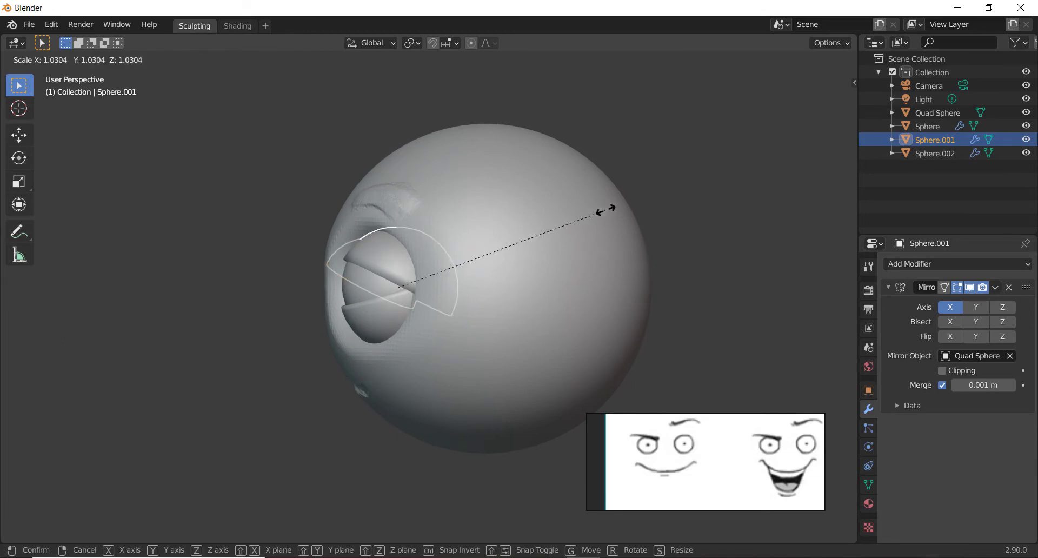
click(608, 208)
- Move the upper eyelids about -0.053 m in Y and 0.019 m in Z, and readjust their scale
middle_drag(465, 258, 560, 310)
key(g)
click(385, 263)
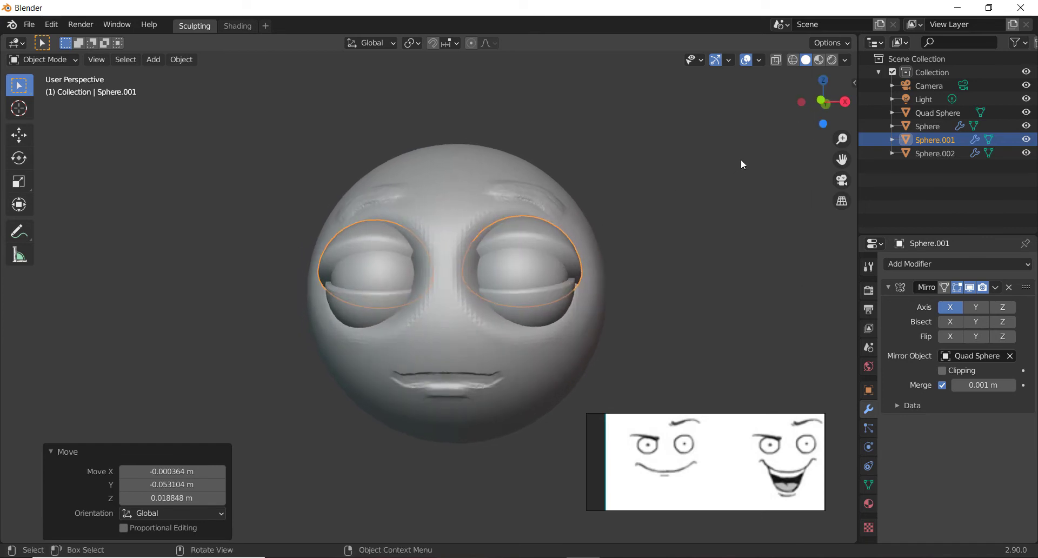
key(s)
click(693, 181)
- Select the head, both eyelid objects and the eyeballs and move them to a new collection named Nuetral
middle_drag(614, 225, 790, 116)
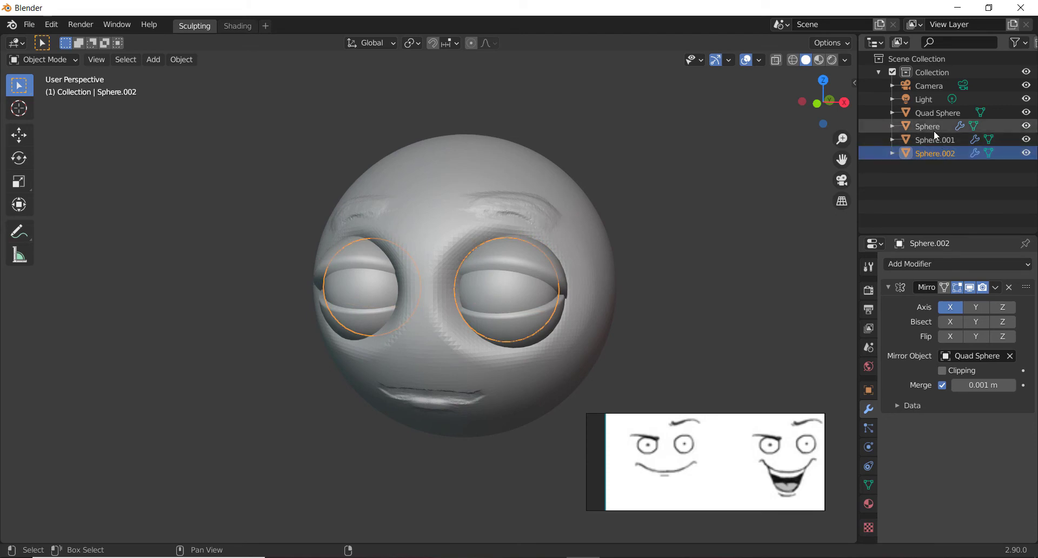
shift+click(935, 114)
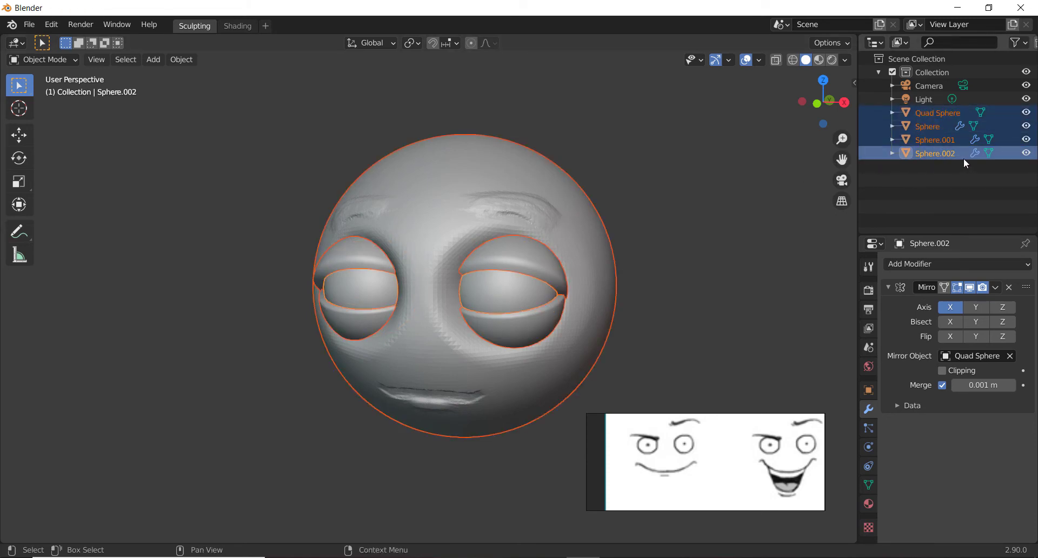
key(m)
click(953, 173)
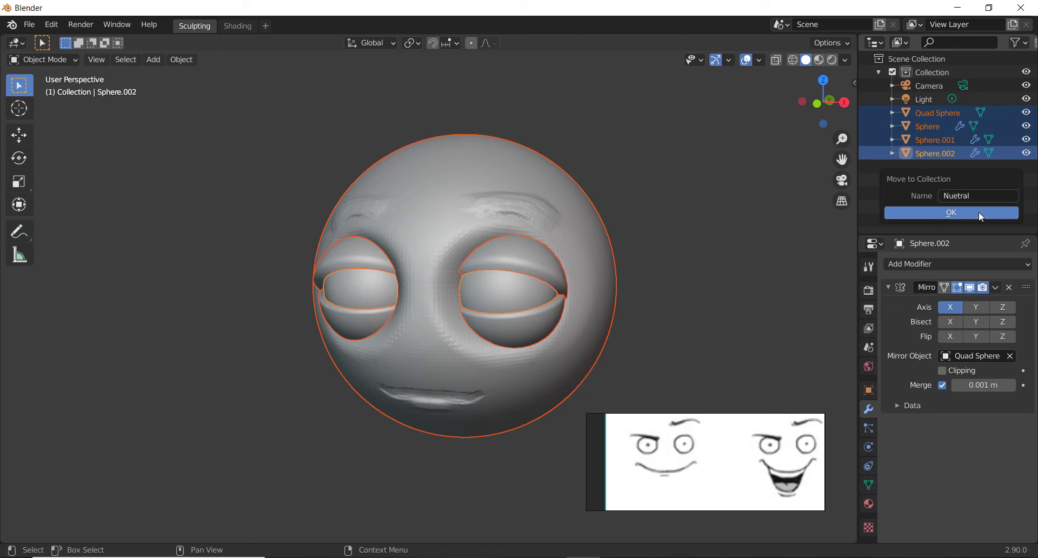
click(978, 212)
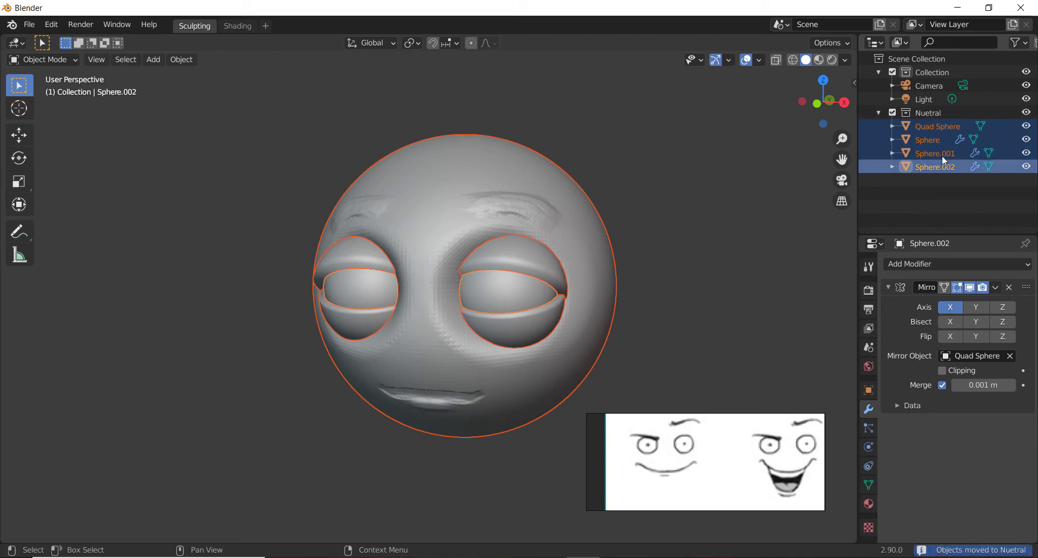
- Collapse the Nuetral collection, duplicate it with its objects and hide the original collection
click(878, 113)
middle_drag(490, 241, 527, 231)
scroll(601, 232, up, 1)
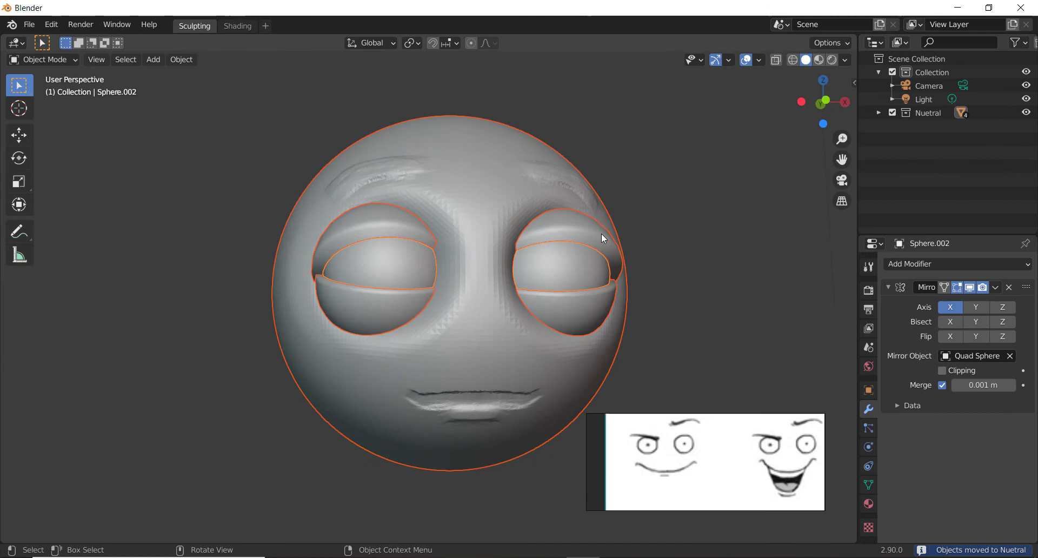
right_click(925, 110)
click(924, 126)
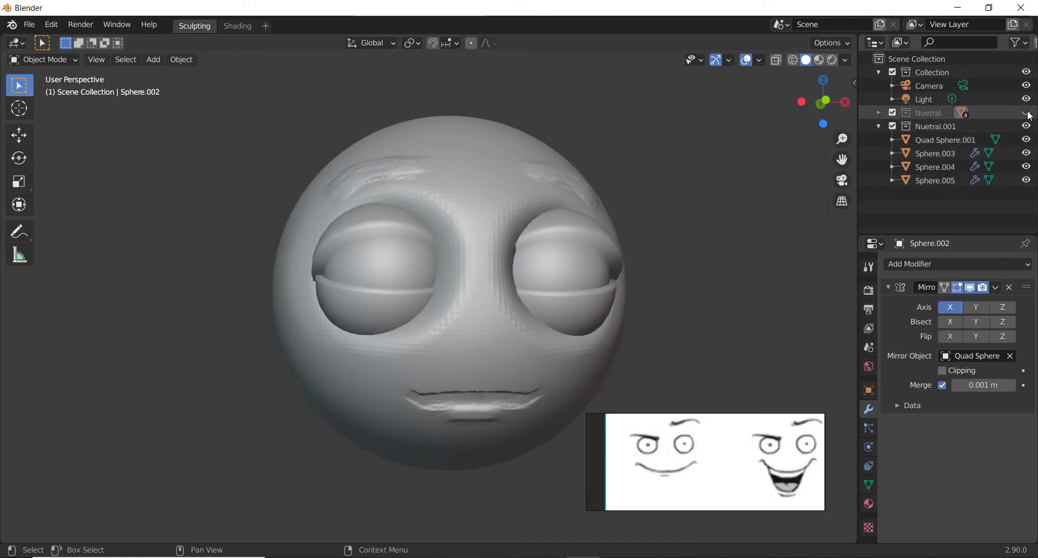
- Select the duplicated head Quad Sphere.001 and shift the reference image to centre the open-mouthed grinning expression
click(936, 143)
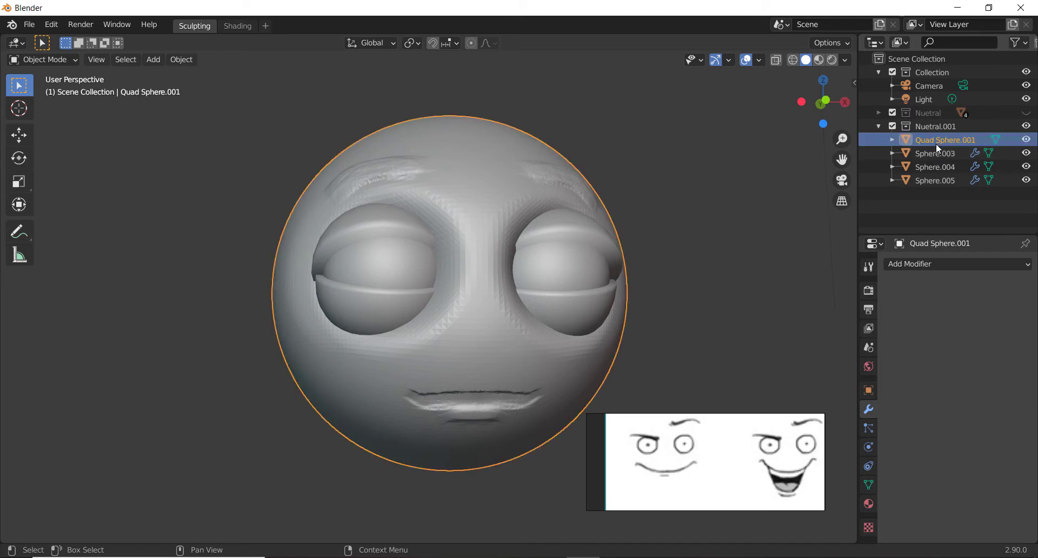
middle_drag(487, 329, 558, 334)
scroll(497, 333, down, 1)
mouse_move(734, 471)
right_down()
mouse_move(652, 470)
mouse_move(731, 480)
right_up()
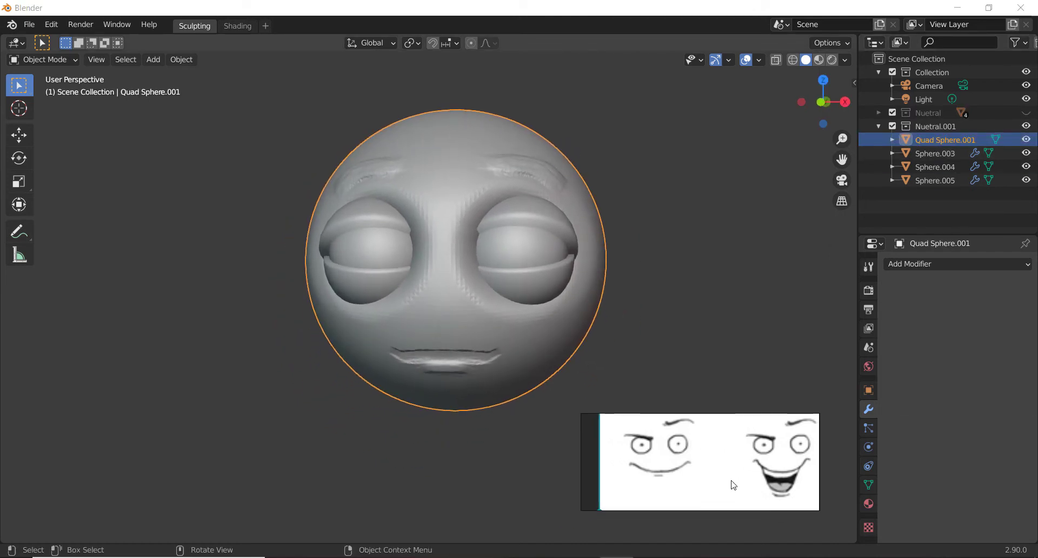
middle_drag(731, 481, 644, 473)
middle_drag(690, 447, 681, 456)
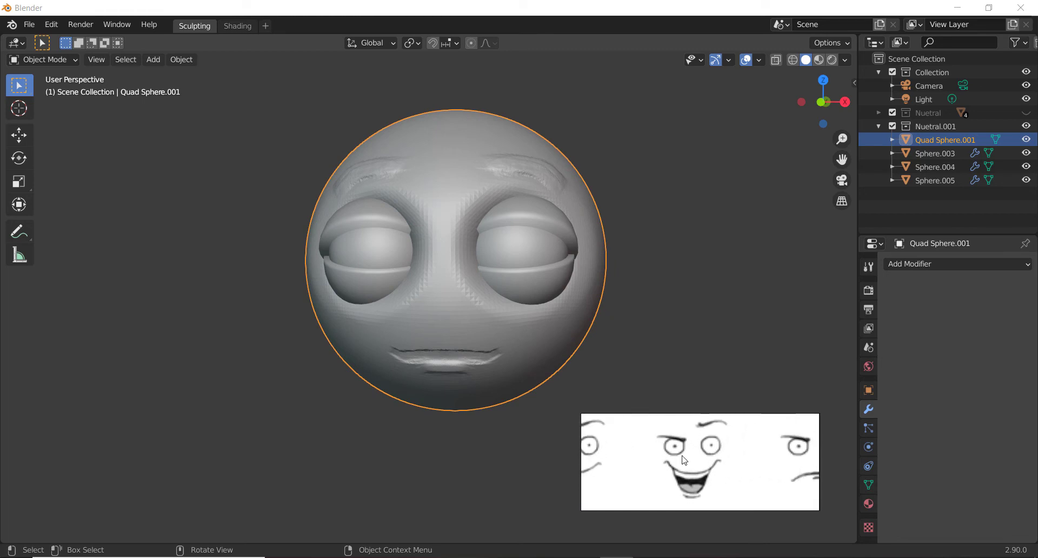
- Frame the duplicated head's mouth from the front and put the head into Sculpt Mode
middle_drag(441, 312, 433, 324)
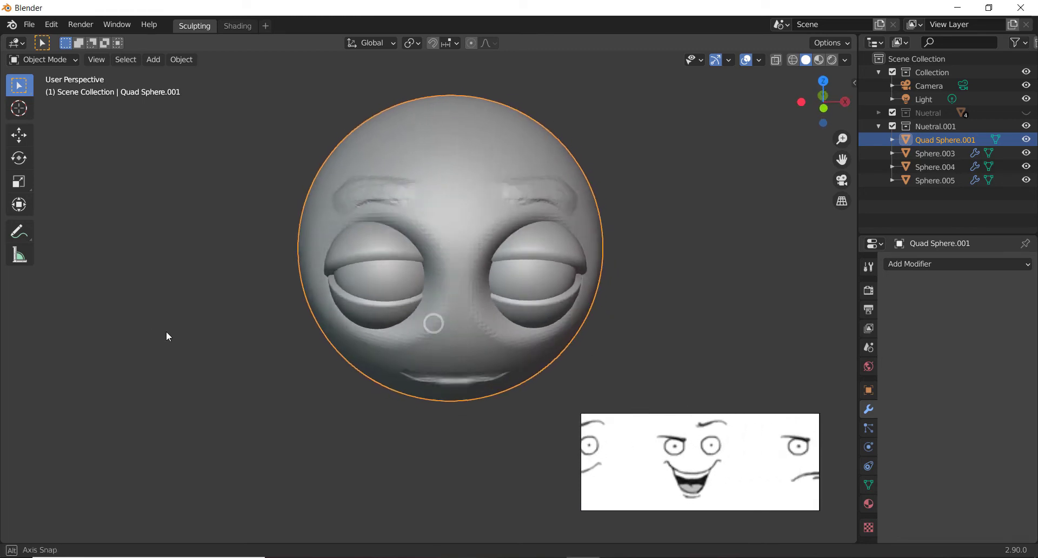
middle_drag(238, 315, 288, 93)
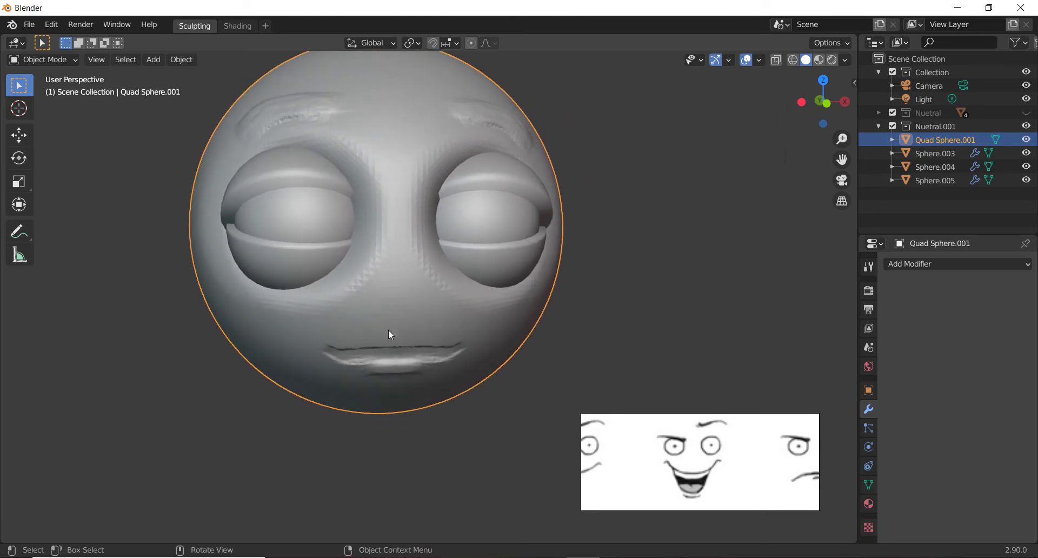
mouse_move(388, 330)
middle_down()
mouse_move(422, 332)
mouse_move(413, 316)
middle_up()
key(c)
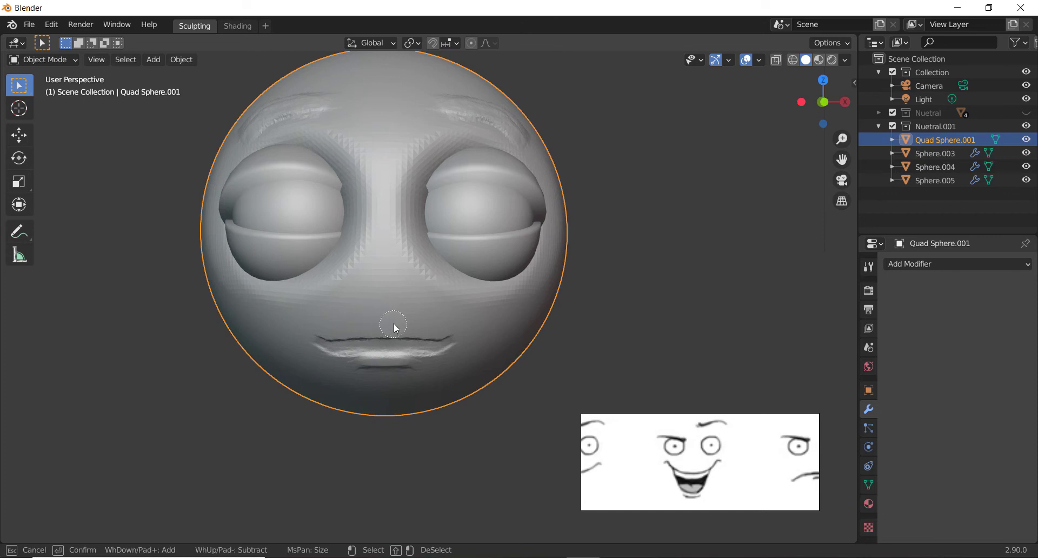
key(Escape)
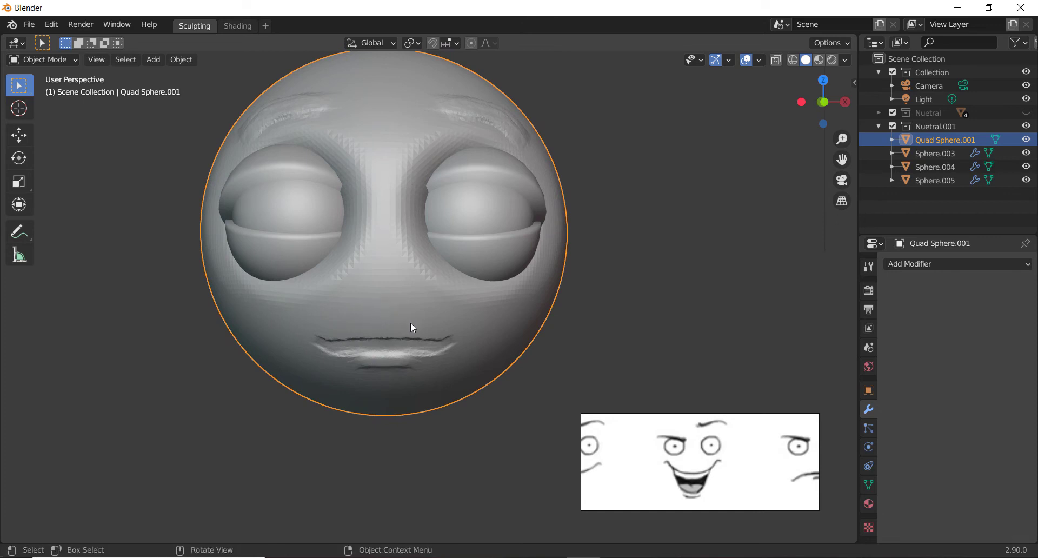
key(ctrl+Tab)
click(400, 387)
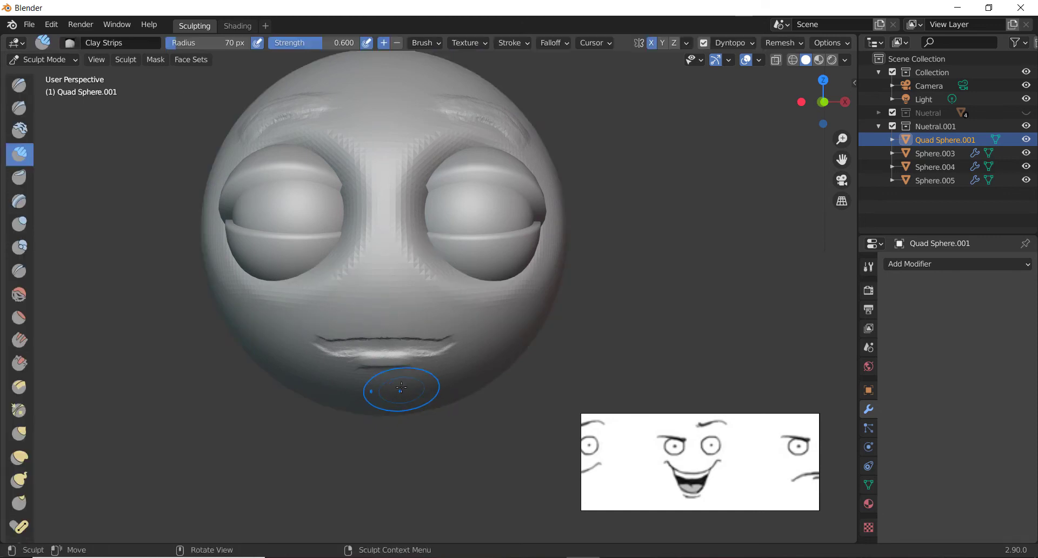
- Undo the first upper-lip stroke and sculpt a wide open grin with a curved lower lip using 70 px Clay Strips
middle_drag(379, 337, 370, 338)
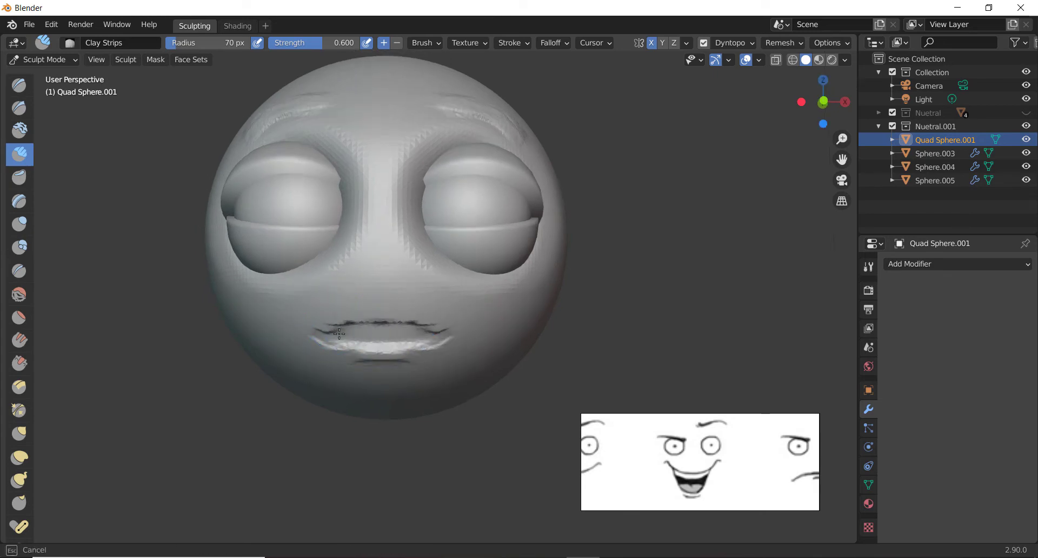
key(ctrl+z)
mouse_move(343, 331)
mouse_down()
mouse_move(438, 339)
mouse_move(330, 346)
mouse_move(416, 346)
mouse_move(388, 336)
mouse_move(427, 330)
mouse_move(332, 337)
mouse_move(377, 358)
mouse_move(400, 352)
mouse_move(345, 332)
mouse_move(382, 348)
mouse_move(373, 348)
mouse_move(380, 400)
mouse_up()
middle_drag(380, 400, 346, 314)
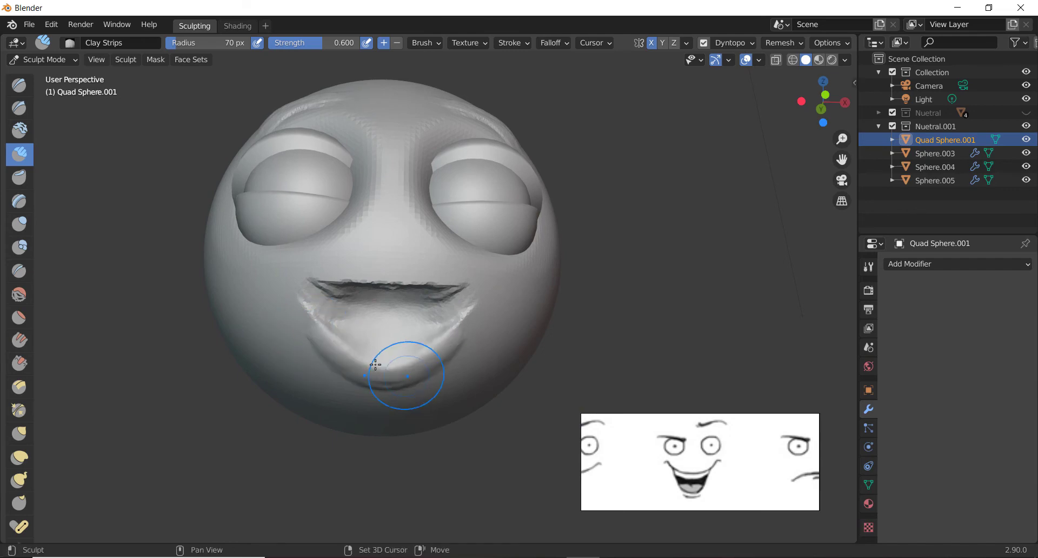
- Reduce the Clay Strips brush radius to 21 px and refine the corner of the open mouth
mouse_move(378, 368)
middle_down()
mouse_move(452, 296)
mouse_move(378, 315)
middle_up()
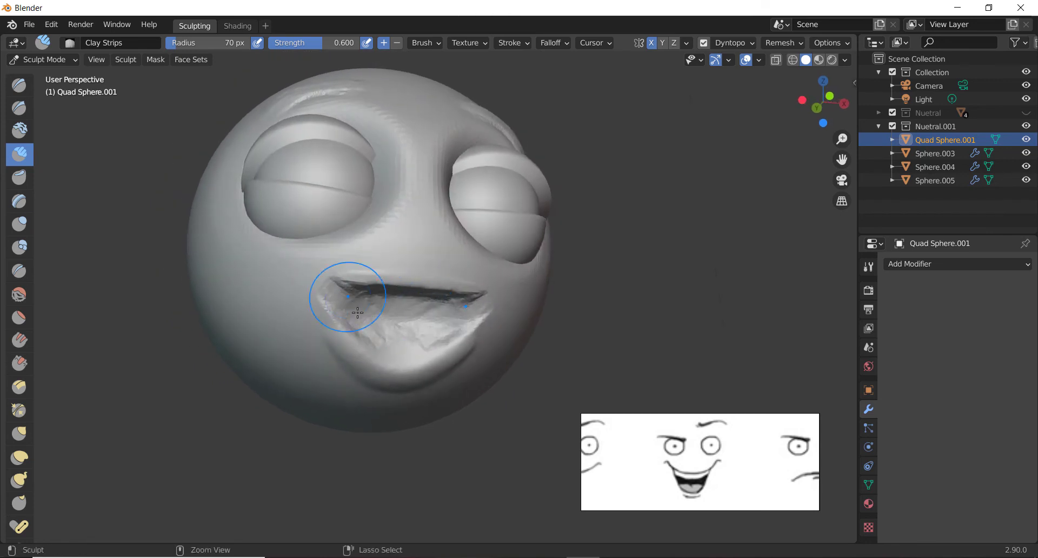
key(f)
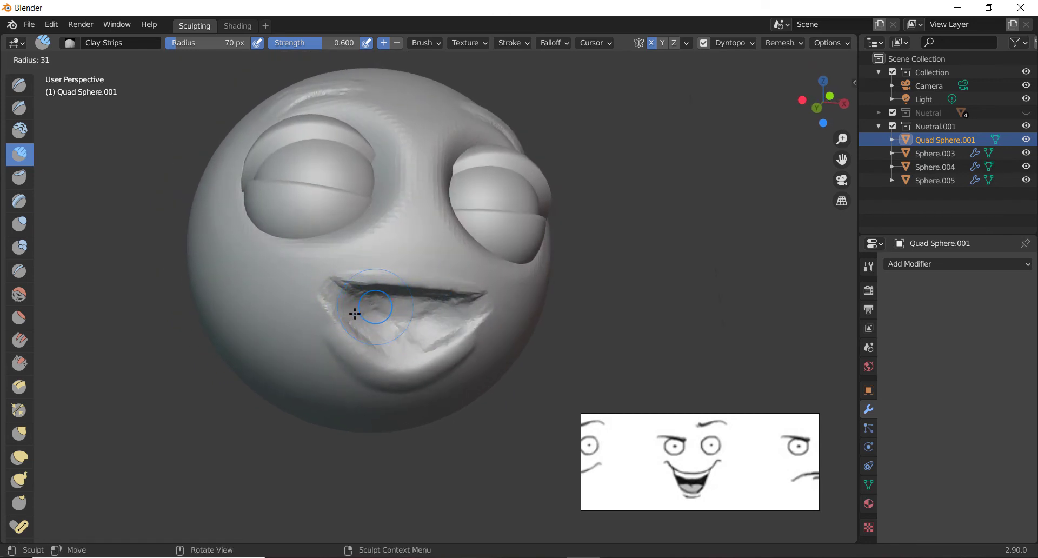
click(356, 313)
key(f)
click(364, 307)
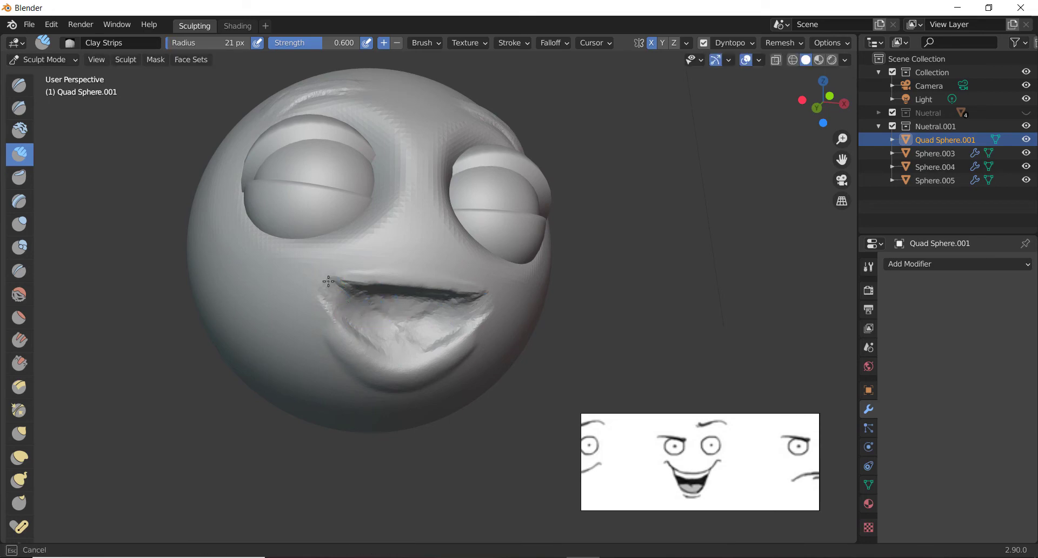
drag(335, 294, 341, 289)
- Pull the chin and lower lip forward and reshape them with the Grab brush at a 137 px radius
middle_drag(363, 278, 396, 298)
shift+middle_drag(396, 300, 490, 419)
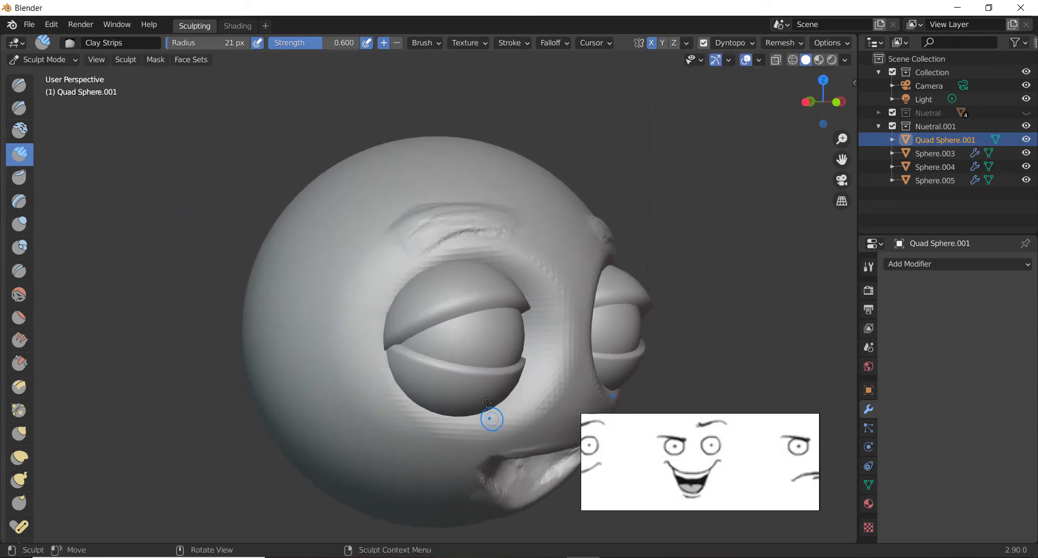
mouse_move(475, 365)
ctrl+middle_down()
mouse_move(325, 260)
mouse_move(349, 238)
mouse_move(454, 308)
ctrl+middle_up()
scroll(474, 356, down, 3)
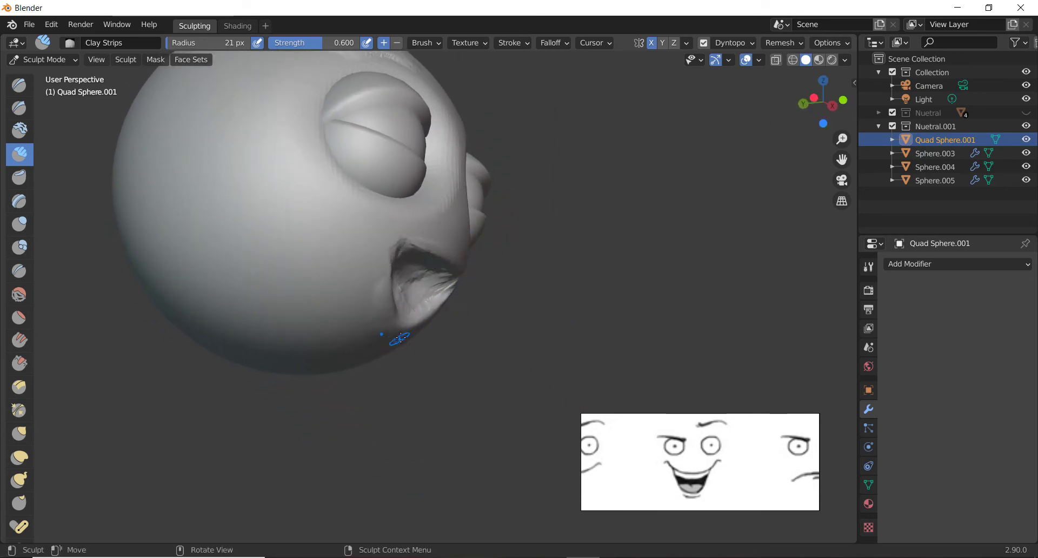
key(f)
click(449, 326)
key(g)
key(f)
click(438, 337)
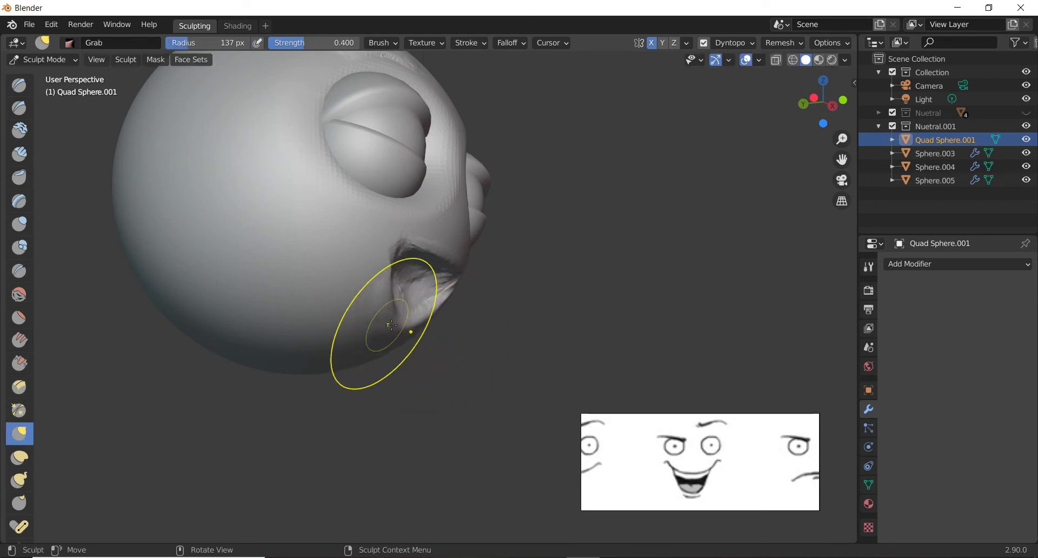
drag(388, 326, 413, 329)
mouse_move(428, 329)
middle_down()
mouse_move(450, 350)
mouse_move(343, 334)
middle_up()
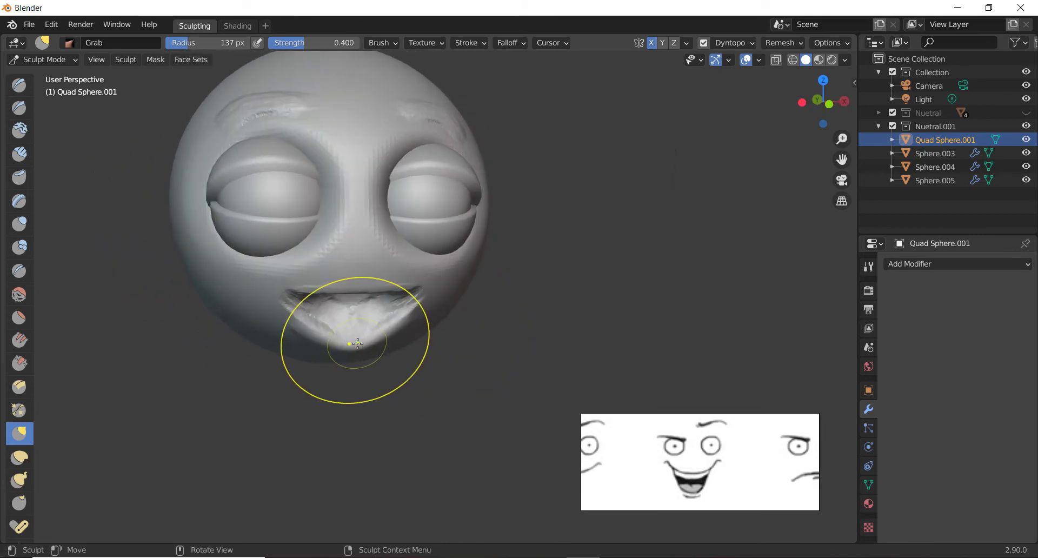
mouse_move(355, 340)
mouse_down()
mouse_move(352, 354)
mouse_move(303, 338)
mouse_up()
middle_drag(304, 337, 300, 335)
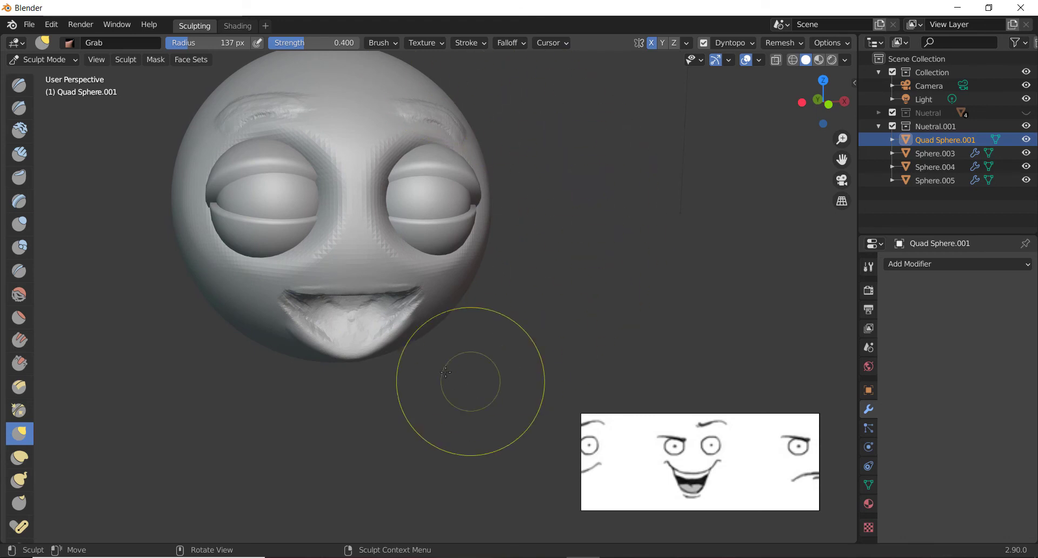
mouse_move(433, 359)
middle_down()
mouse_move(413, 356)
mouse_move(453, 361)
middle_up()
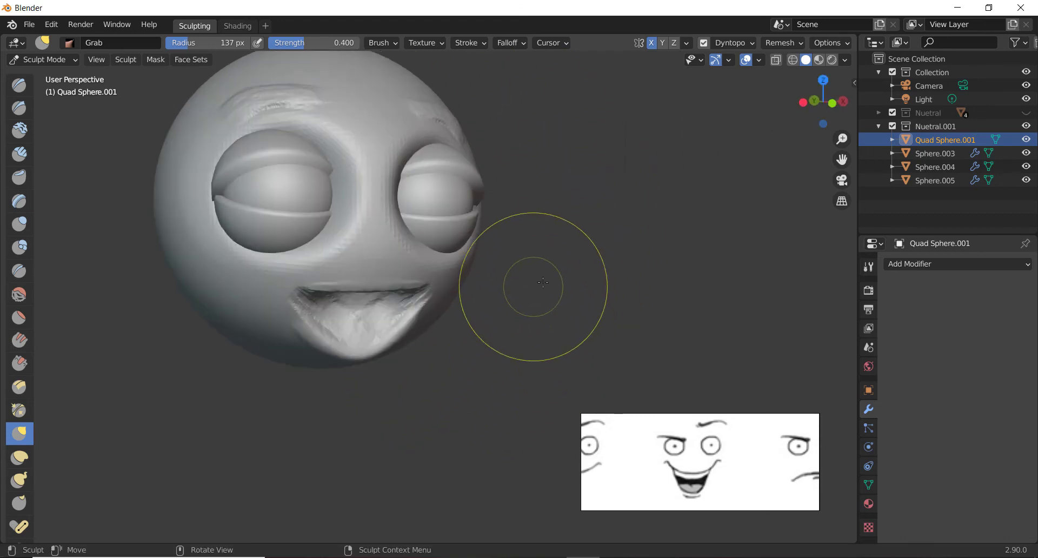
- Return to Object Mode, add a 32-vertex mesh cylinder and scale it uniformly to about 0.277
key(ctrl+Tab)
click(431, 282)
key(shift+a)
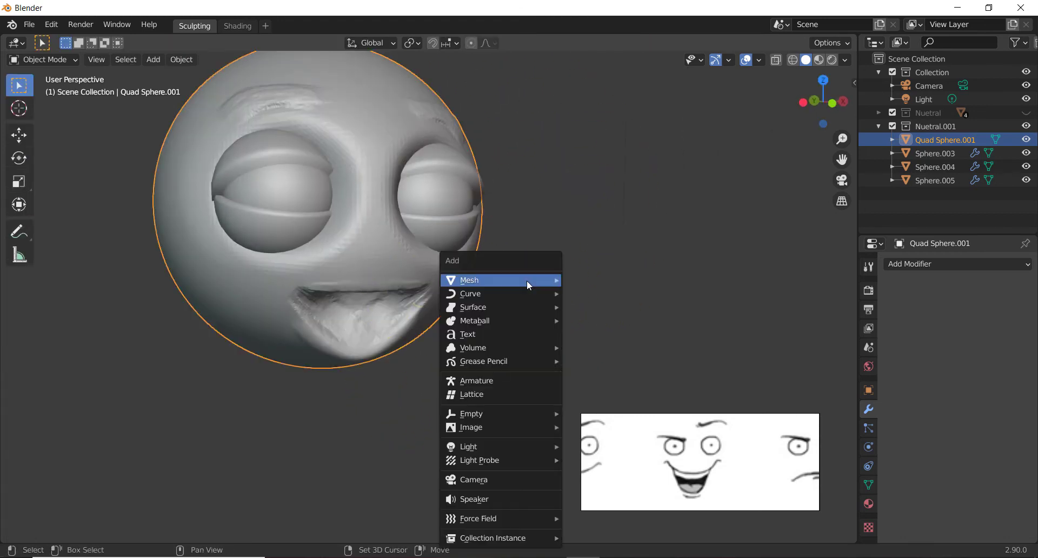
mouse_move(526, 280)
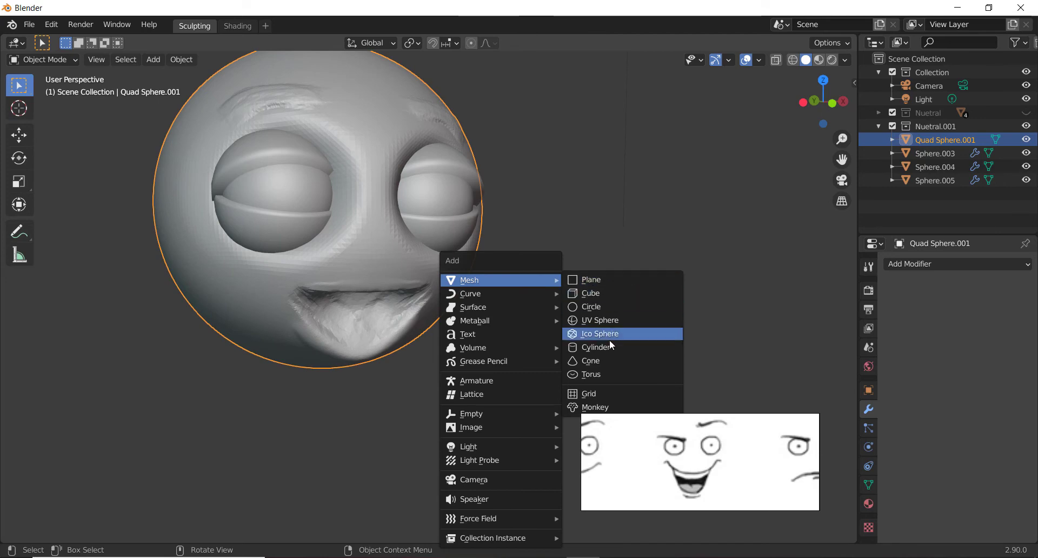
click(595, 346)
key(s)
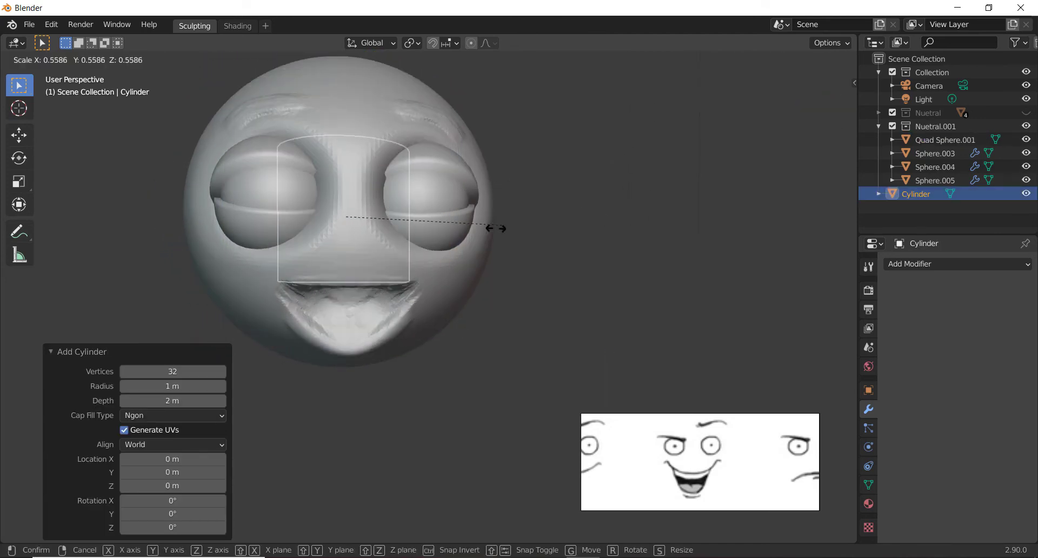
click(417, 252)
- Move the cylinder from the head's centre forward and down, centring it in the mouth opening
middle_drag(417, 251, 308, 216)
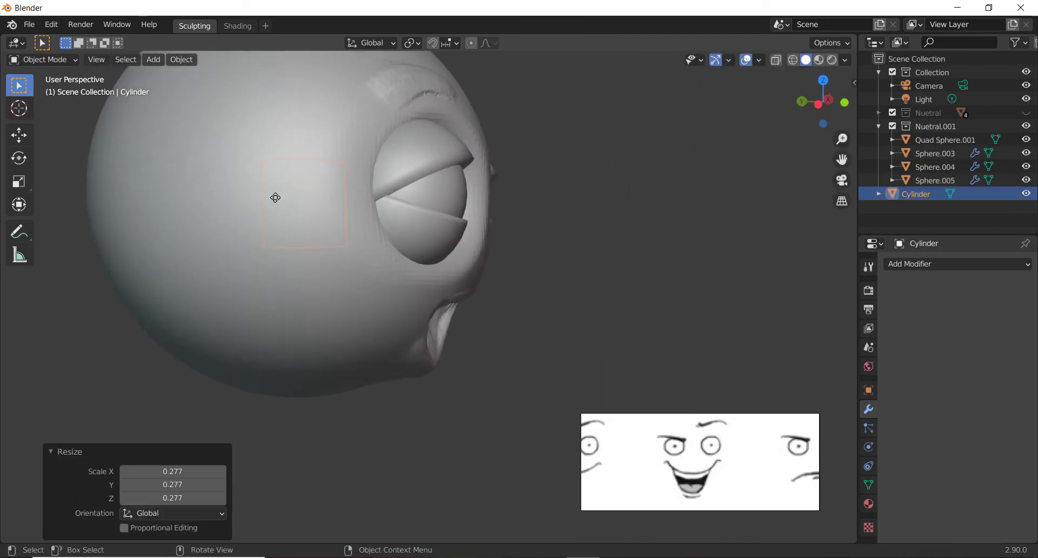
key(g)
click(405, 293)
middle_drag(404, 293, 375, 305)
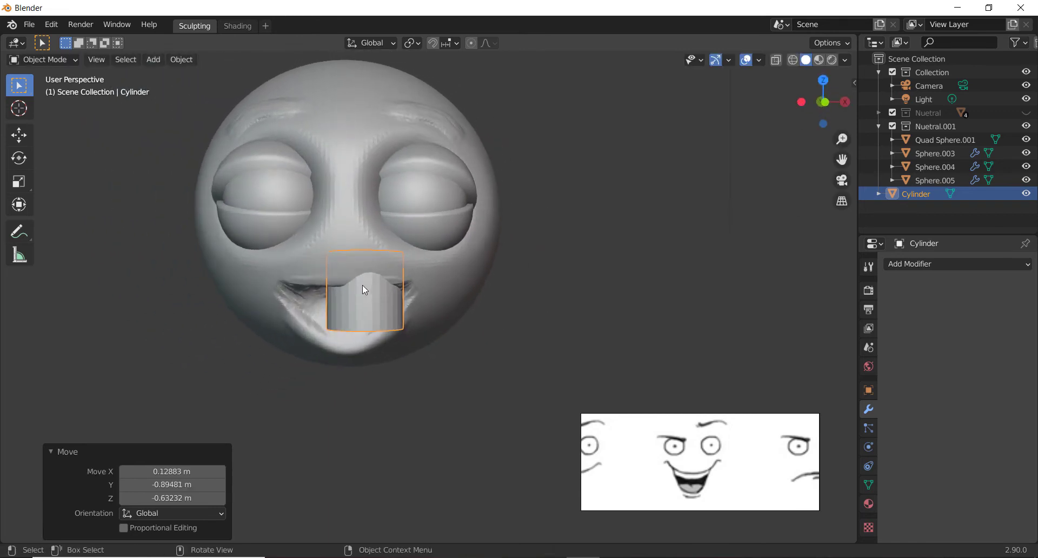
key(g)
click(340, 287)
- Flatten the cylinder along Z to about 0.287, then scale it up uniformly by about 1.394
key(s)
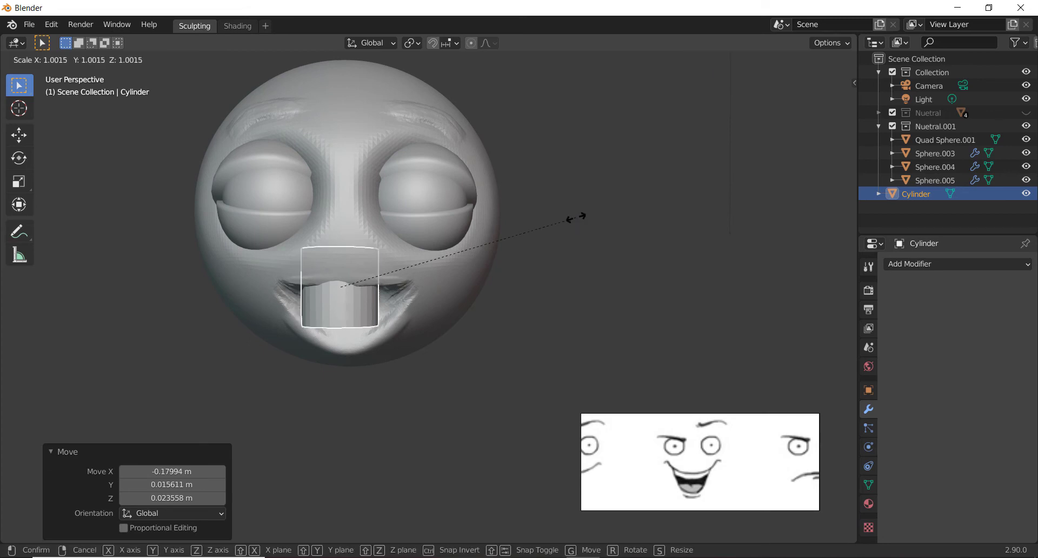
key(z)
click(413, 253)
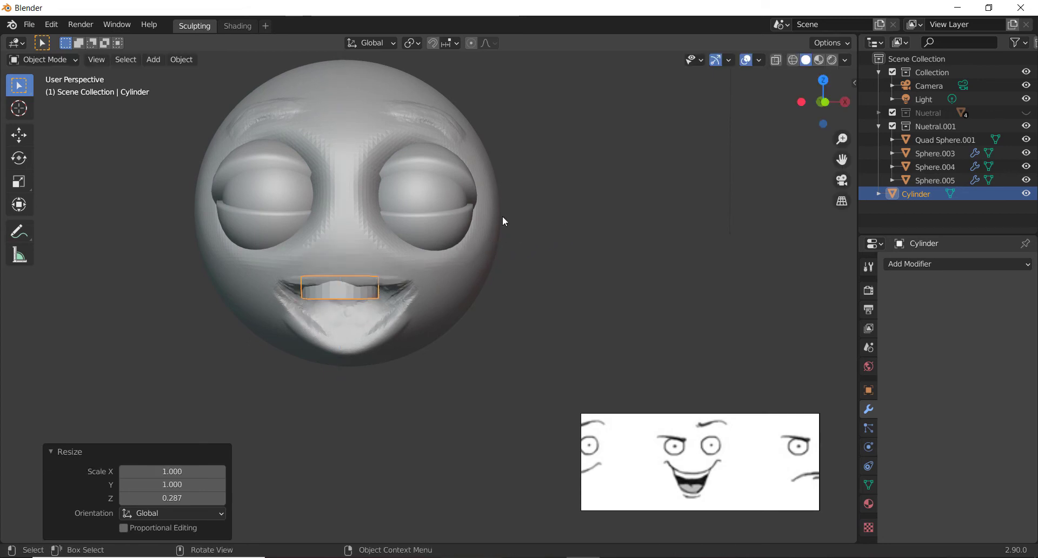
key(s)
click(548, 185)
- Push the flattened cylinder back into the mouth by about 0.25 m along Y
middle_drag(548, 185, 622, 272)
key(g)
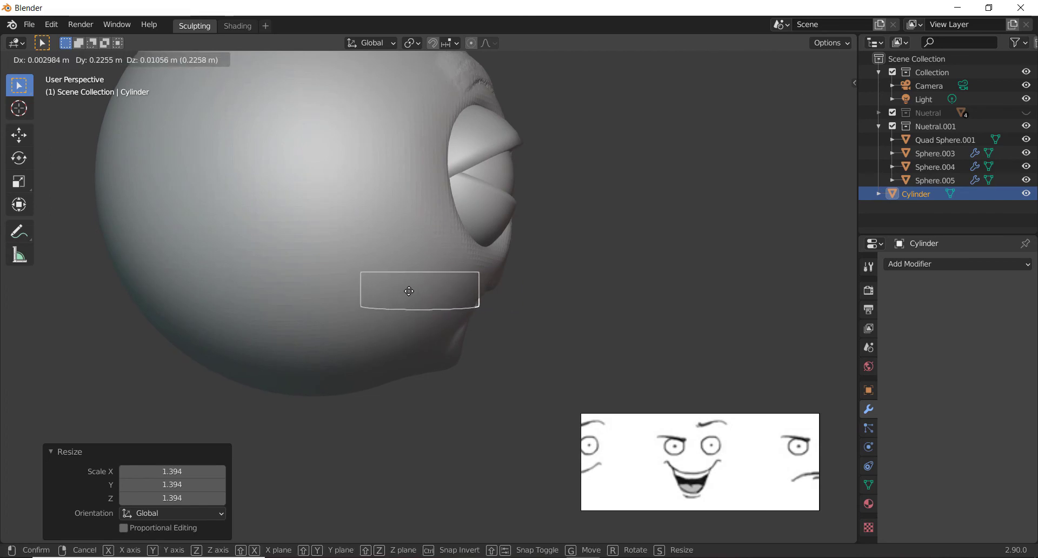
click(409, 289)
middle_drag(556, 259, 170, 173)
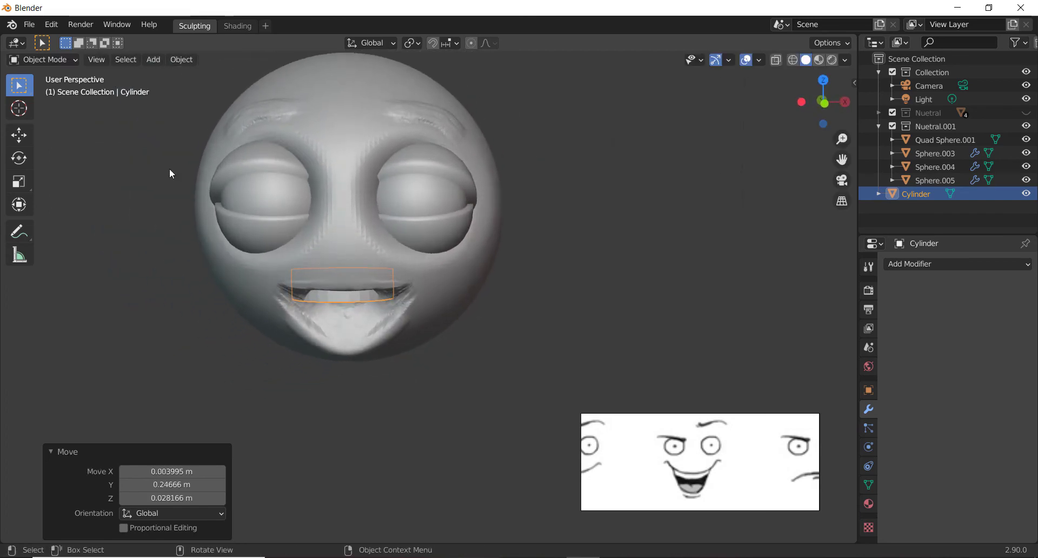
- Enlarge the teeth cylinder by about 1.196, lower it about 0.046 m and shift it about 0.031 m along X using the Move tool
click(31, 134)
drag(347, 281, 403, 282)
key(s)
click(538, 170)
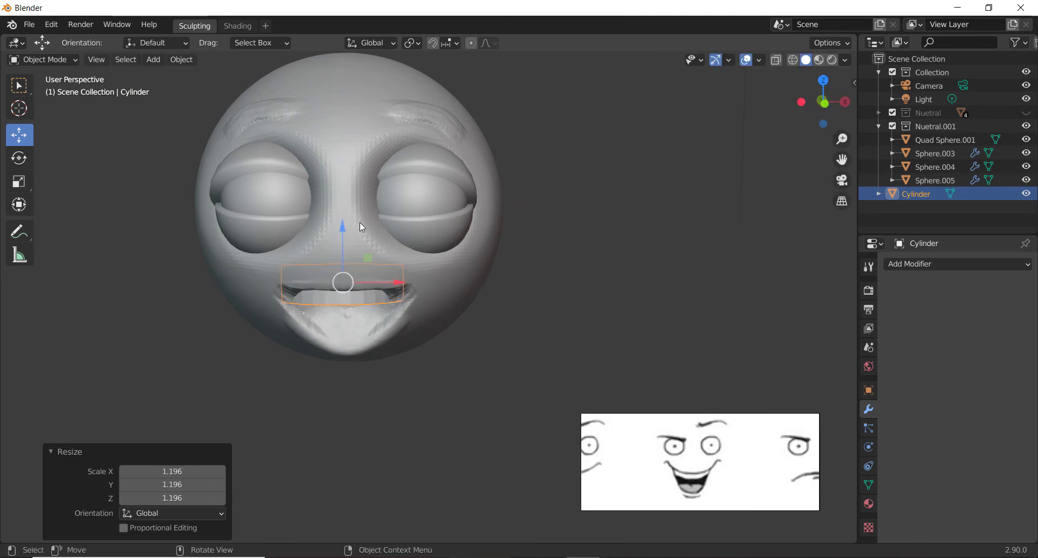
drag(343, 232, 344, 238)
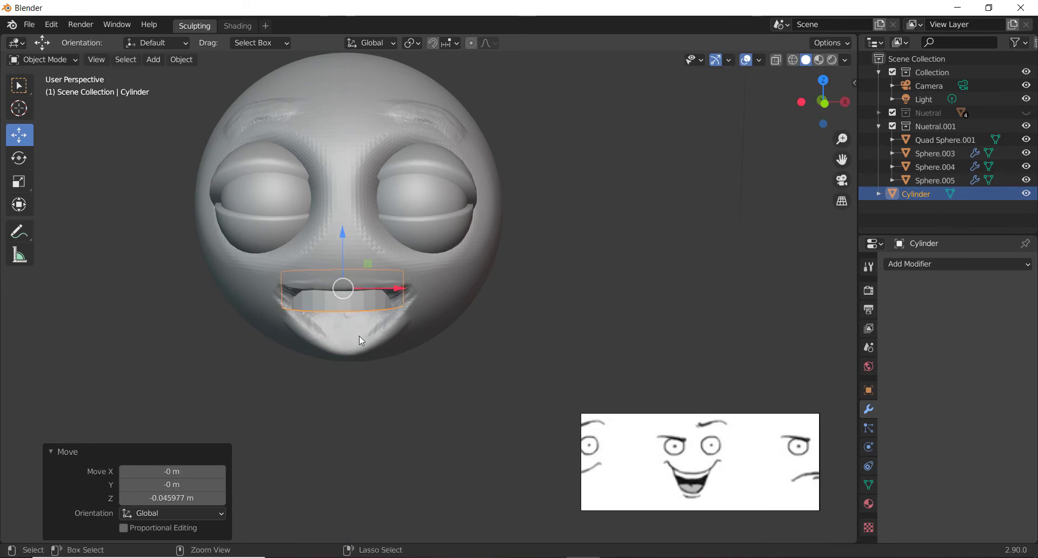
scroll(366, 404, down, 3)
scroll(306, 300, up, 5)
middle_drag(329, 307, 362, 288)
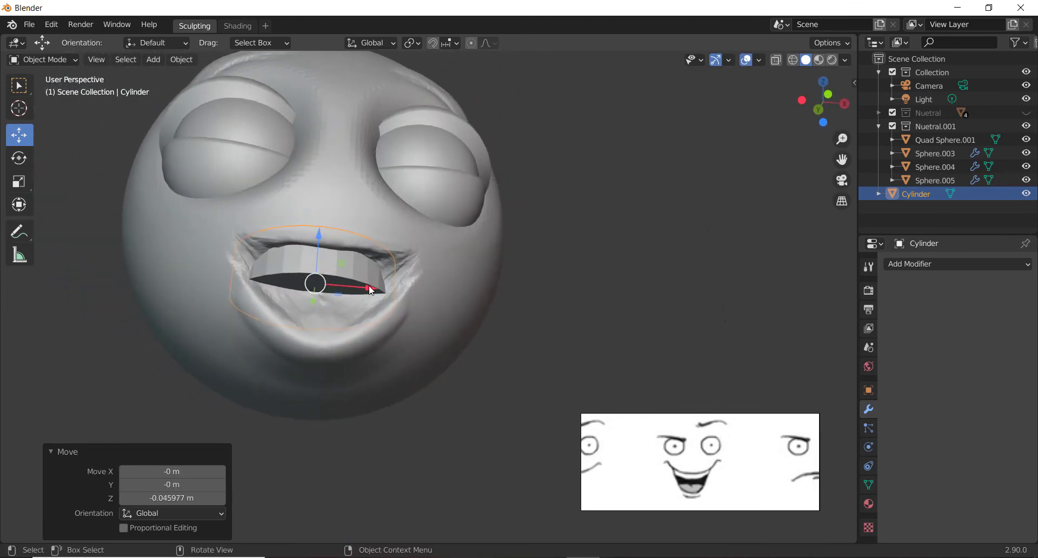
drag(371, 290, 378, 288)
middle_drag(342, 282, 300, 225)
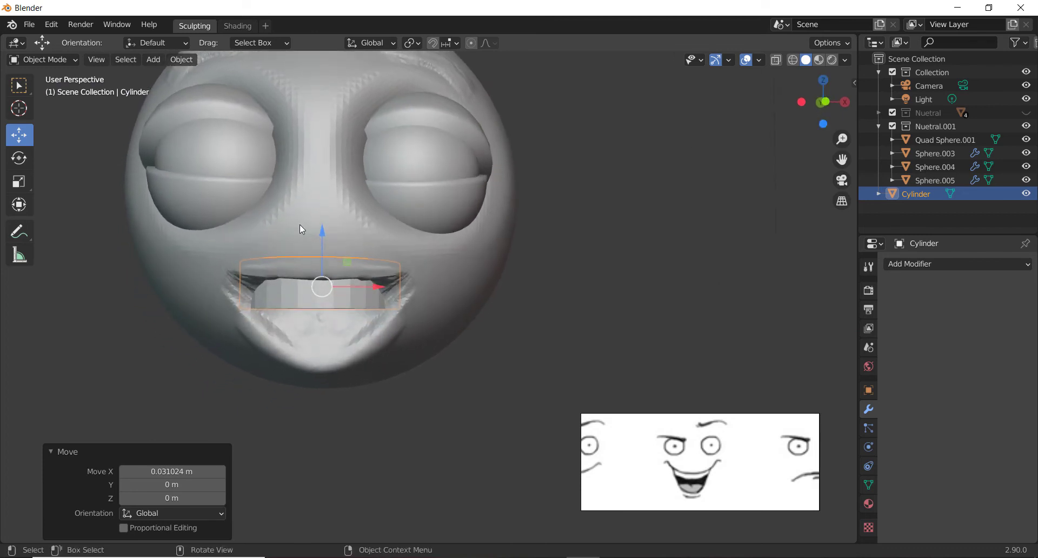
- Select the head, put it back into Sculpt Mode and set the Grab brush radius to 173 px
click(415, 301)
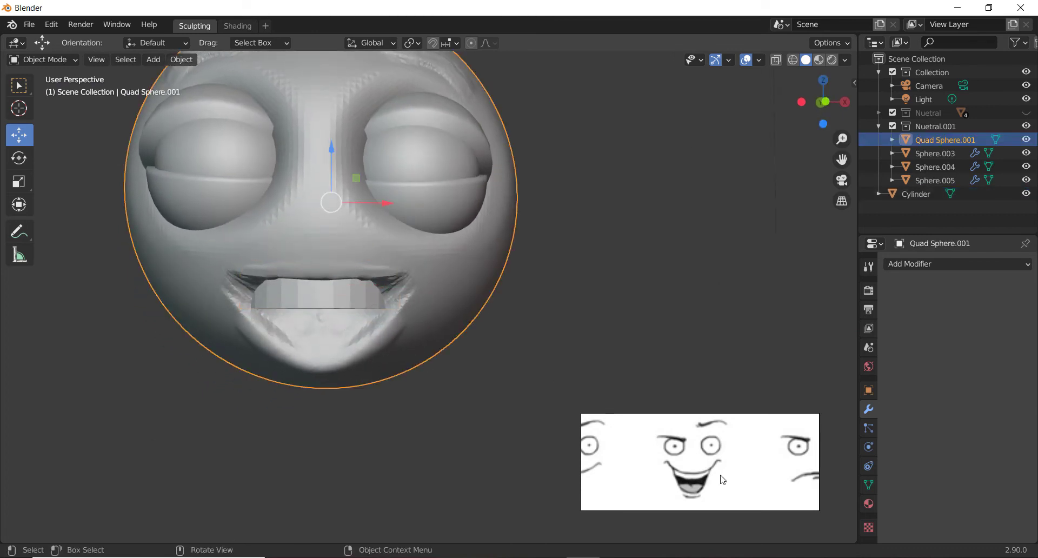
middle_drag(433, 324, 416, 292)
click(407, 282)
click(464, 265)
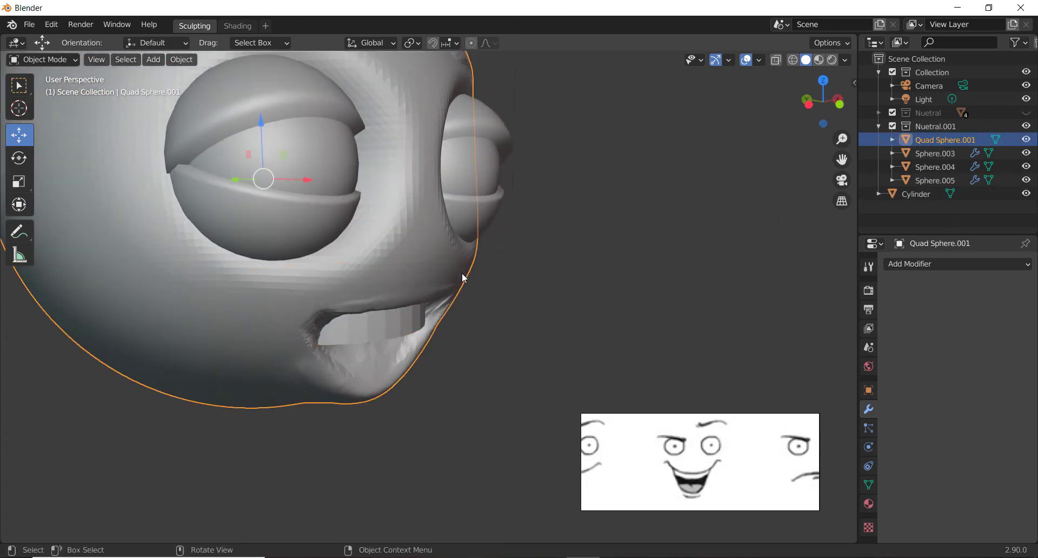
key(g)
click(571, 305)
key(ctrl+Tab)
click(580, 373)
middle_drag(547, 372, 363, 311)
key(f)
click(510, 291)
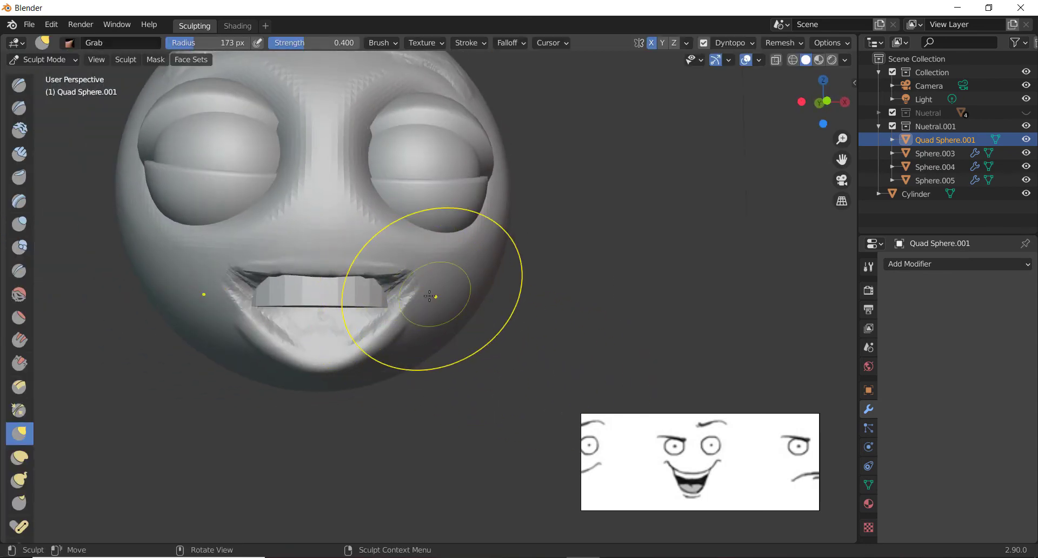
- Grab the mouth corners up and outward, widen the lower lip and pull the upper lip's centre down over the teeth
drag(420, 293, 373, 287)
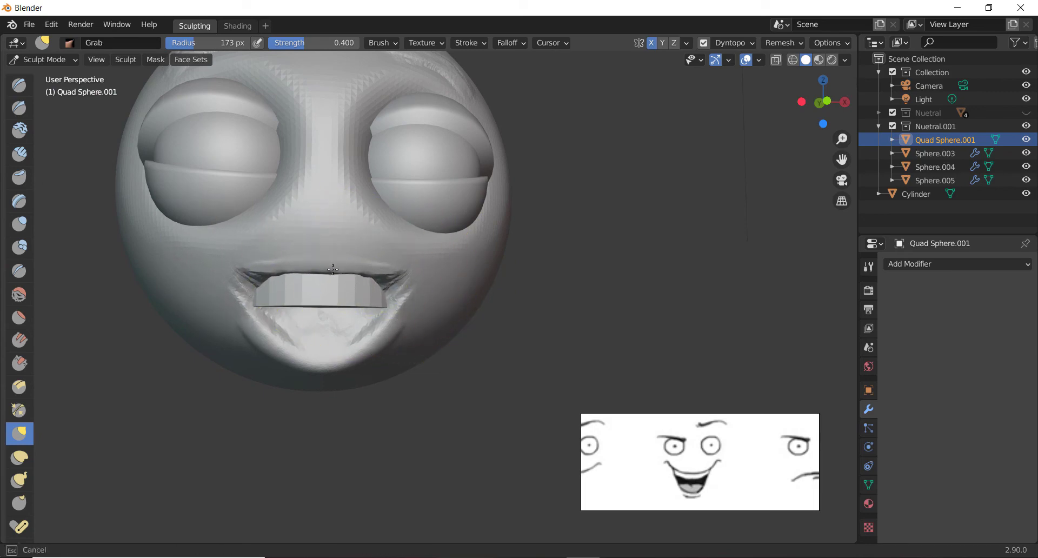
middle_drag(373, 287, 379, 313)
mouse_move(368, 312)
mouse_down()
mouse_move(355, 317)
mouse_move(368, 311)
mouse_up()
middle_drag(367, 312, 296, 300)
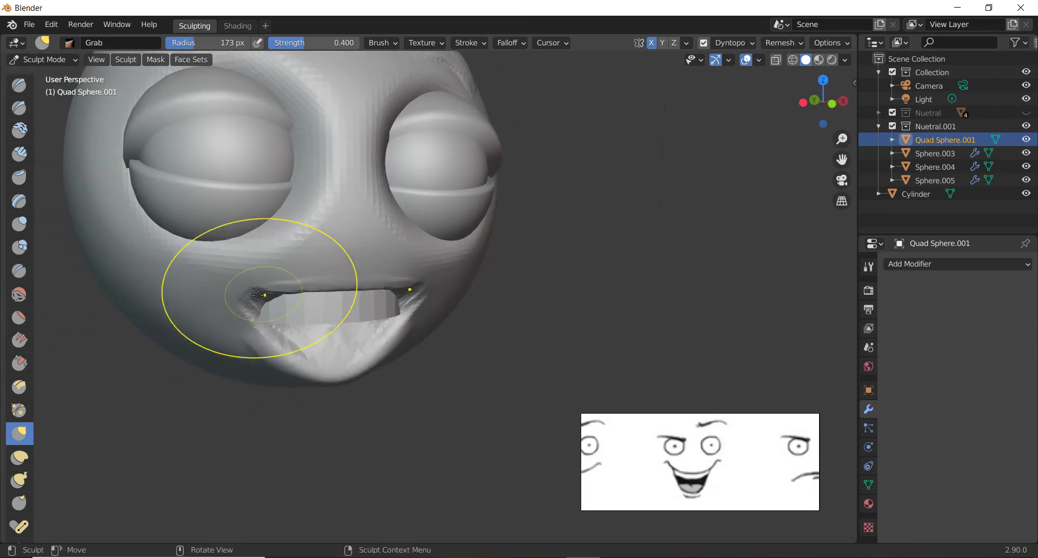
drag(264, 293, 254, 291)
mouse_move(276, 347)
mouse_down()
mouse_move(266, 352)
mouse_move(297, 359)
mouse_move(258, 354)
mouse_up()
mouse_move(291, 288)
mouse_down()
mouse_move(347, 299)
mouse_move(260, 279)
mouse_move(257, 270)
mouse_up()
drag(343, 274, 345, 290)
middle_drag(301, 302, 271, 295)
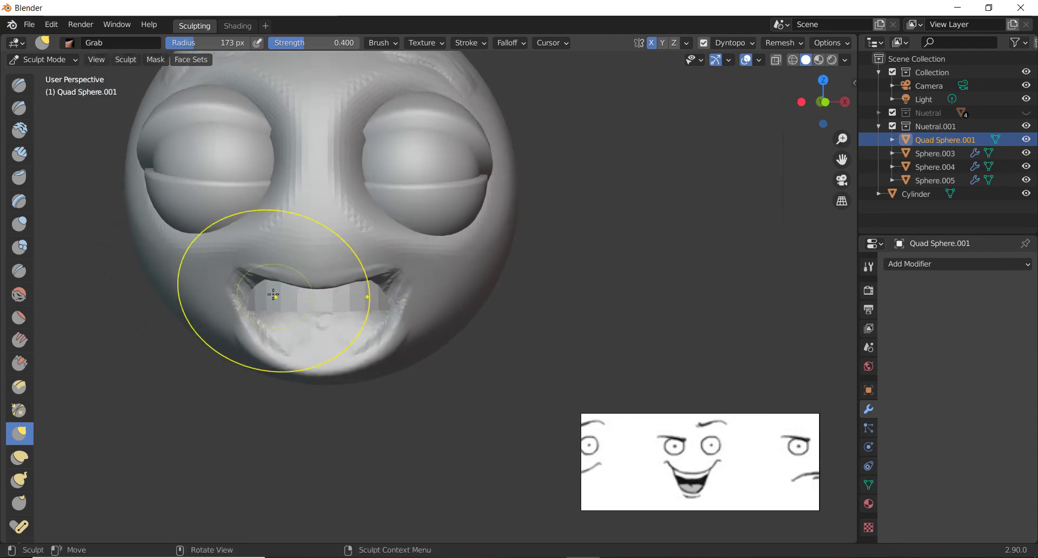
drag(241, 270, 229, 272)
drag(234, 282, 240, 274)
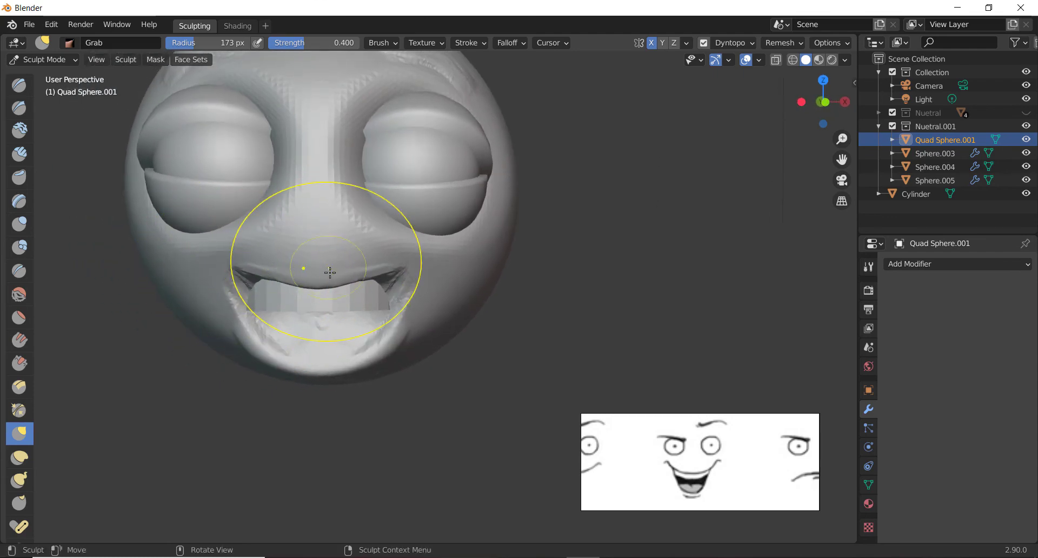
- Return to Object Mode, select the teeth cylinder and move it about 0.09 m along Y, deeper into the mouth
middle_drag(328, 270, 457, 282)
middle_drag(468, 315, 462, 318)
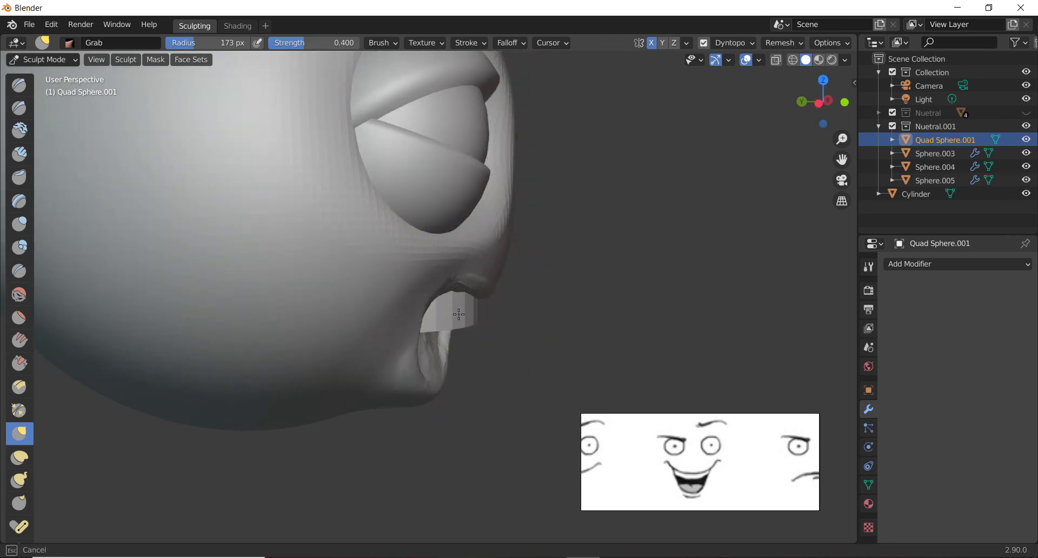
key(ctrl+Tab)
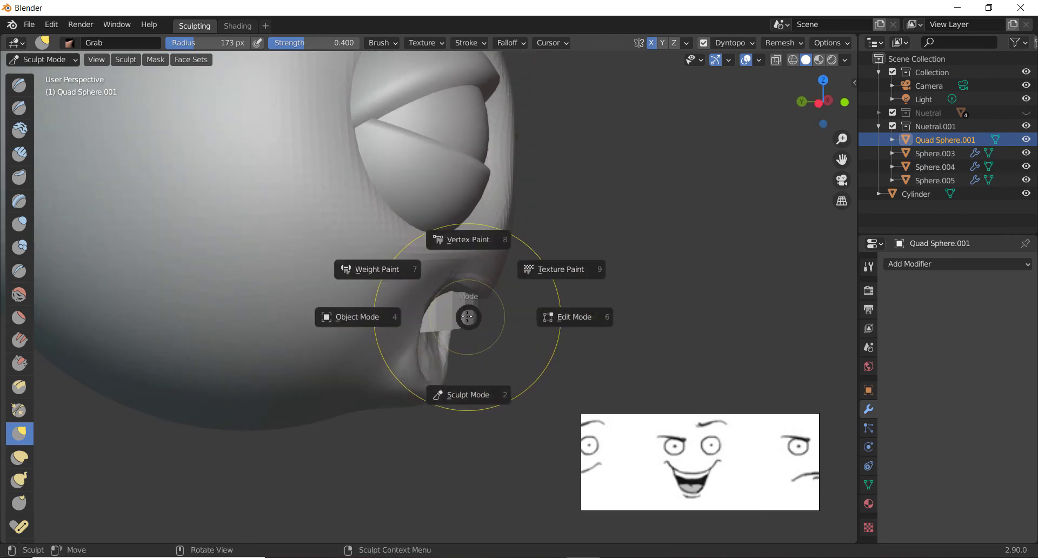
click(352, 318)
click(453, 315)
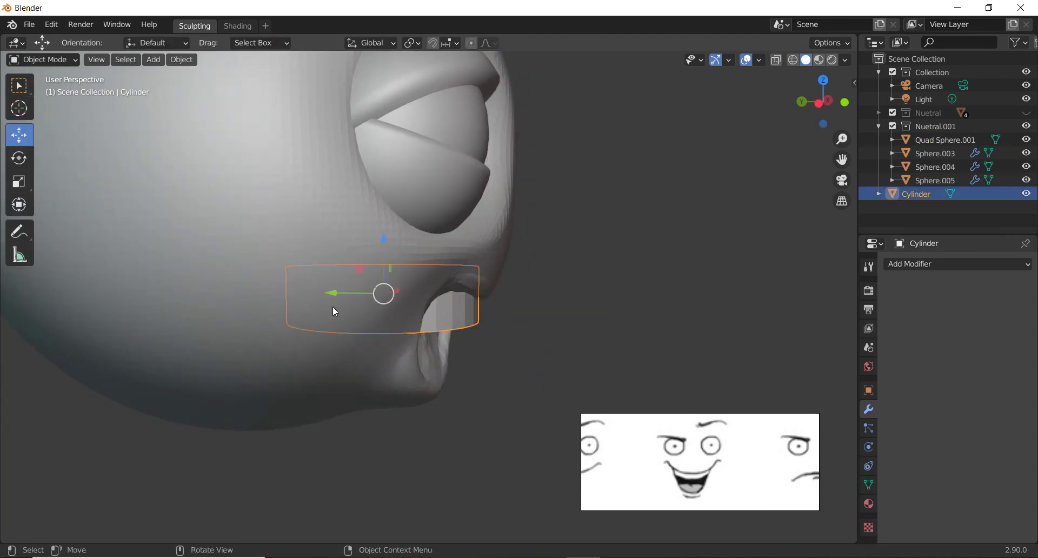
drag(336, 296, 316, 296)
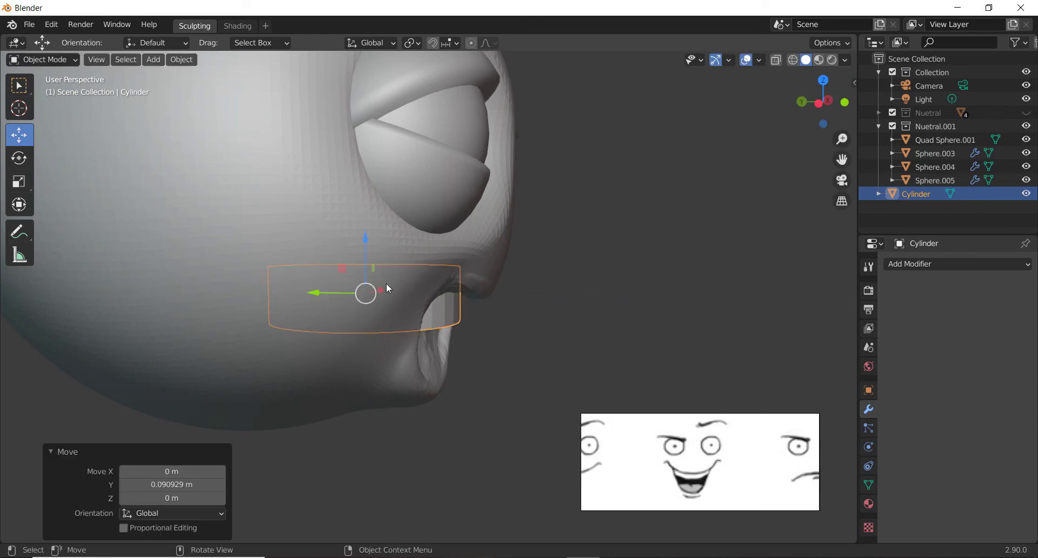
- Select the head and put it back into Sculpt Mode
middle_drag(386, 283, 373, 269)
scroll(370, 267, down, 3)
middle_drag(391, 329, 370, 315)
scroll(369, 315, up, 3)
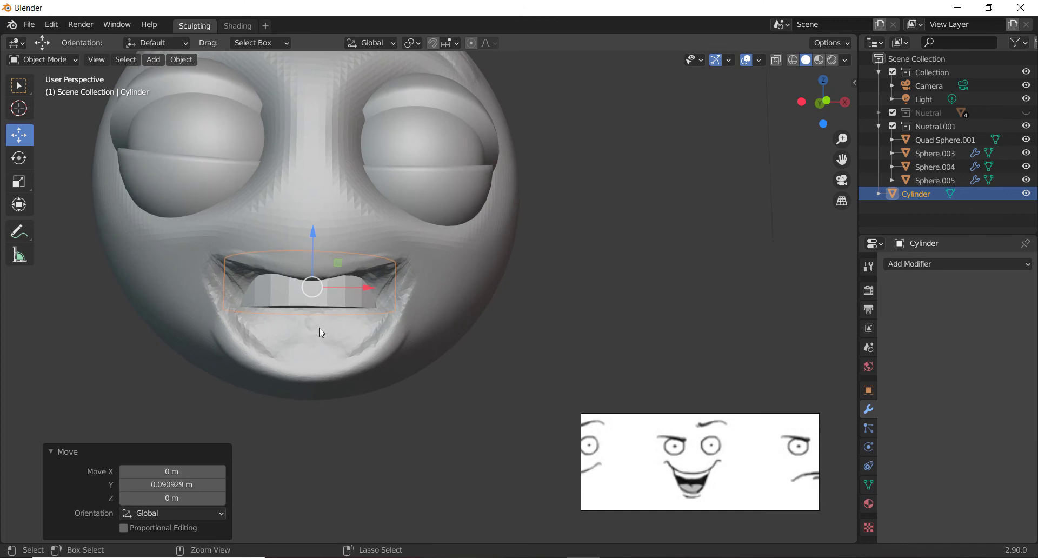
click(356, 351)
key(c)
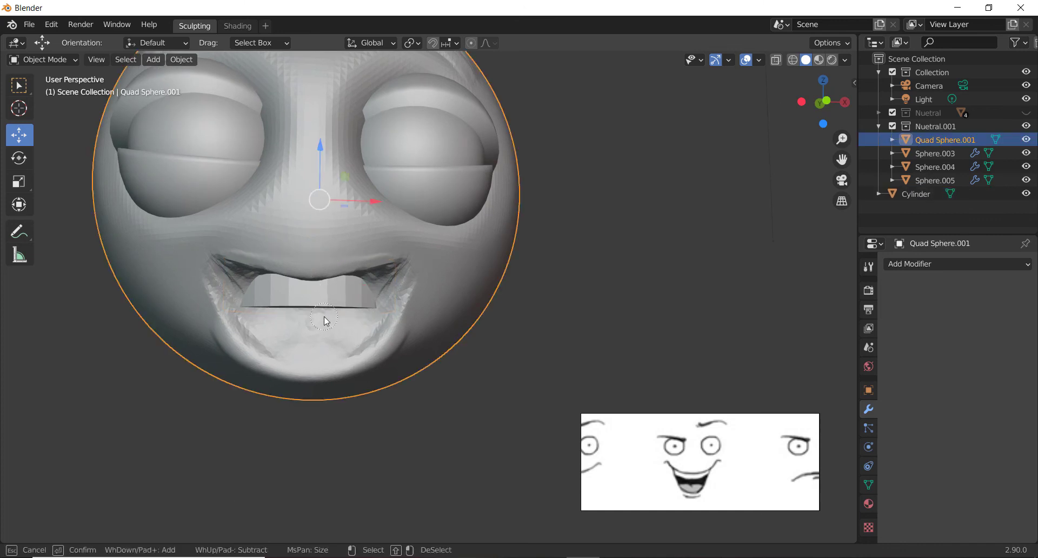
key(Escape)
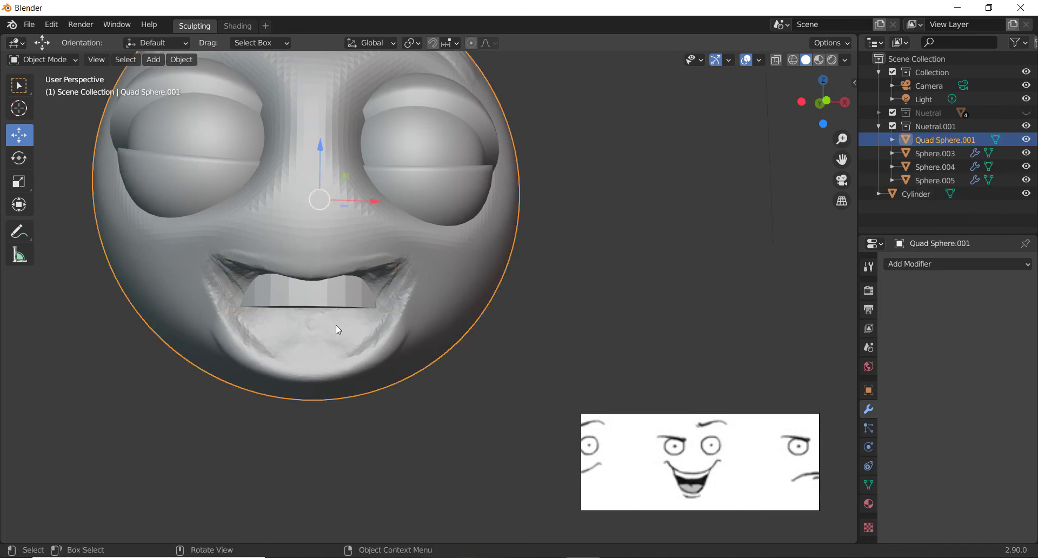
key(ctrl+Tab)
click(329, 398)
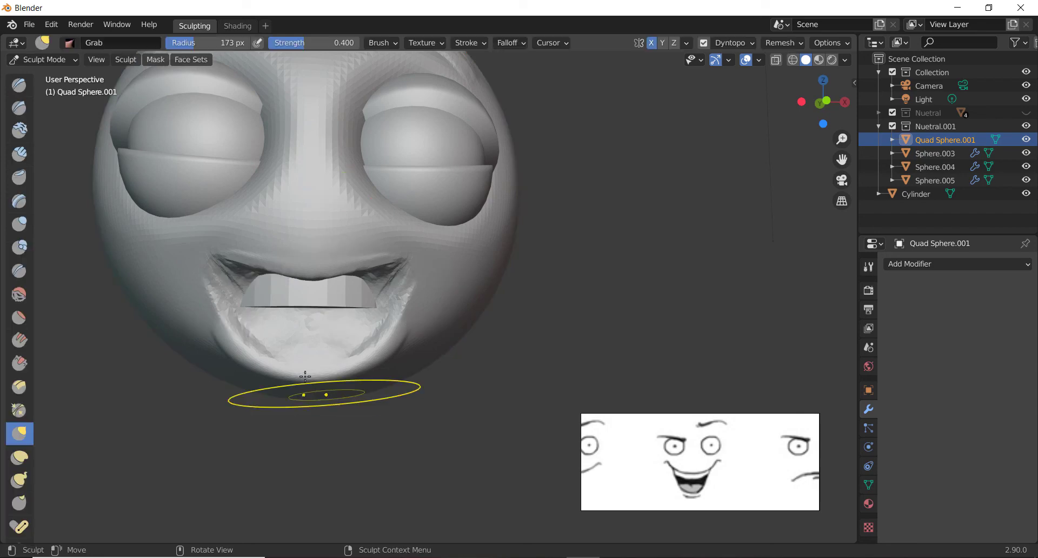
- Set the brush radius to 76 px and rework the inner mouth corners beside the teeth with Clay Strips
key(f)
click(246, 298)
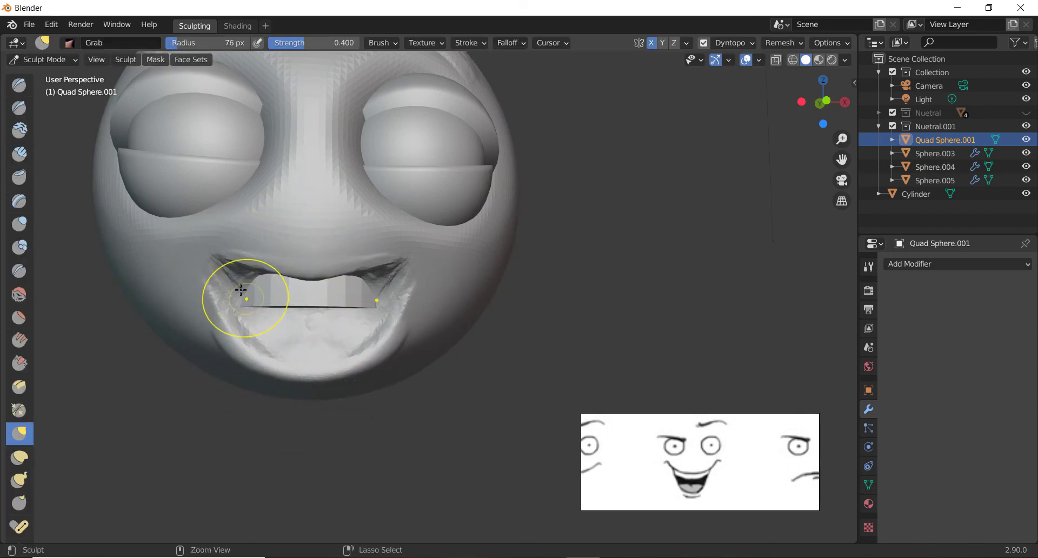
key(c)
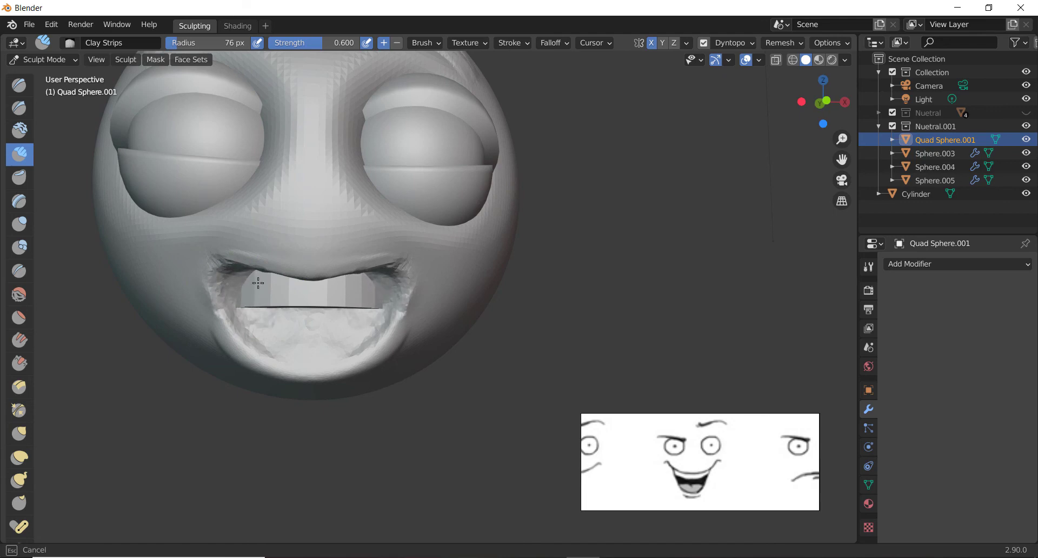
- Reshape the upper mouth corners around the teeth with the Grab brush at radii of 150 px and 60 px
key(f)
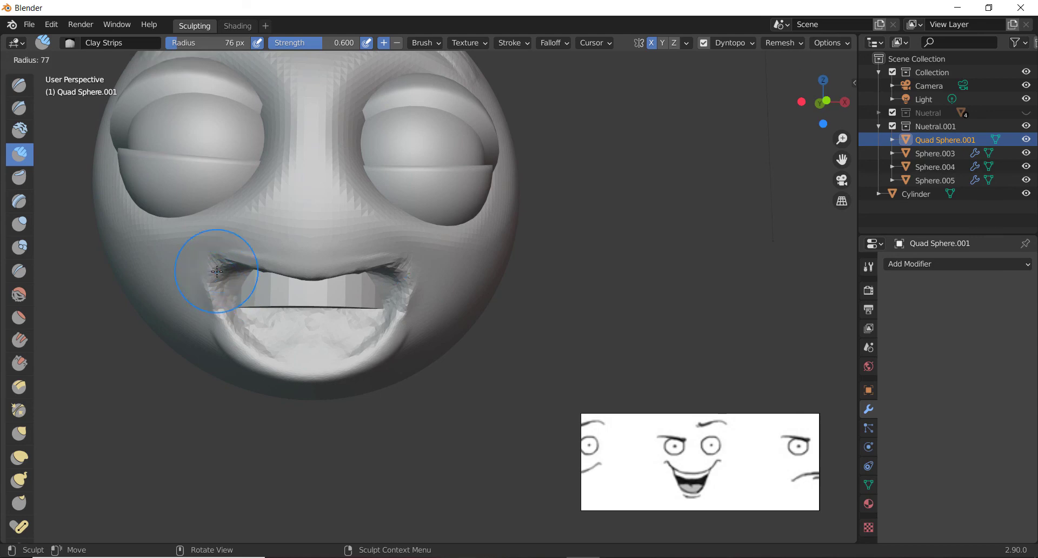
click(255, 277)
key(g)
mouse_move(219, 286)
mouse_down()
mouse_move(236, 284)
mouse_move(232, 271)
mouse_up()
key(f)
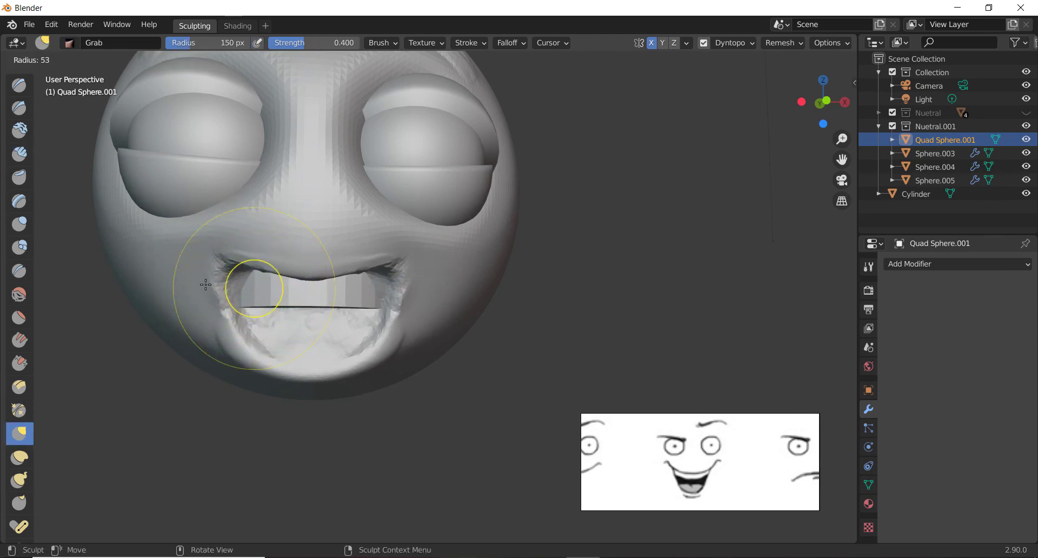
click(205, 284)
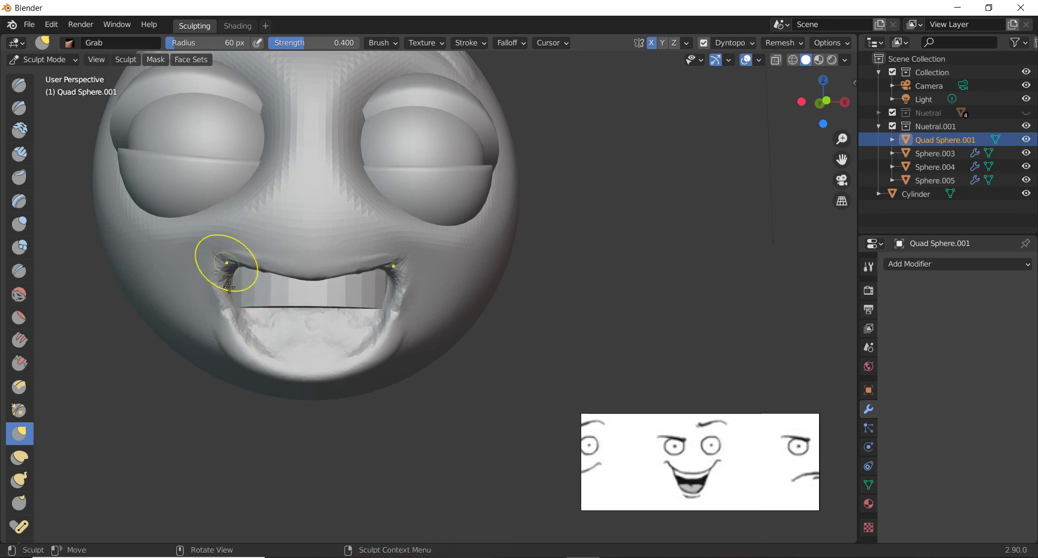
- Enlarge the Grab brush to 116 px and refine the lower lip and the lower sides of the mouth
key(f)
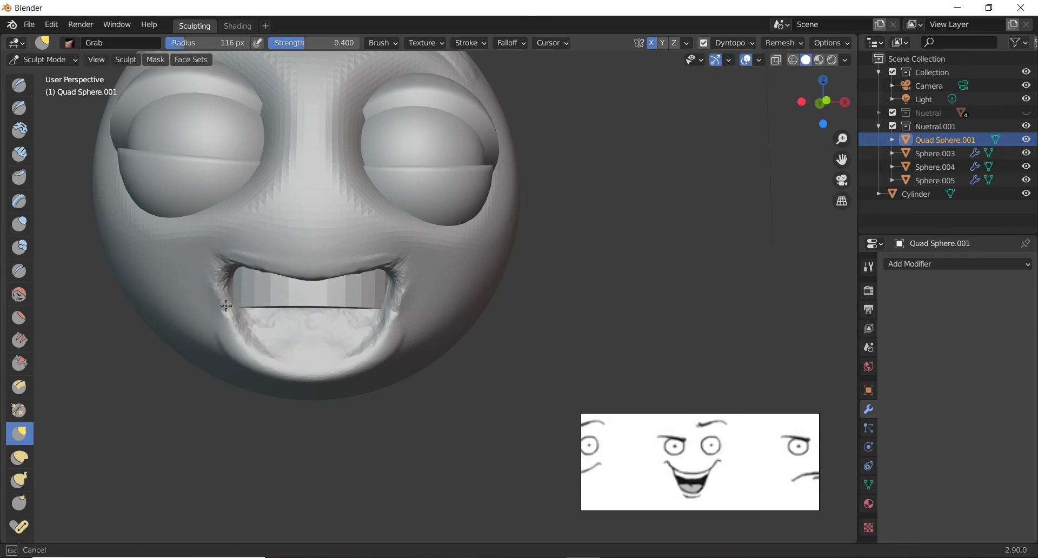
drag(253, 356, 275, 351)
key(f)
click(303, 334)
drag(241, 322, 227, 323)
- Smooth out the mouth's side contours beside the teeth with the Grab brush, using radii of 149 px and 64 px
key(f)
click(219, 318)
drag(227, 316, 220, 301)
drag(224, 295, 232, 290)
key(f)
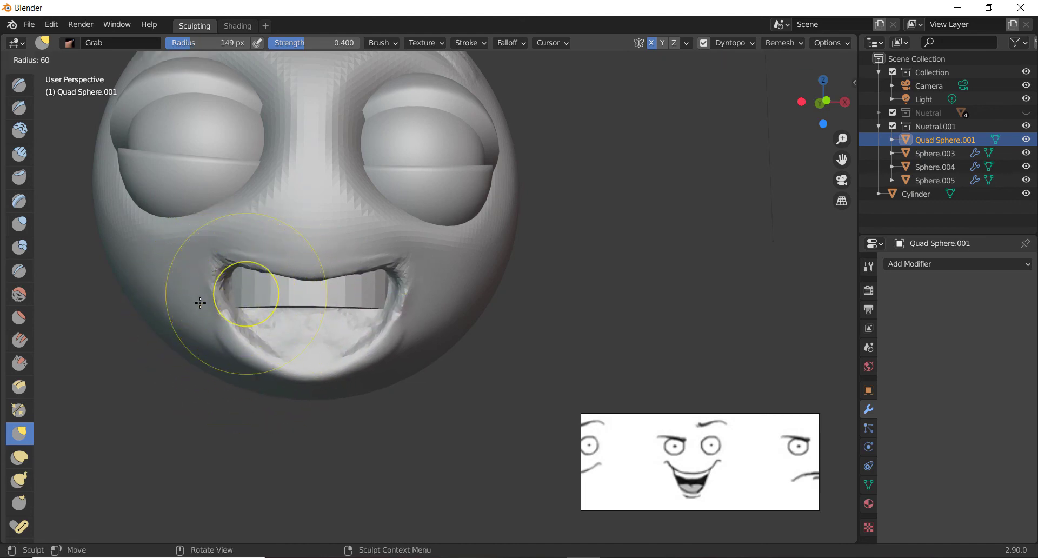
click(199, 303)
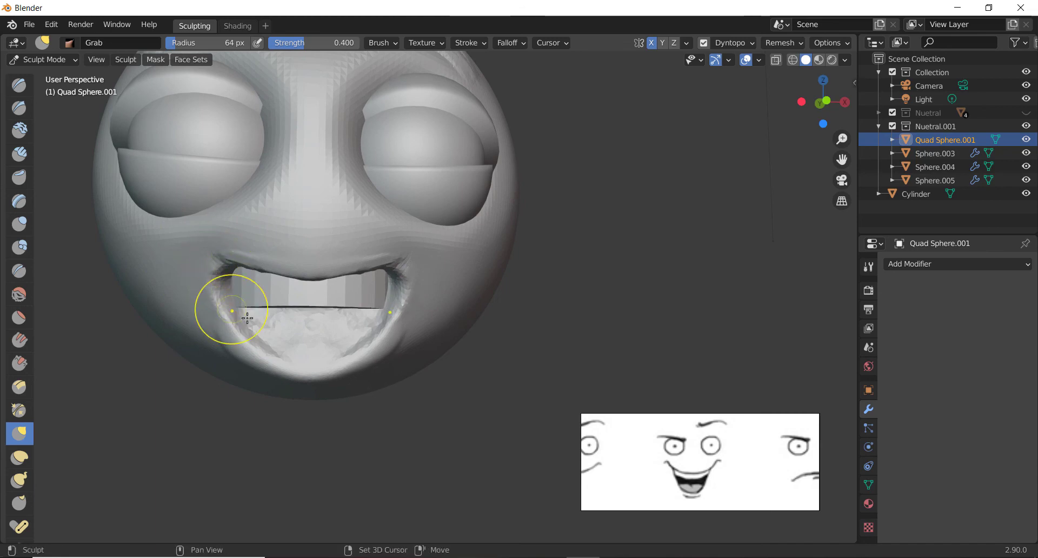
- Build up a tongue shape on the mouth floor below the teeth with Clay Strips at a 64 px radius
middle_drag(247, 318, 374, 353)
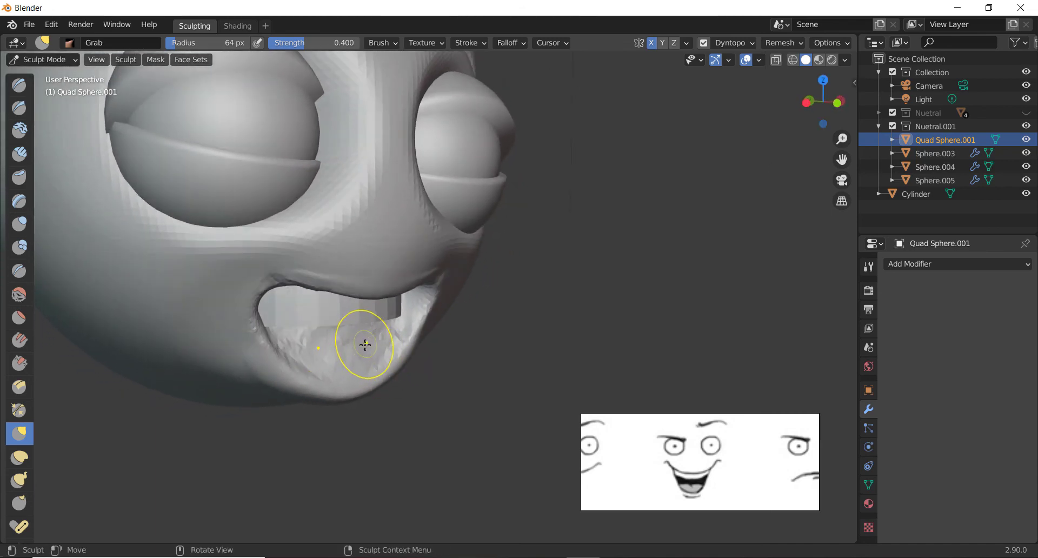
key(c)
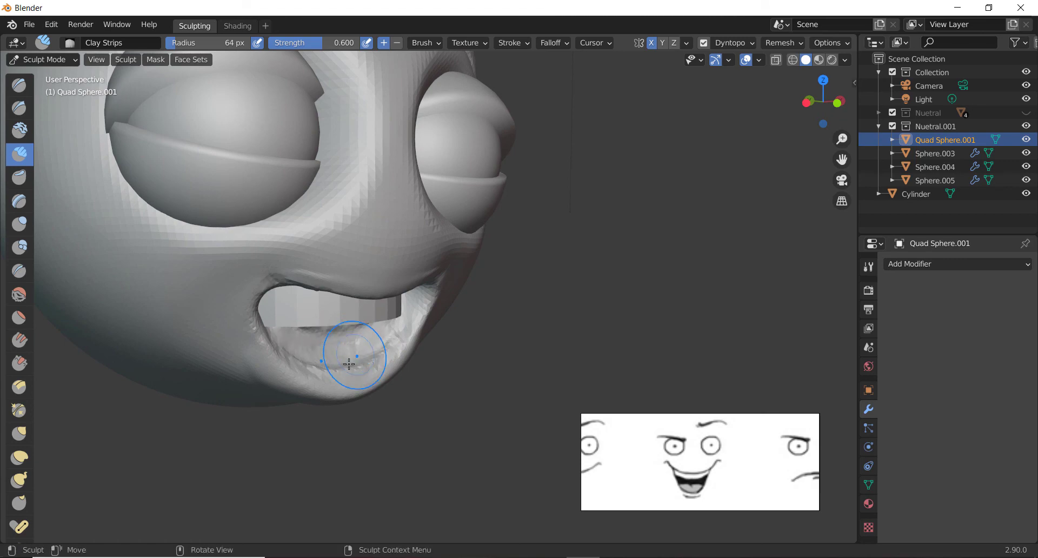
middle_drag(349, 364, 291, 327)
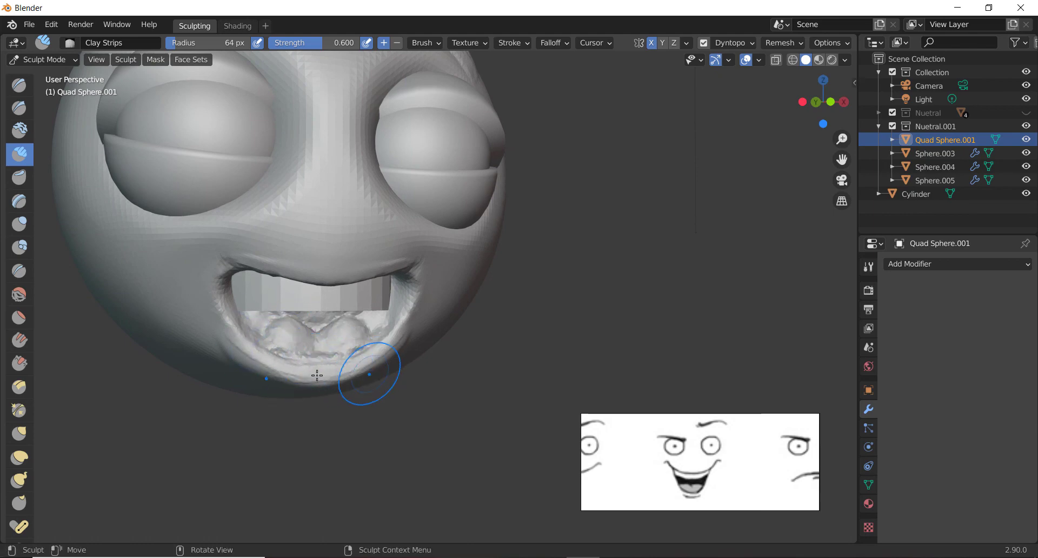
- Set the brush radius to 145 px and arch the eyebrows with Grab, lowering their outer ends and raising their middles
ctrl+middle_drag(351, 363, 363, 405)
middle_drag(385, 378, 343, 426)
shift+middle_drag(346, 254, 407, 275)
mouse_move(407, 275)
middle_down()
mouse_move(411, 293)
mouse_move(414, 286)
middle_up()
middle_drag(429, 172, 432, 180)
key(f)
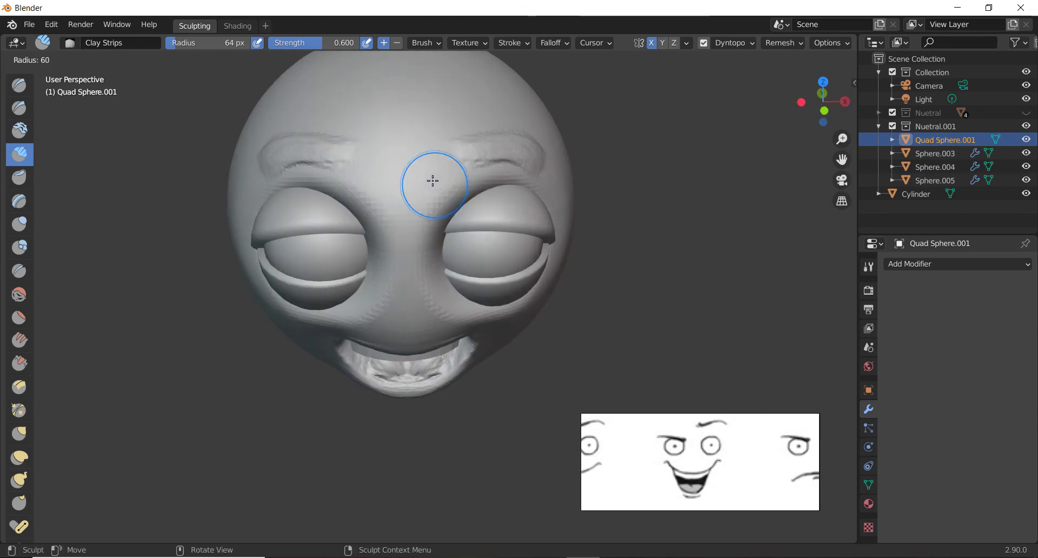
click(471, 177)
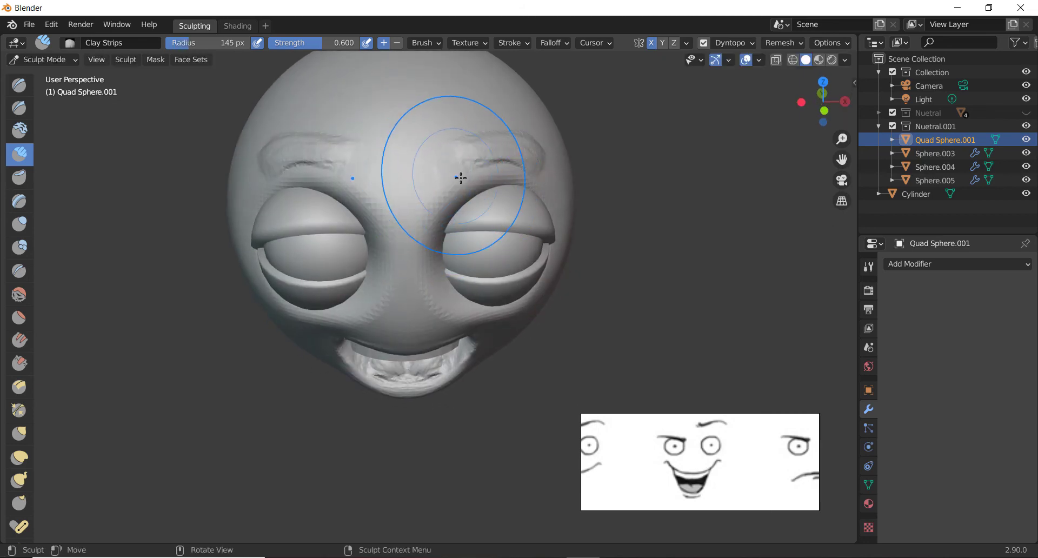
key(g)
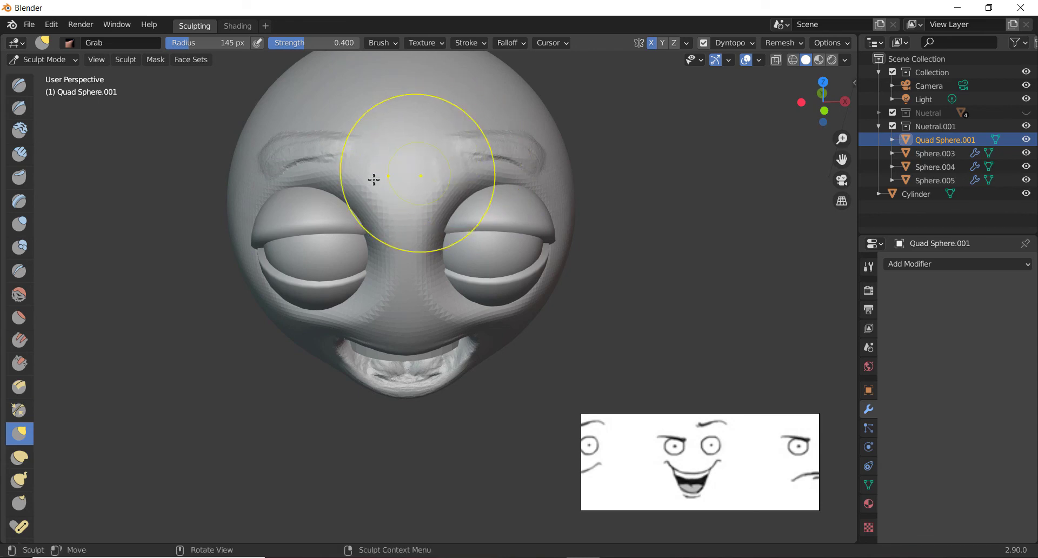
drag(261, 180, 259, 192)
drag(324, 182, 309, 160)
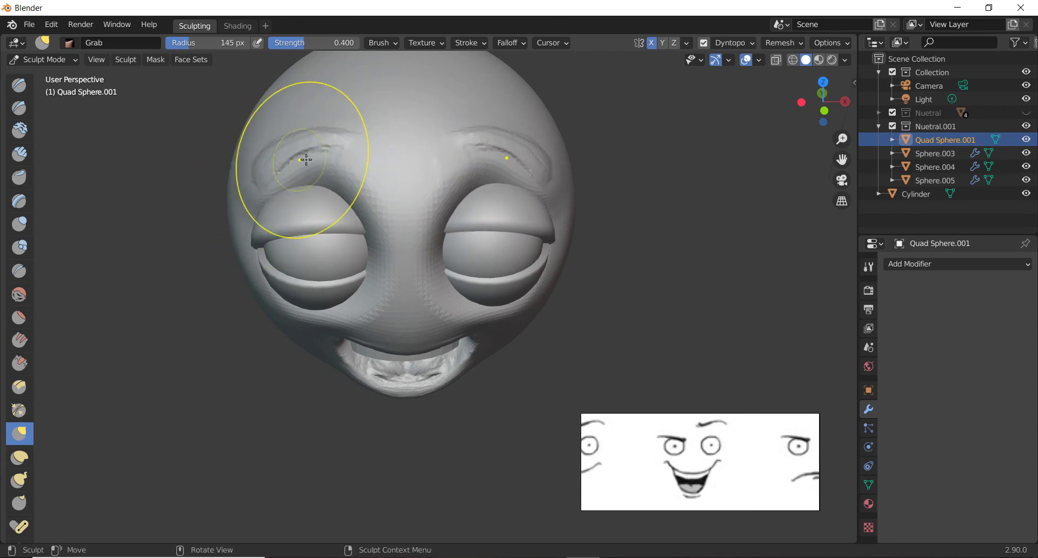
- Grab the eyebrows outward and pull the inner brow area down toward the eyes
middle_drag(330, 176, 327, 158)
drag(328, 158, 297, 162)
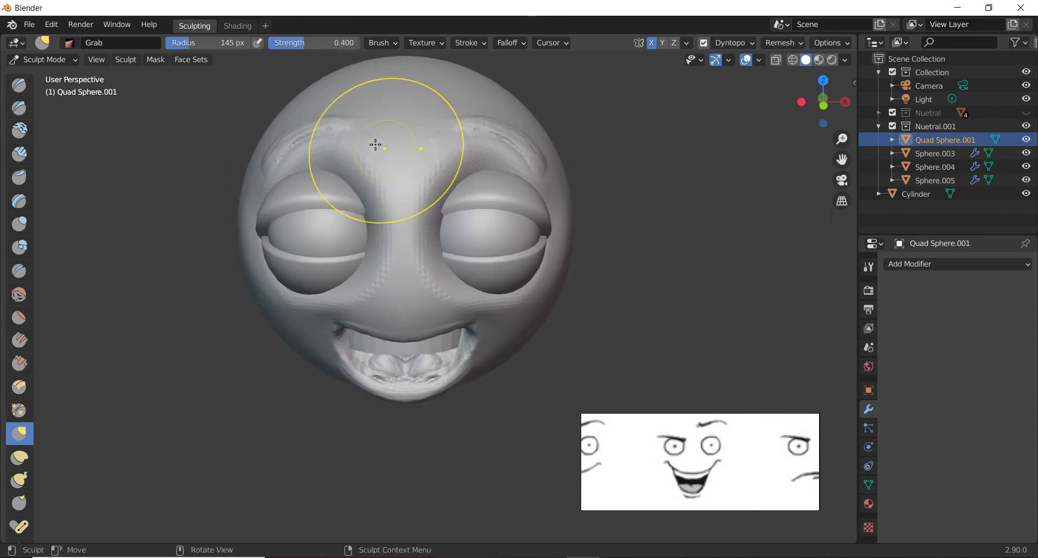
drag(375, 144, 364, 182)
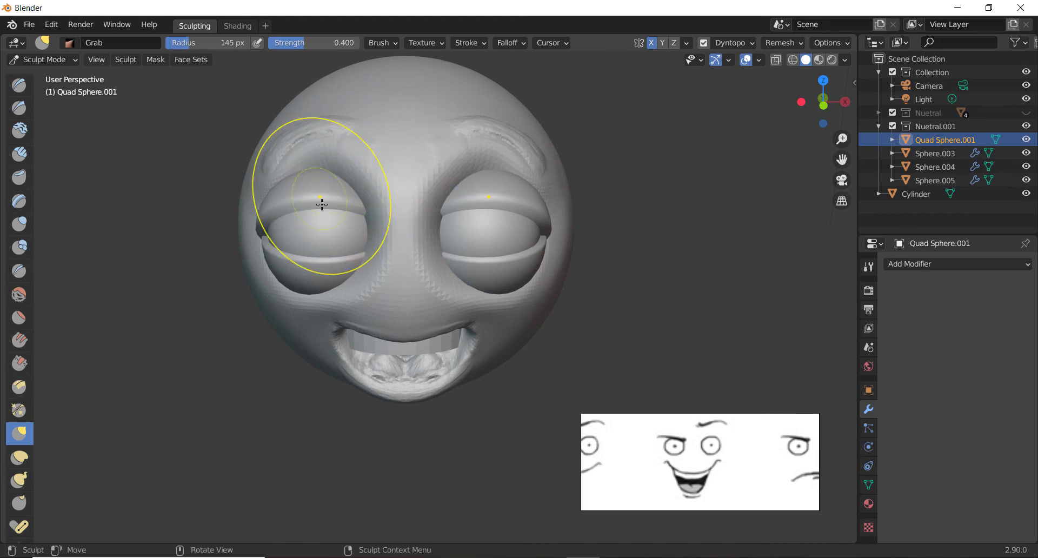
- Select the upper eyelids (Sphere.004), switch to Object Mode and rotate the lids upward to open the eyes
middle_drag(322, 203, 333, 202)
click(940, 155)
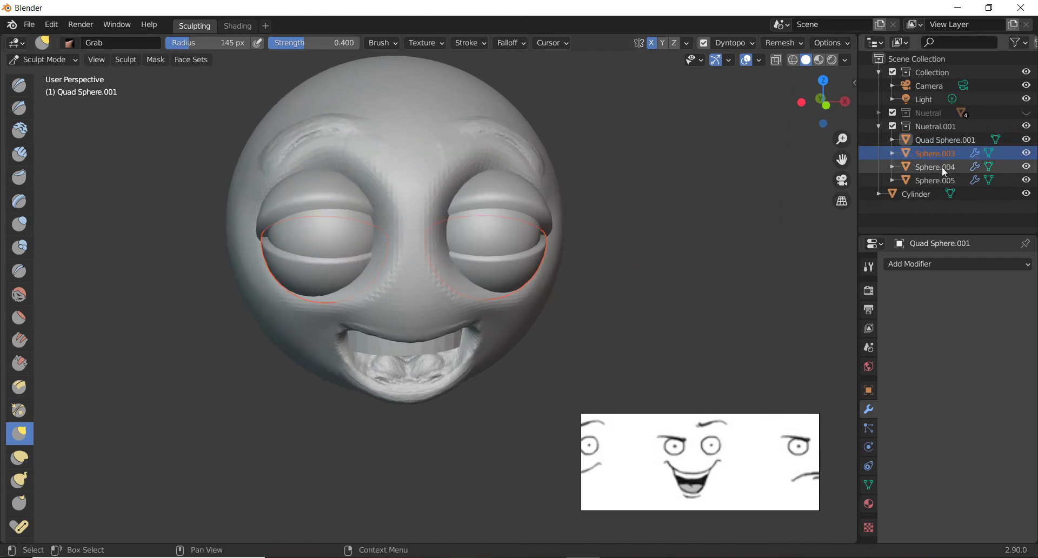
click(944, 167)
middle_drag(832, 186, 454, 201)
key(r)
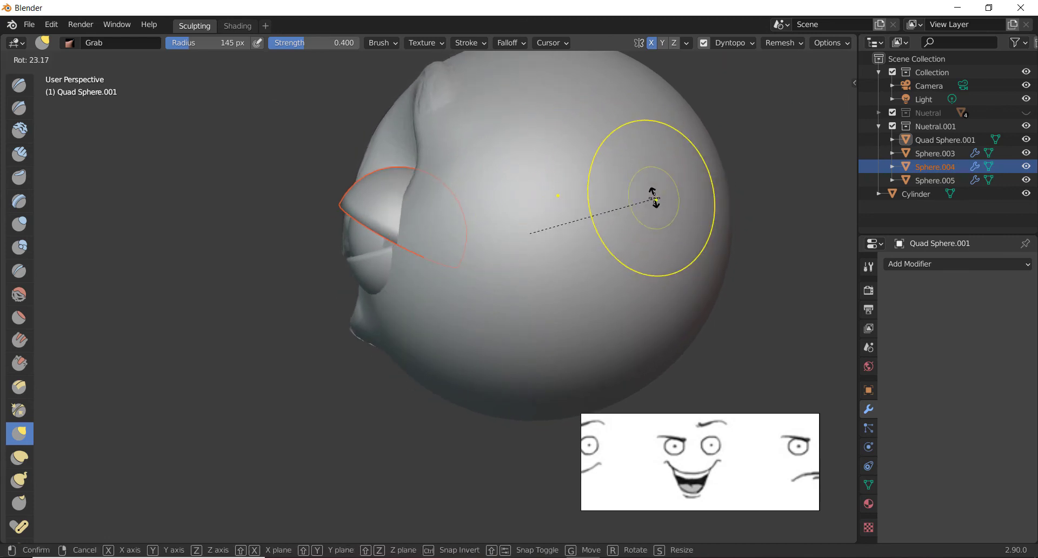
right_click(658, 202)
key(ctrl+Tab)
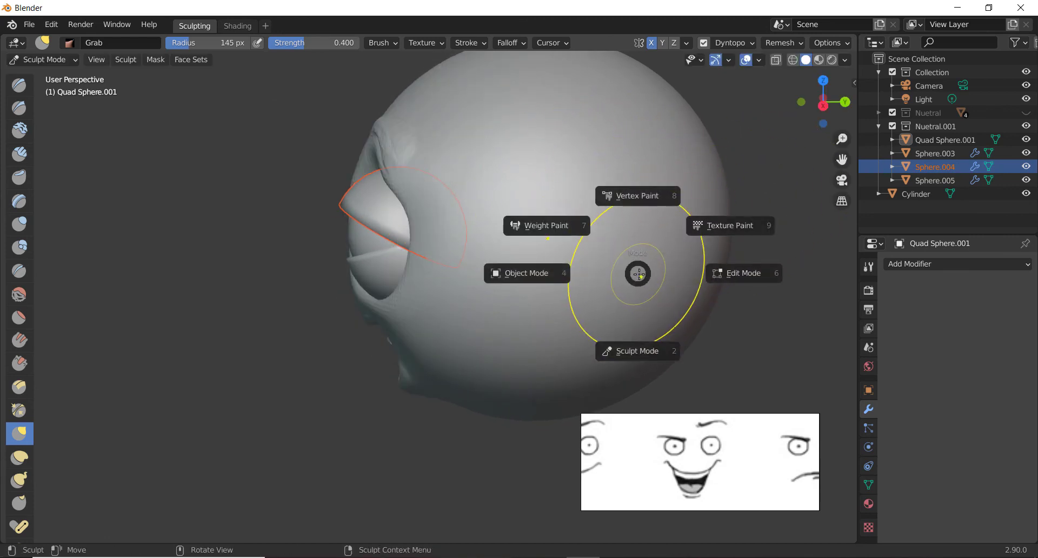
click(523, 269)
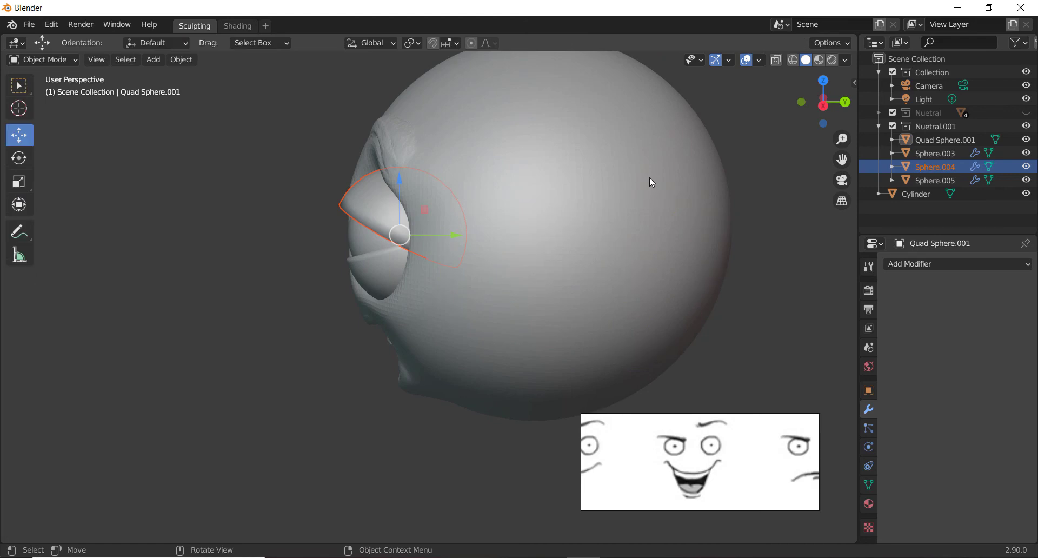
key(r)
click(702, 191)
- Select the lower eyelids (Sphere.003), rotate them by -3.76° in the view plane and deselect them
middle_drag(581, 238, 673, 223)
click(528, 269)
middle_drag(685, 172, 660, 109)
key(r)
click(630, 105)
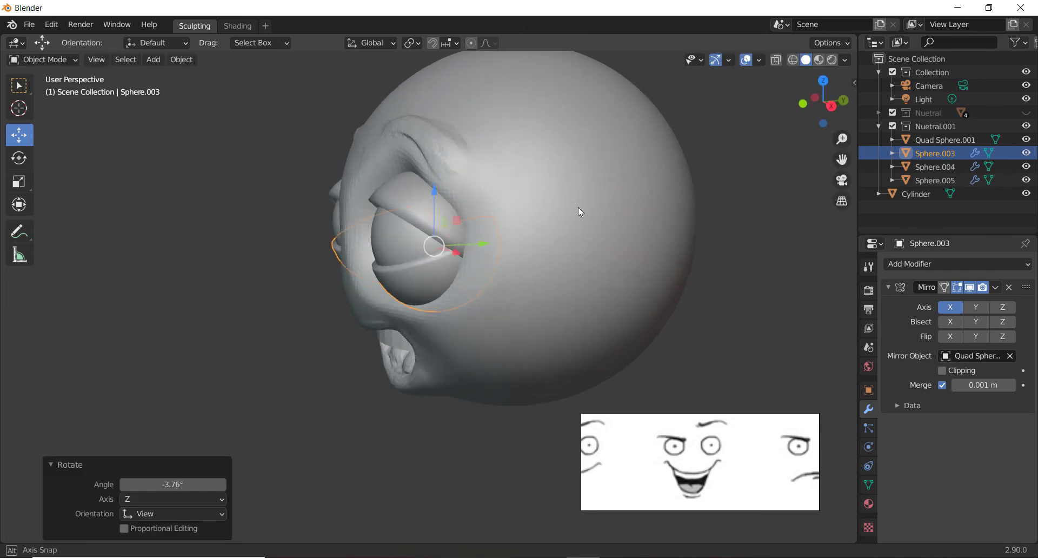
middle_drag(579, 213, 631, 232)
scroll(653, 274, down, 3)
scroll(648, 228, up, 2)
click(647, 227)
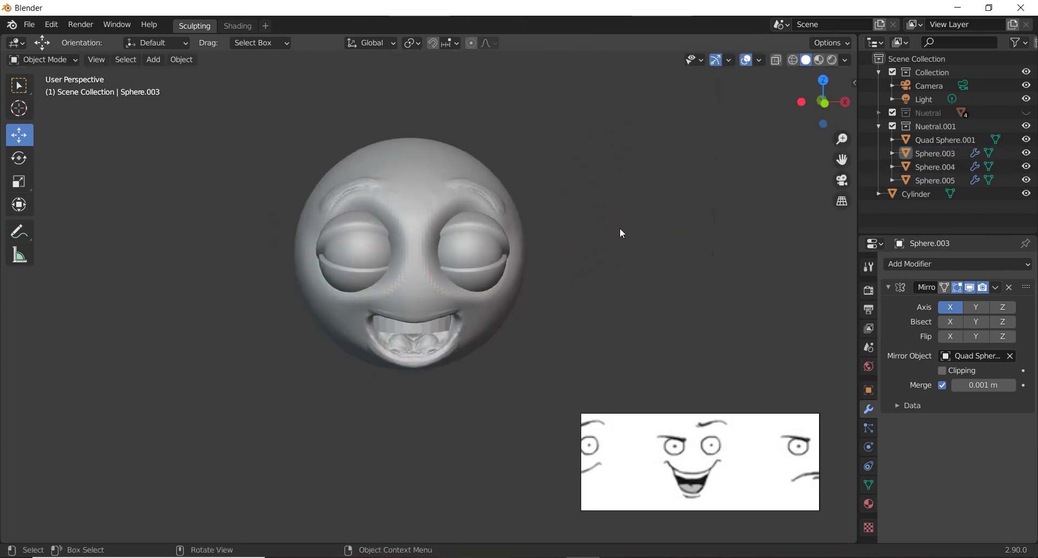
- Collapse the Nuetral.001 collection and rename it Happy
middle_drag(586, 192, 592, 243)
scroll(553, 262, up, 3)
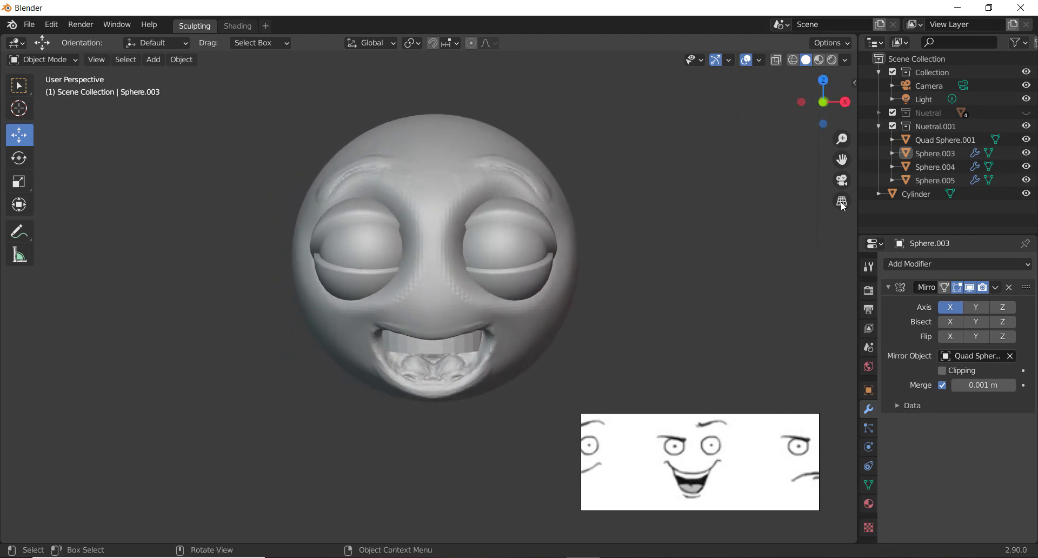
click(878, 127)
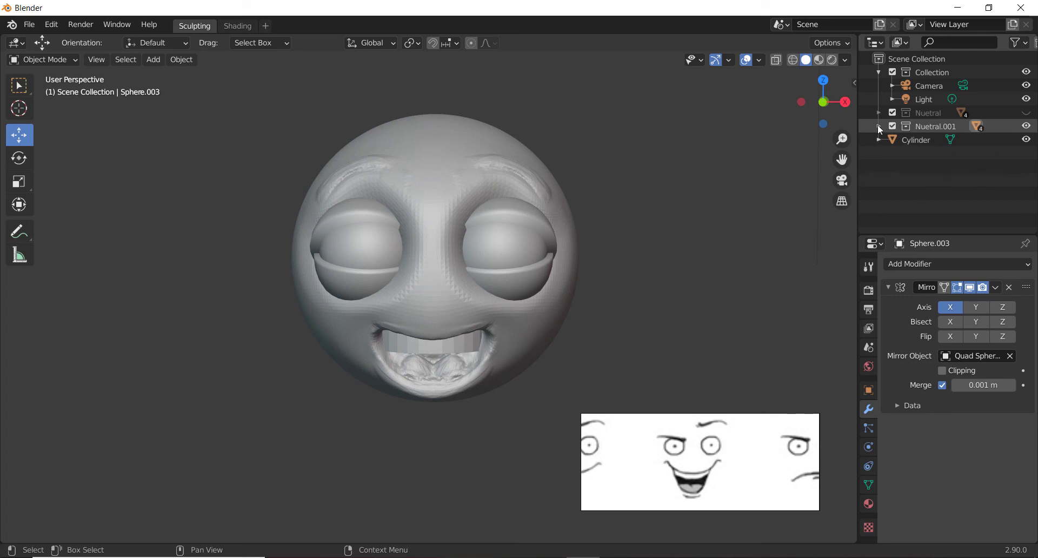
double_click(929, 127)
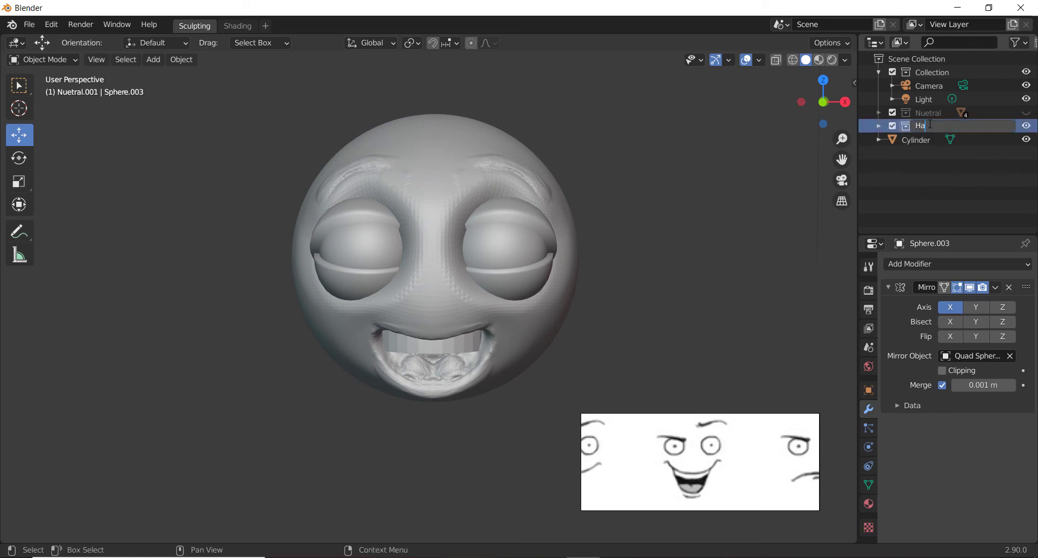
text(Happy)
key(Return)
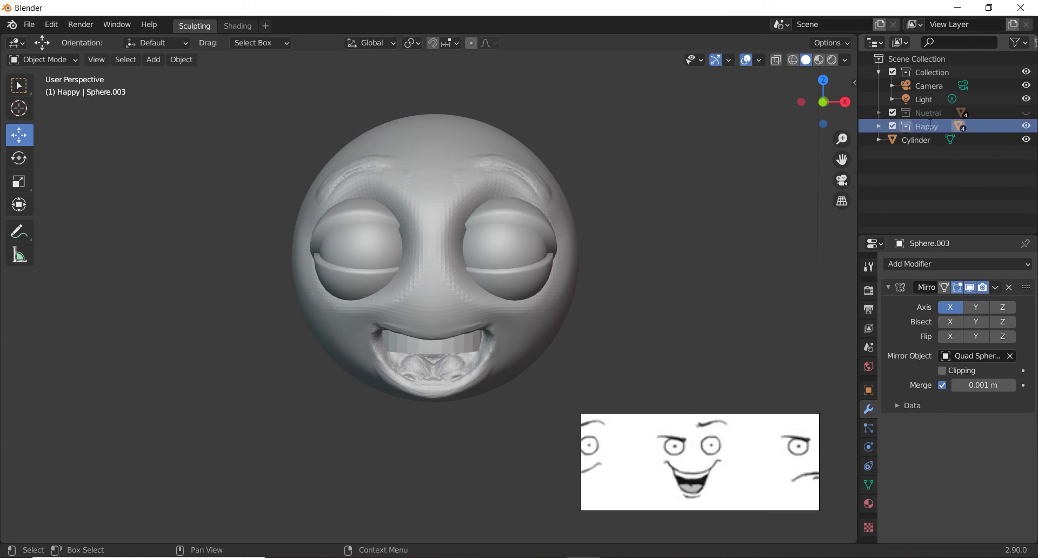